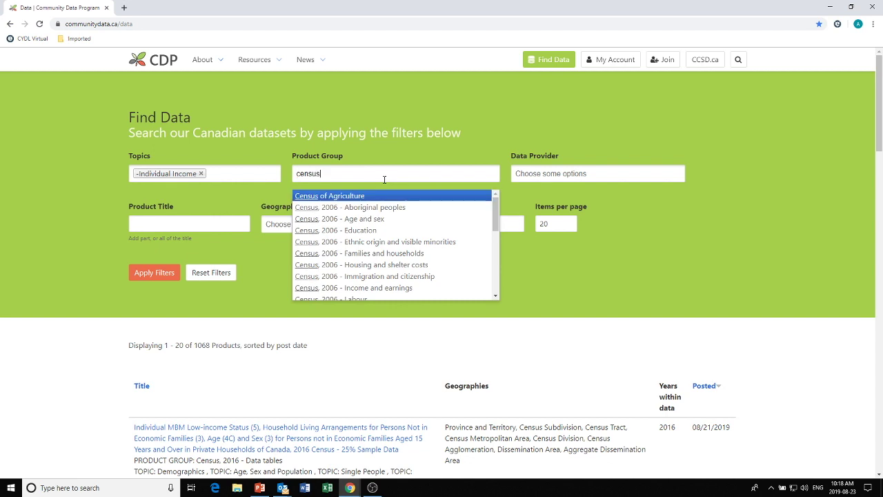
# - Set the product group filter to "Census, 2016 - Data tables" and the data provider filter to Statistics Canada
pyautogui.moveTo(495, 213); pyautogui.dragTo(491, 269)
pyautogui.click(370, 271)
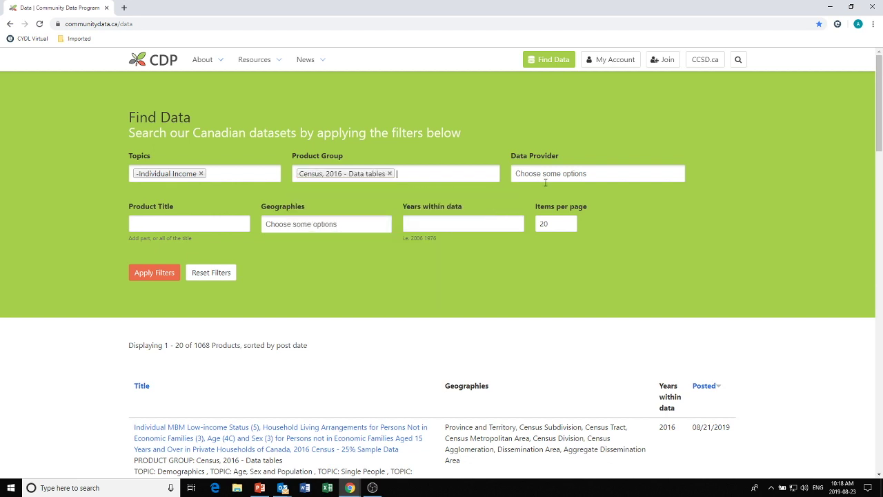
pyautogui.click(548, 175)
pyautogui.write('stat')
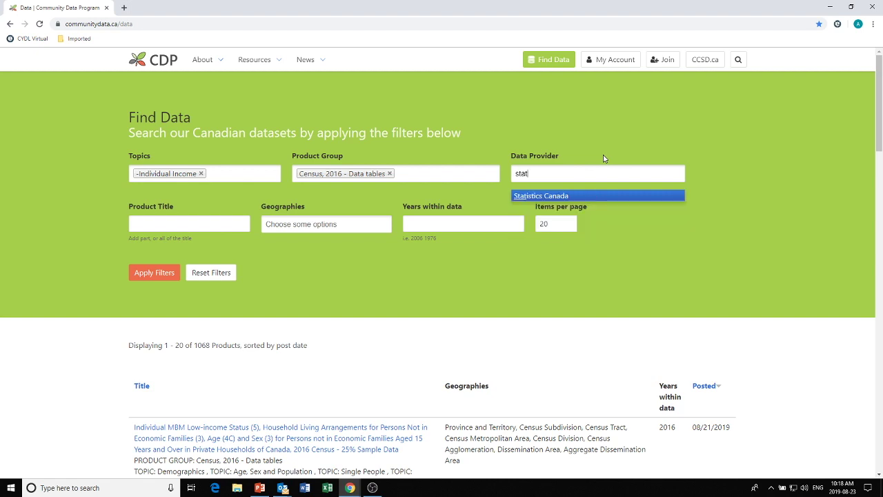
pyautogui.click(536, 197)
# - Set the geography filter to Census Subdivision and the year within data to 2016, and apply the filters
pyautogui.click(309, 223)
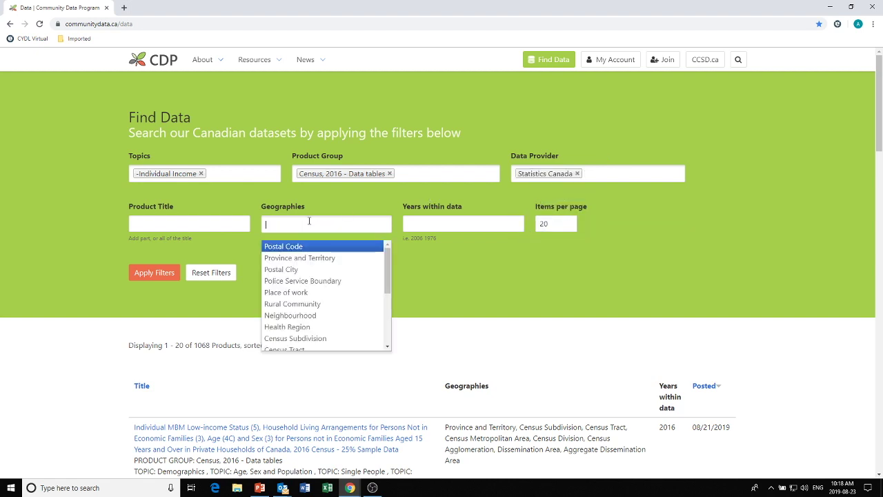
pyautogui.write('cens')
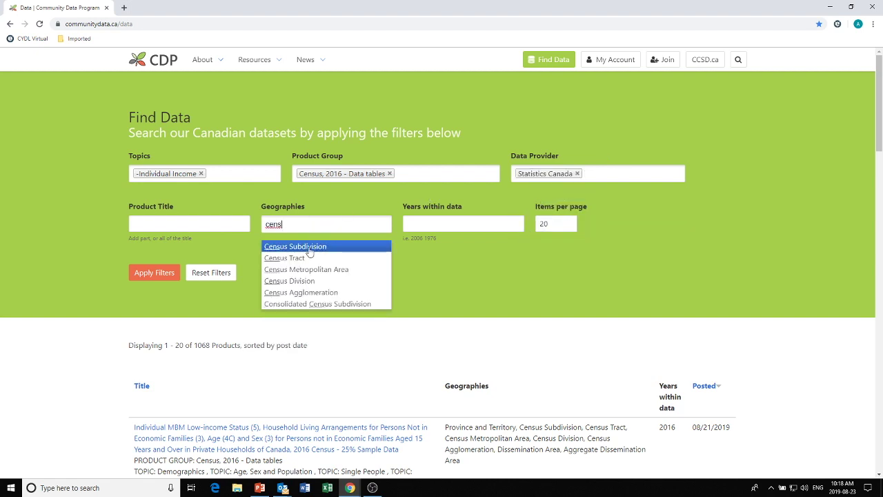
pyautogui.click(308, 247)
pyautogui.click(451, 223)
pyautogui.write('201')
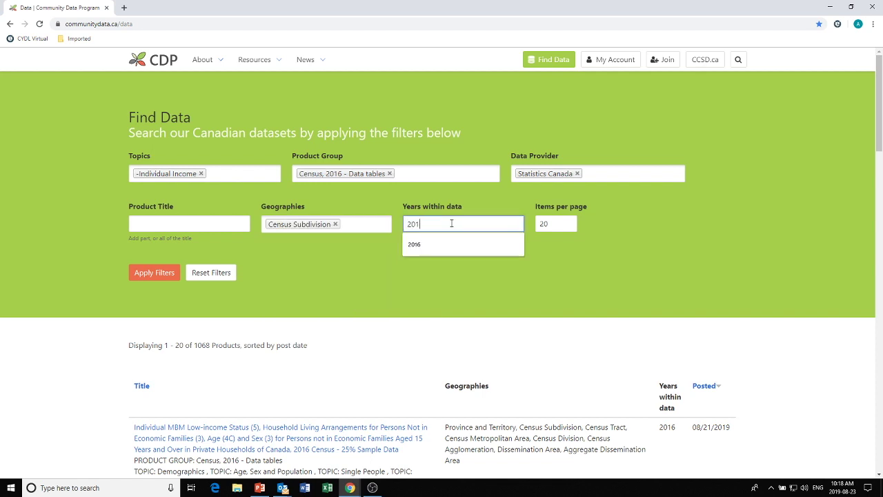
pyautogui.click(420, 246)
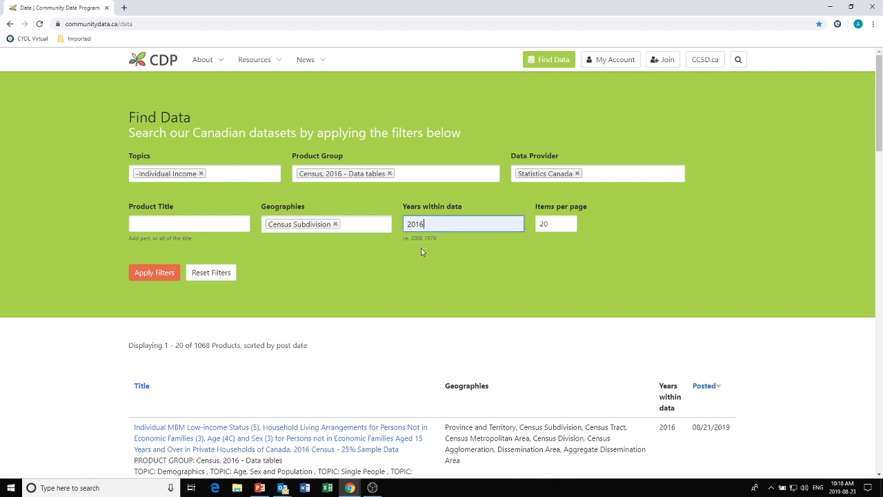
pyautogui.click(169, 273)
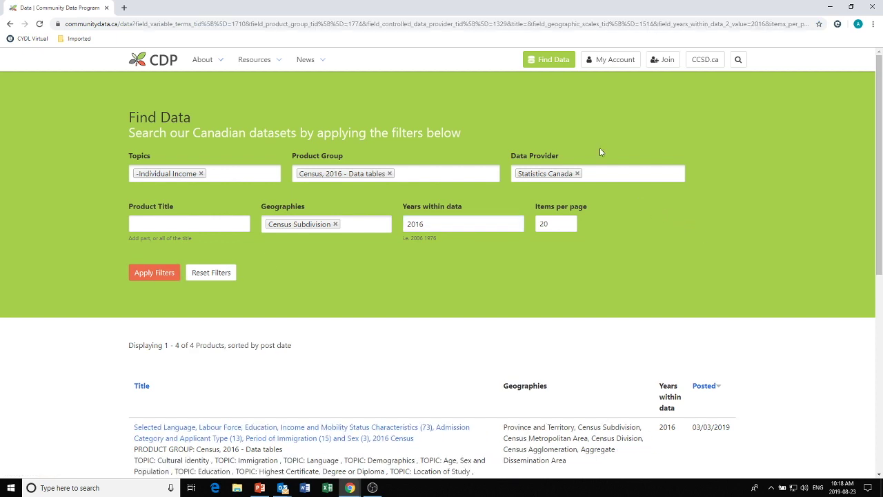
# - Open the Visible Minority (15), Individual Low-income Status (6) product from the results and check the geographies named in its description
pyautogui.scroll(-3, 745, 211)
pyautogui.scroll(-2, 746, 214)
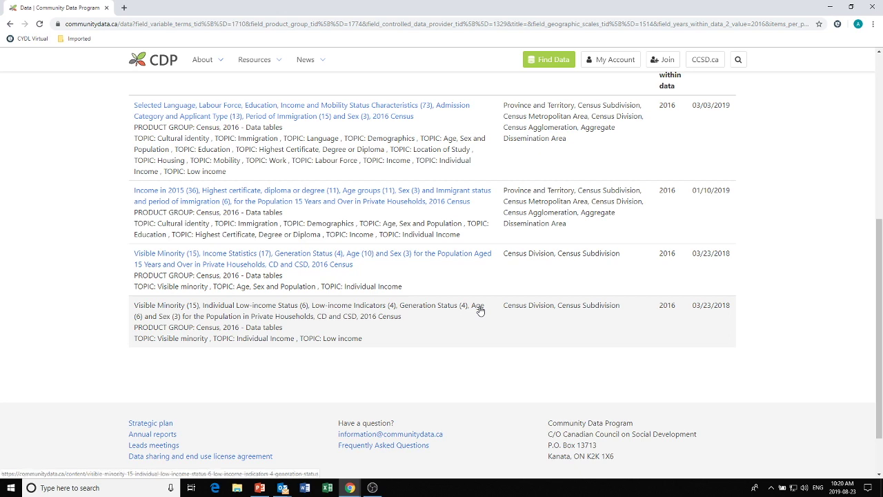
pyautogui.click(254, 308)
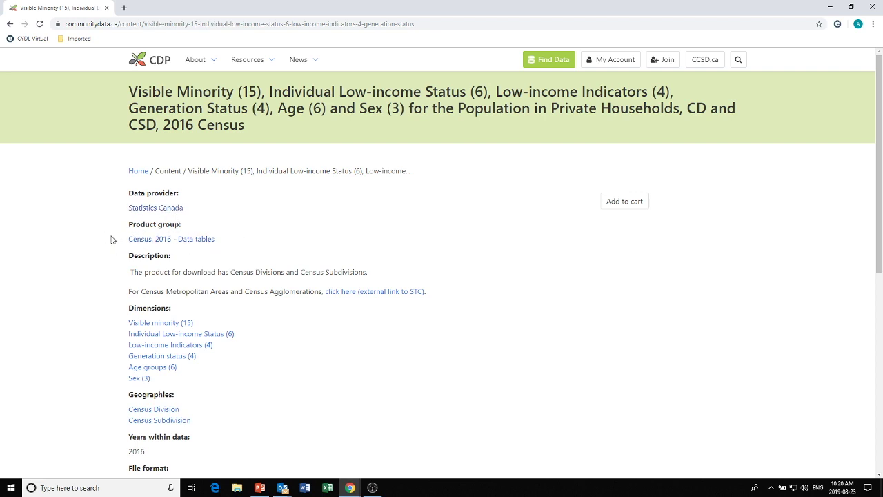
pyautogui.scroll(-2, 384, 271)
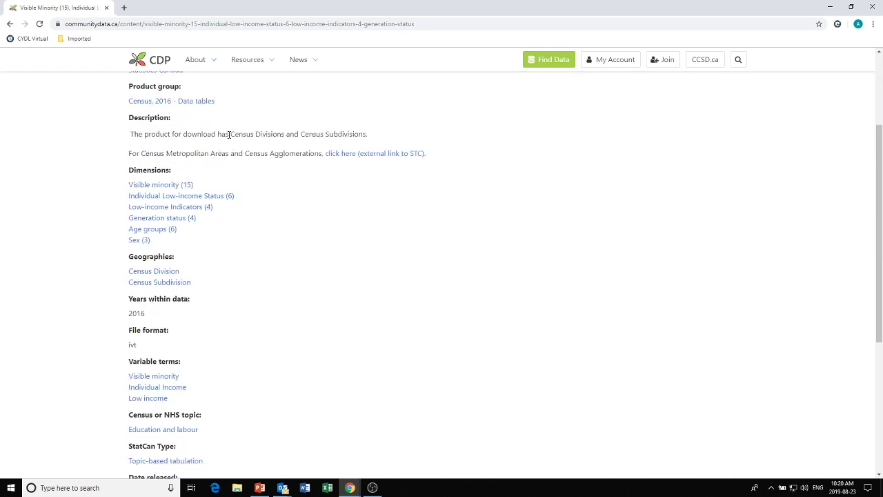
pyautogui.moveTo(229, 135); pyautogui.dragTo(401, 133)
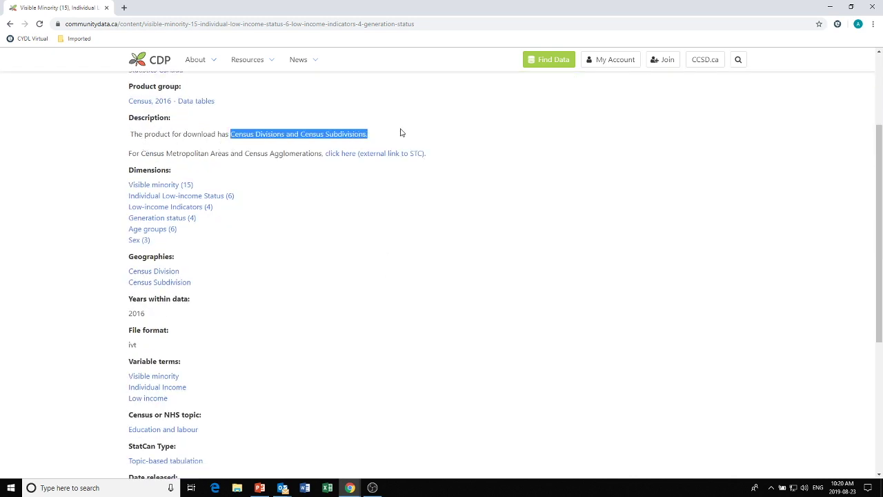
pyautogui.click(380, 177)
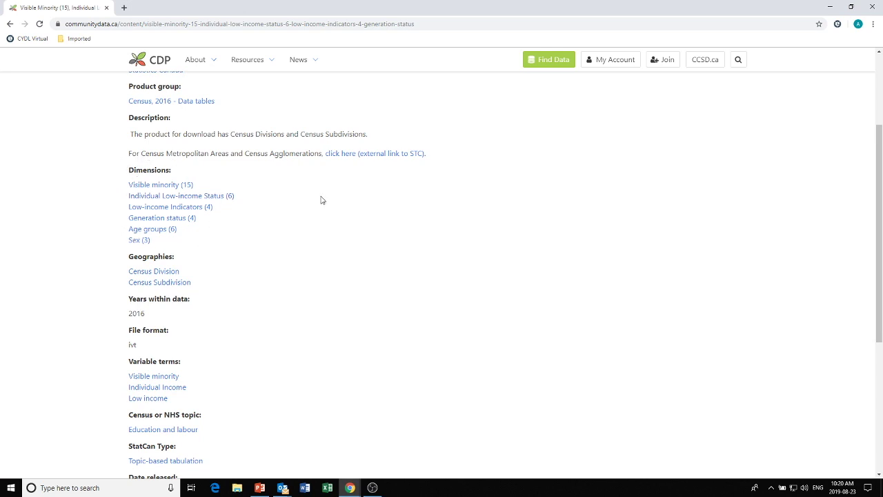
# - Open the product's Age groups (6) dimension and examine each of its listed age values
pyautogui.click(146, 230)
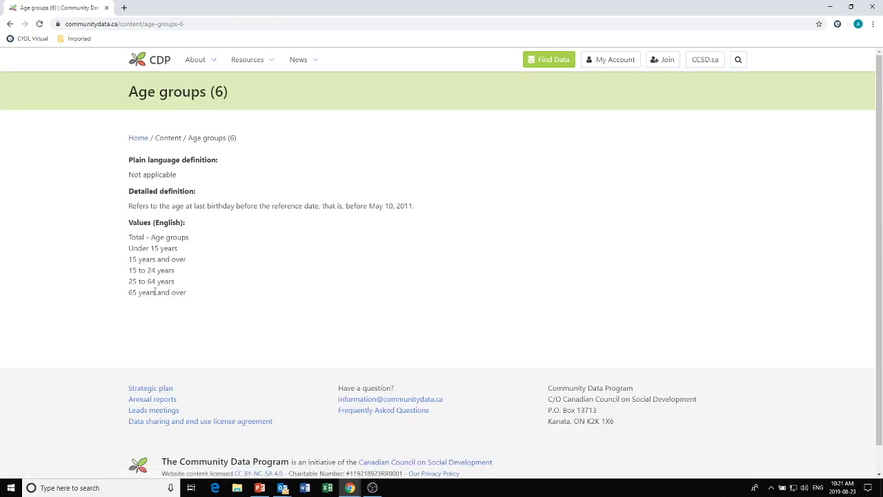
pyautogui.moveTo(129, 238); pyautogui.dragTo(205, 239)
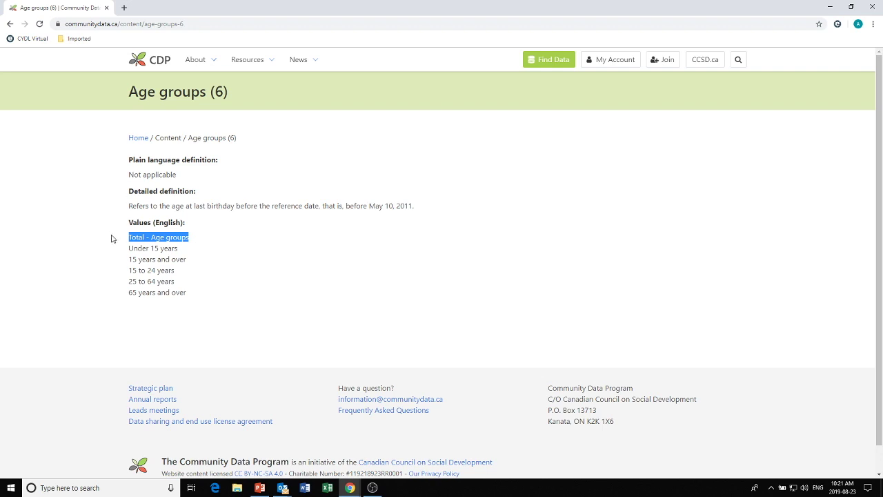
pyautogui.moveTo(128, 249); pyautogui.dragTo(187, 249)
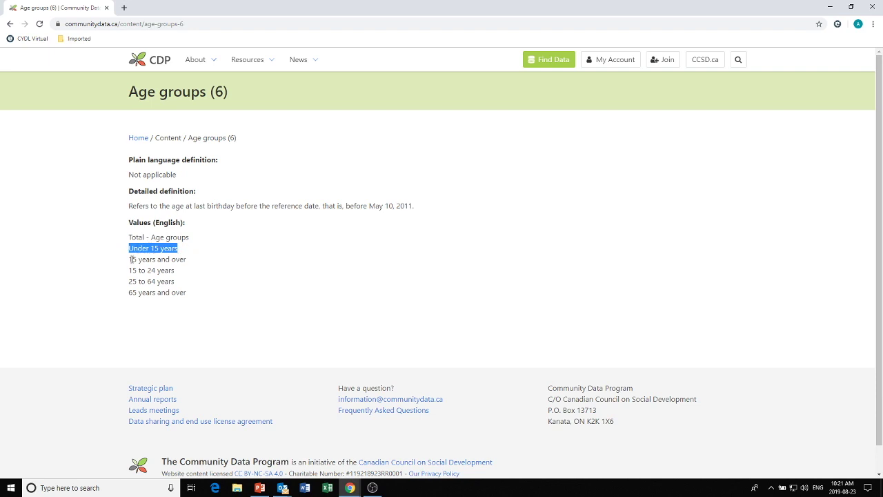
pyautogui.moveTo(129, 259); pyautogui.dragTo(185, 260)
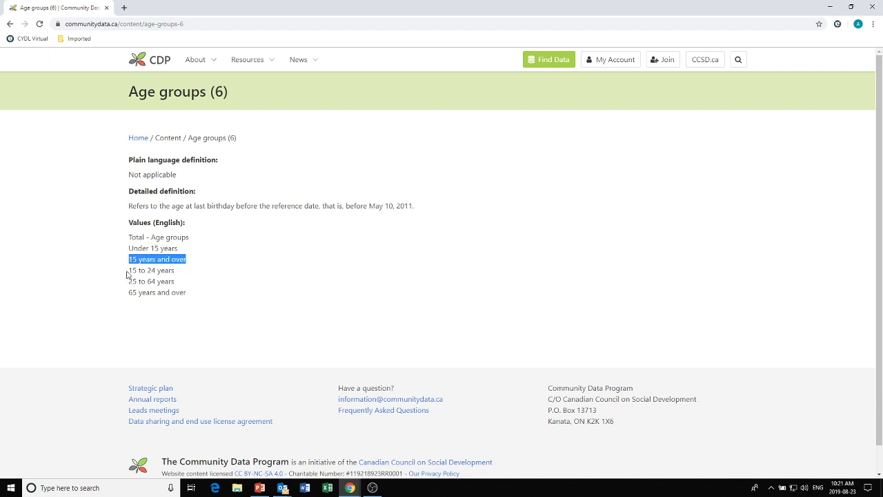
pyautogui.moveTo(129, 271); pyautogui.dragTo(178, 281)
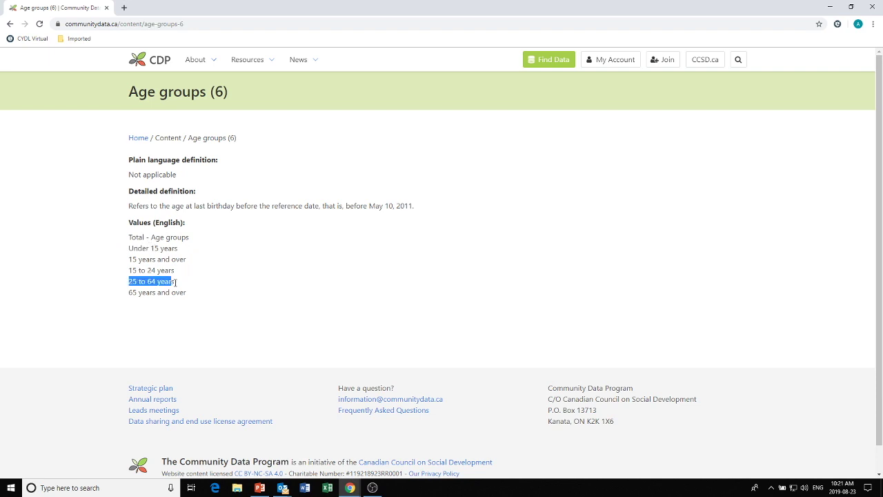
pyautogui.moveTo(129, 293)
pyautogui.mouseDown()
pyautogui.moveTo(211, 301)
pyautogui.moveTo(123, 290)
pyautogui.mouseUp()
pyautogui.click(187, 299)
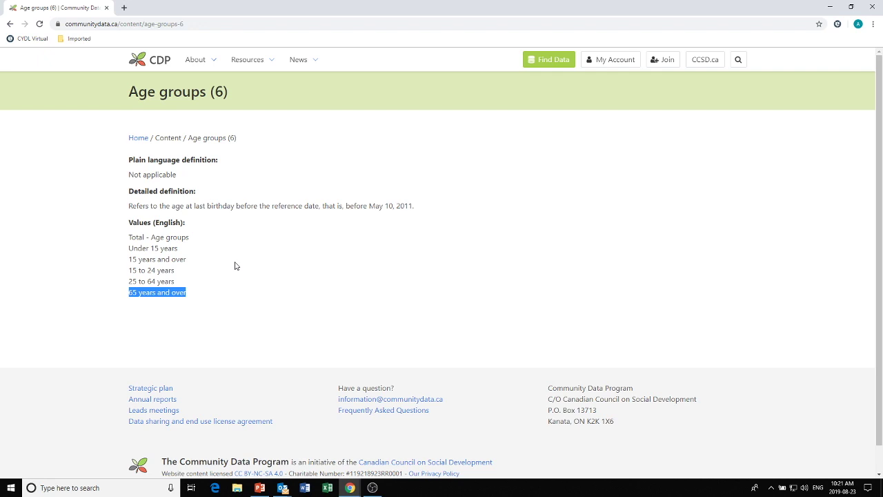
pyautogui.moveTo(120, 295); pyautogui.dragTo(196, 298)
pyautogui.click(276, 176)
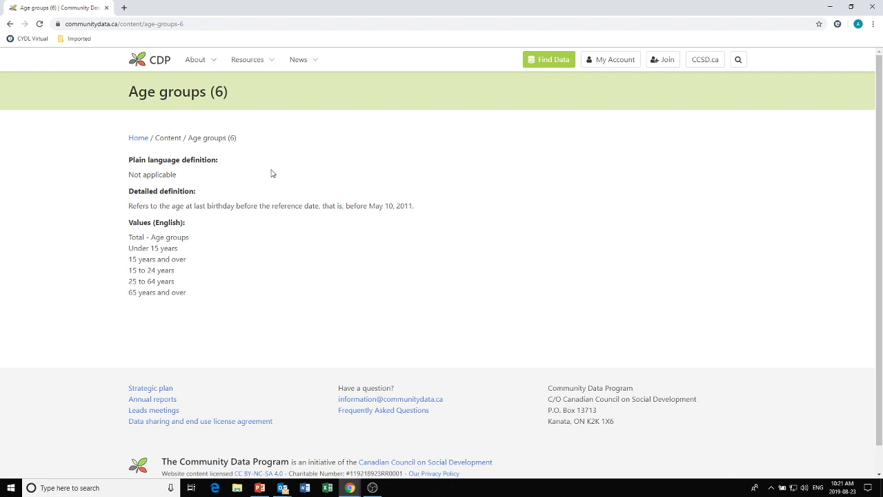
# - Return to the product page and check the Census Subdivision entry under its geographies
pyautogui.click(9, 23)
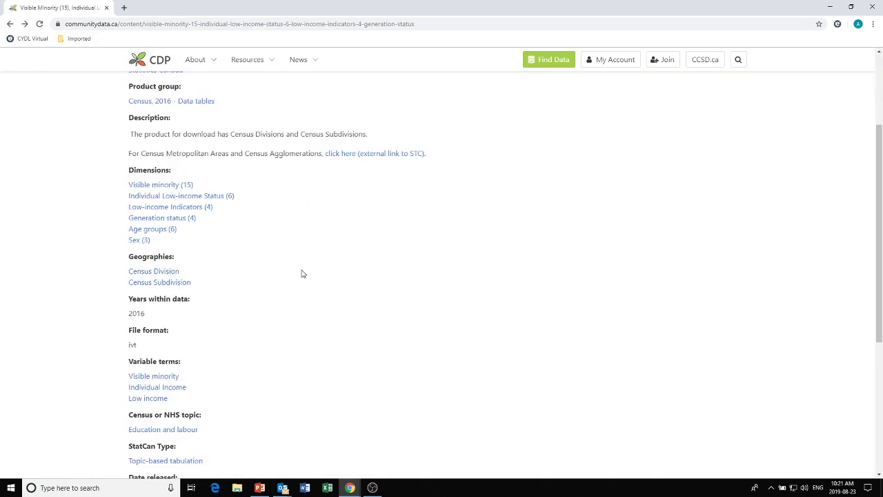
pyautogui.moveTo(202, 287); pyautogui.dragTo(124, 288)
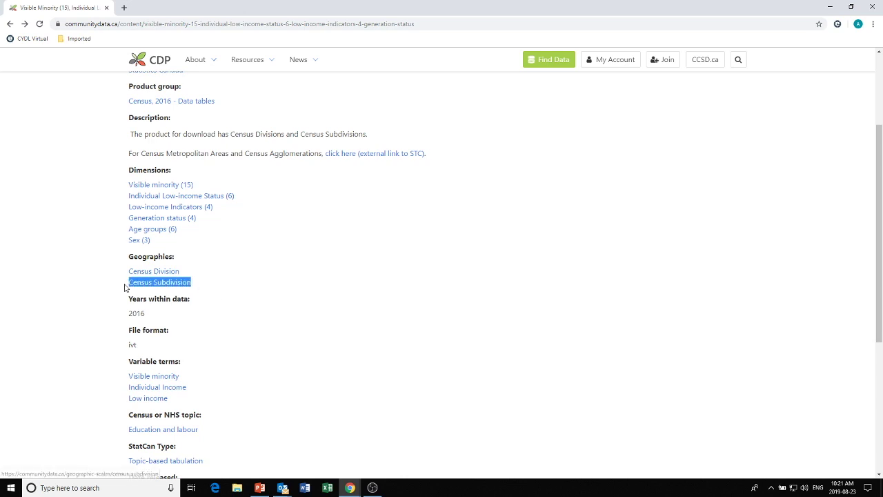
pyautogui.click(274, 252)
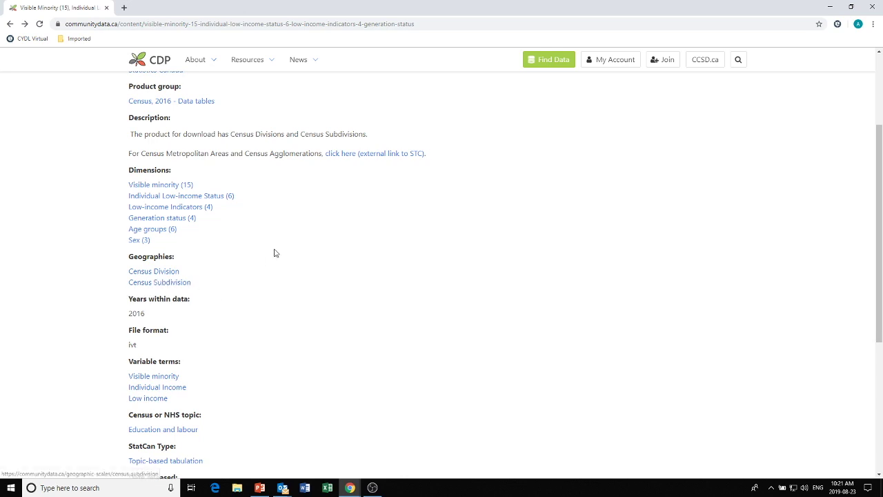
# - Open the Low-income Indicators (4) dimension and examine its detailed definition and values, especially the low-income measure, after tax (LIM-AT)
pyautogui.click(180, 208)
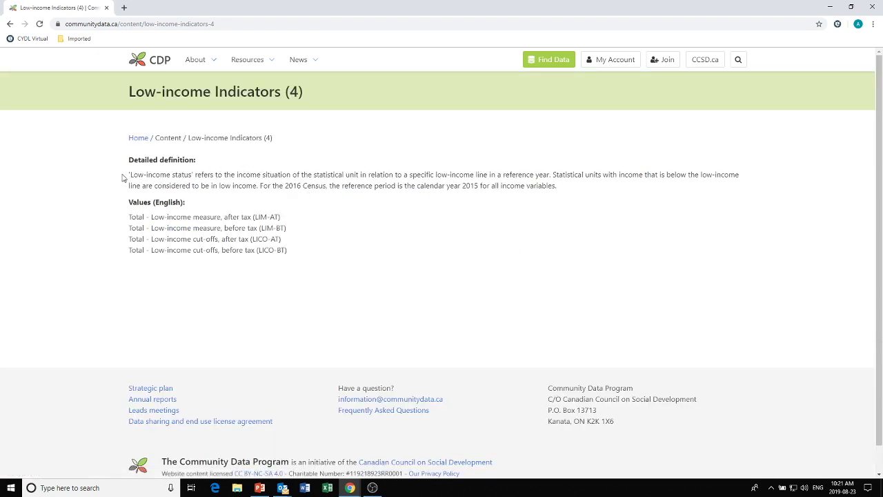
pyautogui.moveTo(125, 178); pyautogui.dragTo(585, 187)
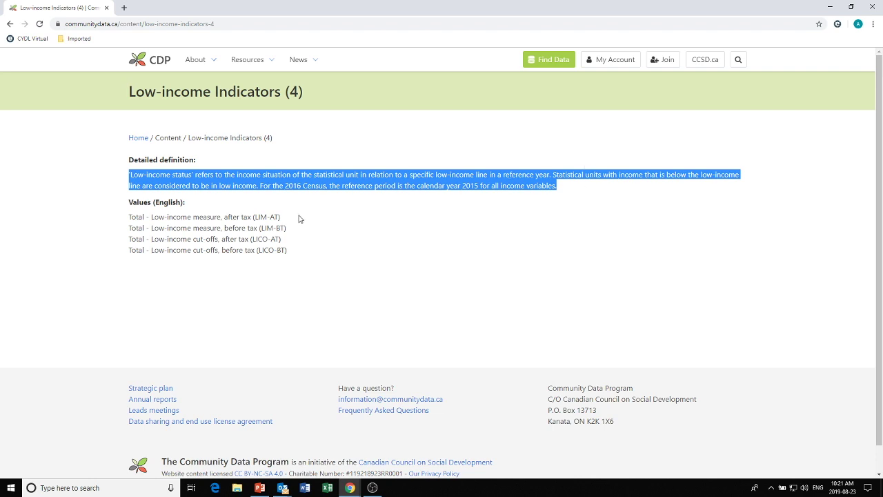
pyautogui.moveTo(120, 219); pyautogui.dragTo(338, 258)
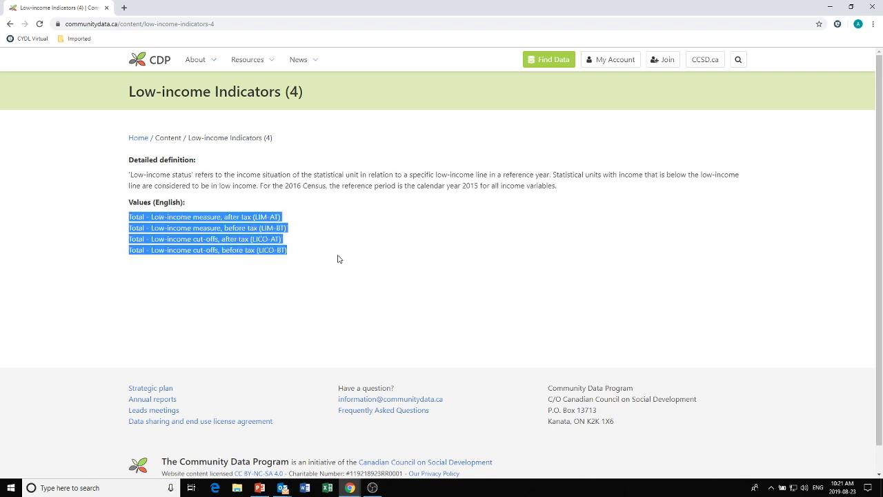
pyautogui.click(319, 259)
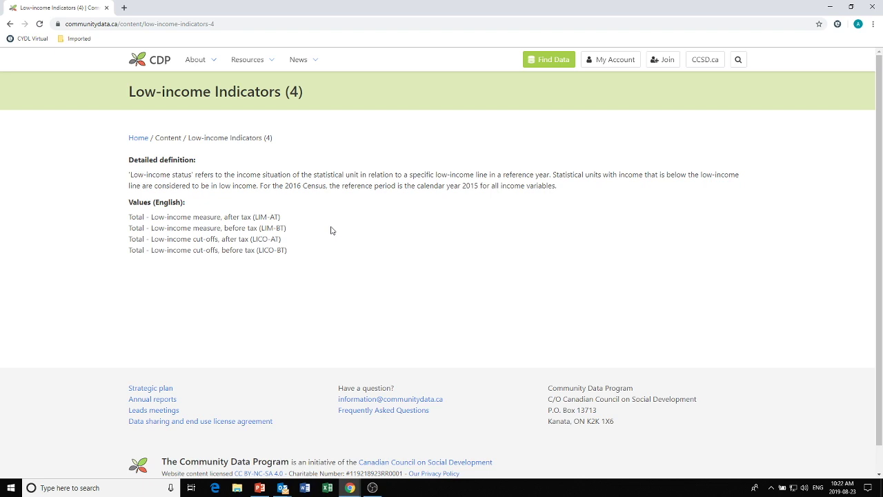
pyautogui.moveTo(291, 216); pyautogui.dragTo(122, 219)
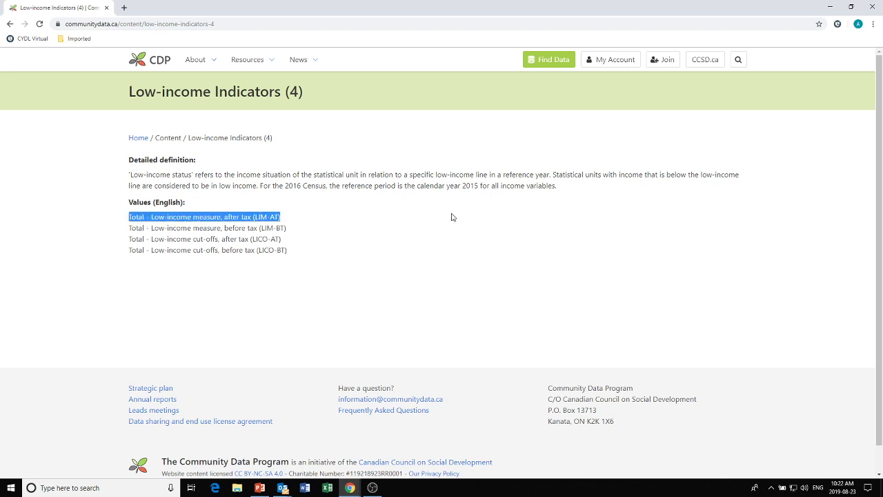
pyautogui.click(334, 218)
pyautogui.moveTo(290, 217); pyautogui.dragTo(122, 219)
# - Return to the product page, review its remaining details and add the product to the cart
pyautogui.click(10, 24)
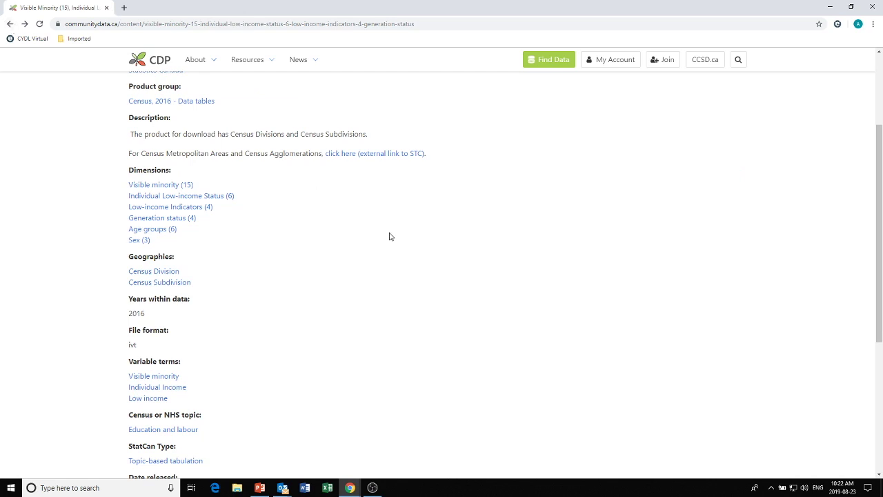
pyautogui.scroll(-2, 380, 276)
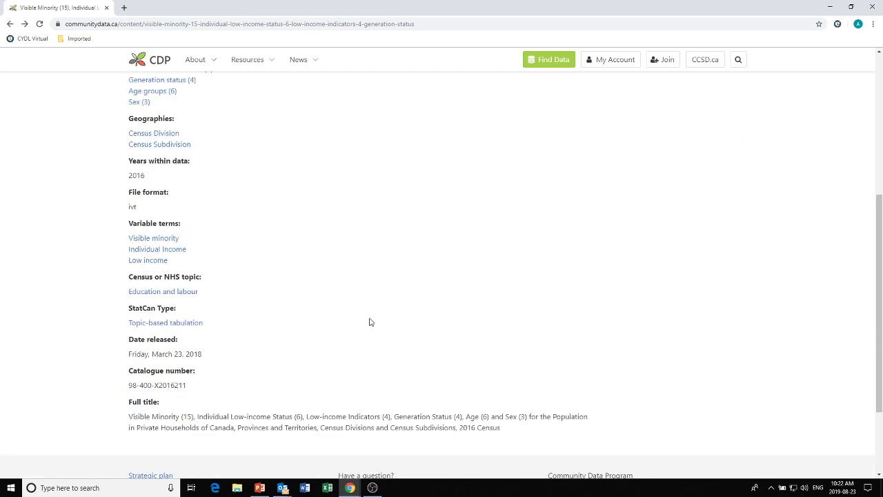
pyautogui.scroll(4, 369, 322)
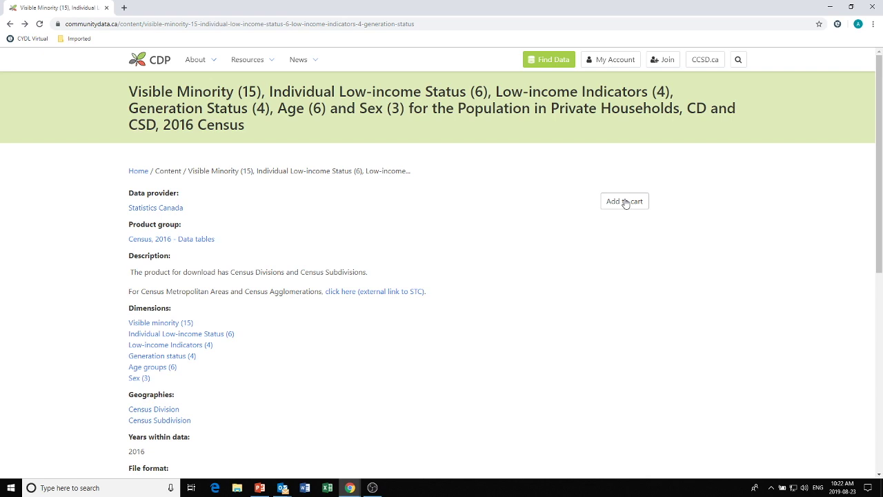
pyautogui.click(625, 201)
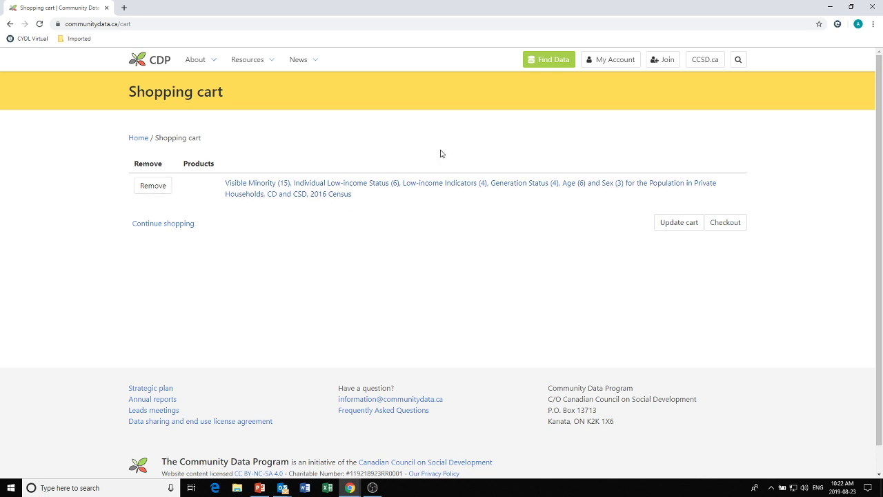
# - Leave the shopping cart for the Find Data page and filter the topics by Individual Income
pyautogui.click(172, 224)
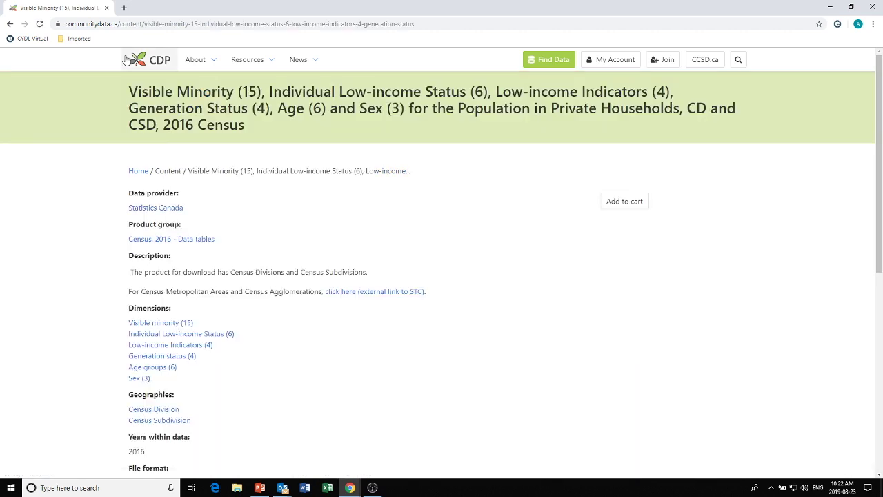
pyautogui.click(558, 60)
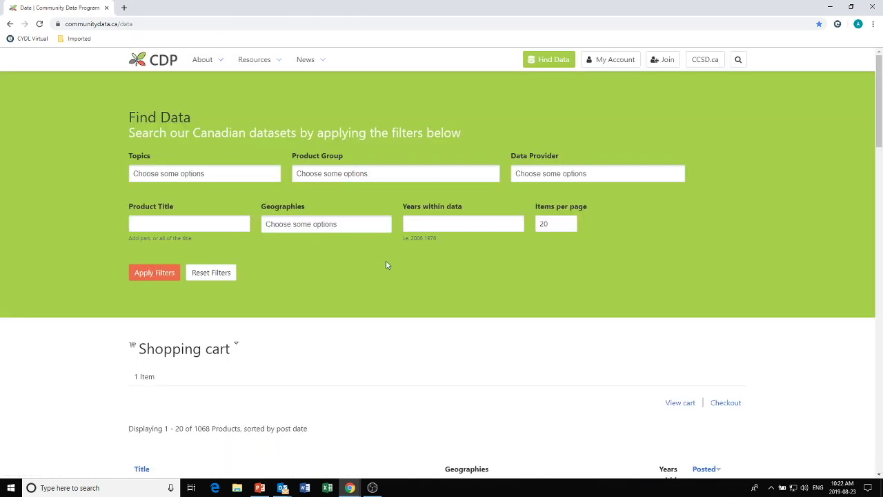
pyautogui.click(222, 171)
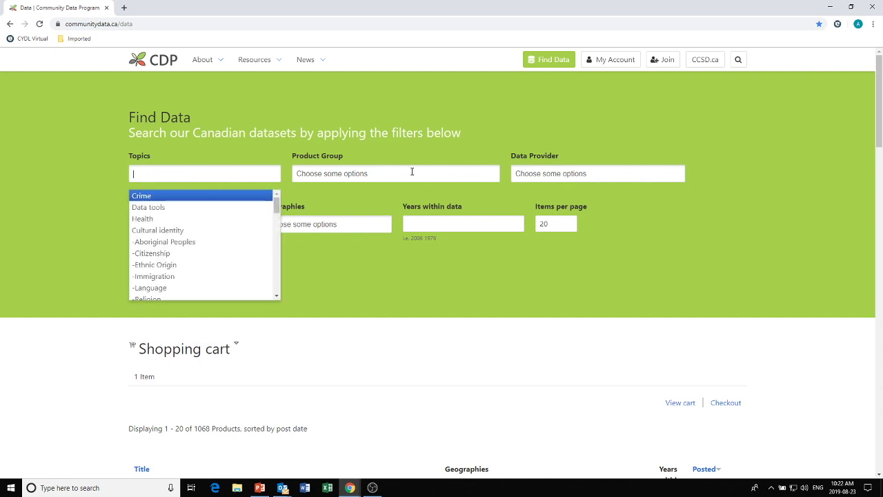
pyautogui.write('indi')
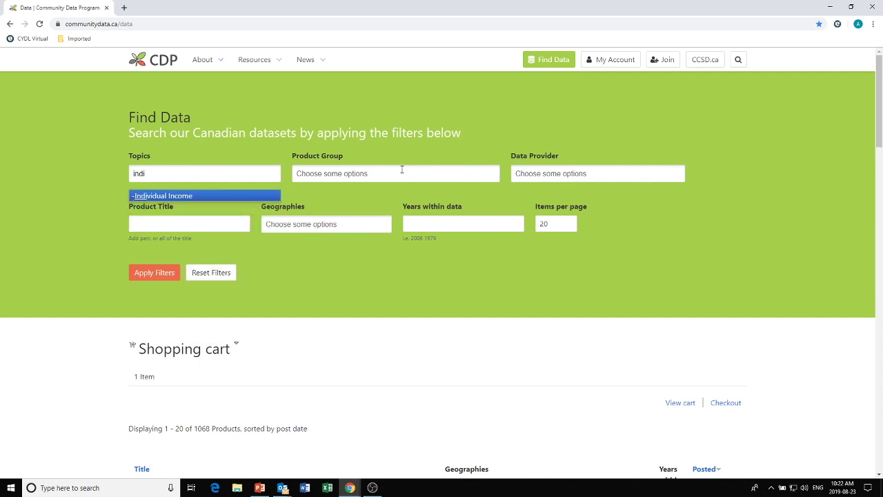
pyautogui.click(183, 195)
# - Set the product group filter to Census, 2006 - Income and earnings
pyautogui.click(354, 171)
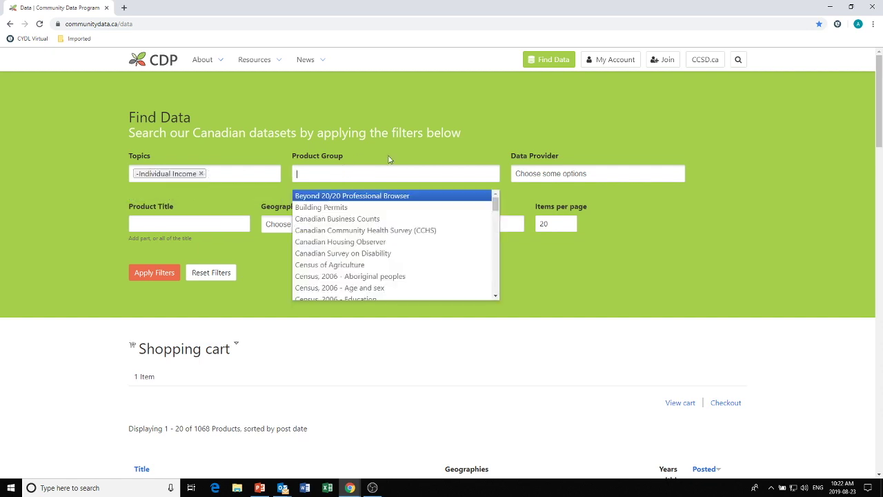
pyautogui.write('st')
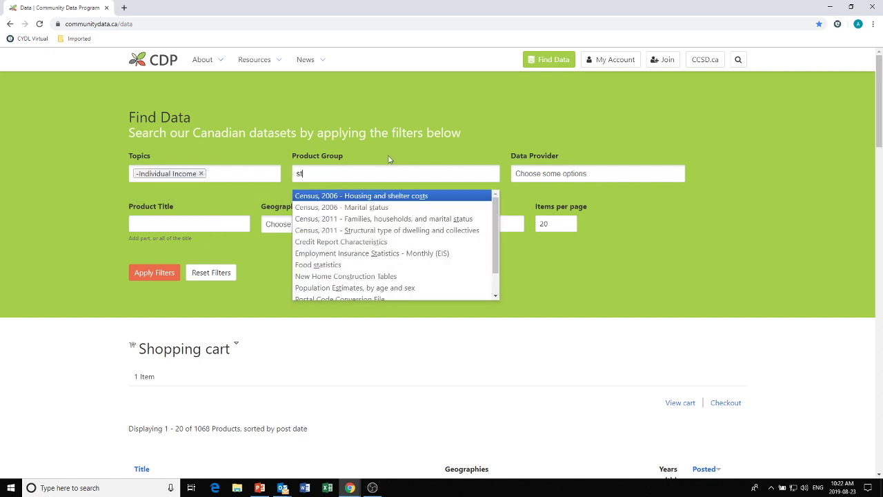
pyautogui.press('BackSpace')
pyautogui.write('census')
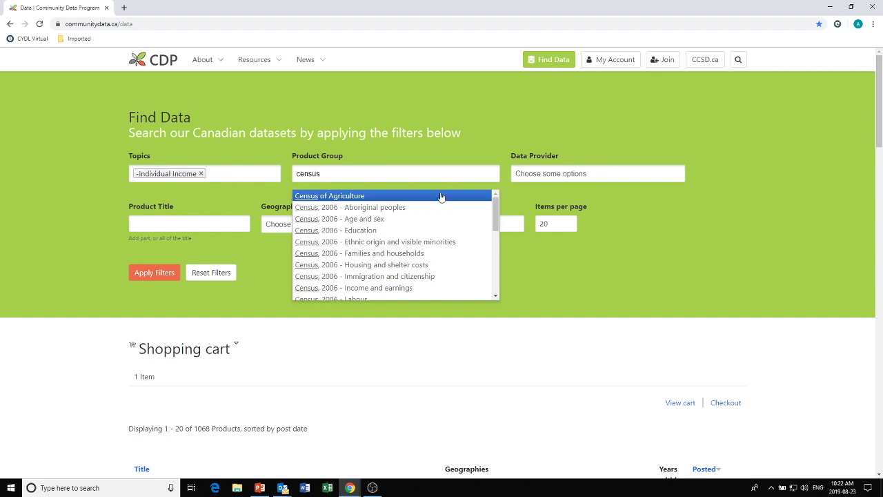
pyautogui.moveTo(494, 207); pyautogui.dragTo(494, 216)
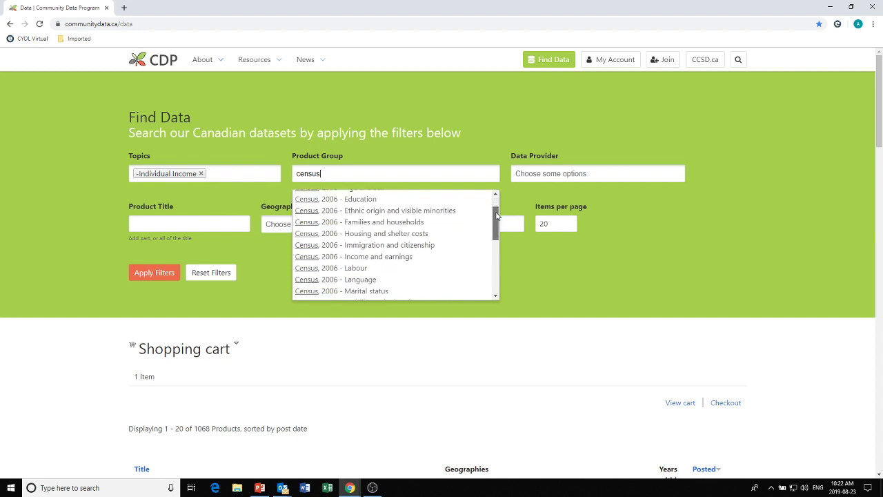
pyautogui.click(376, 258)
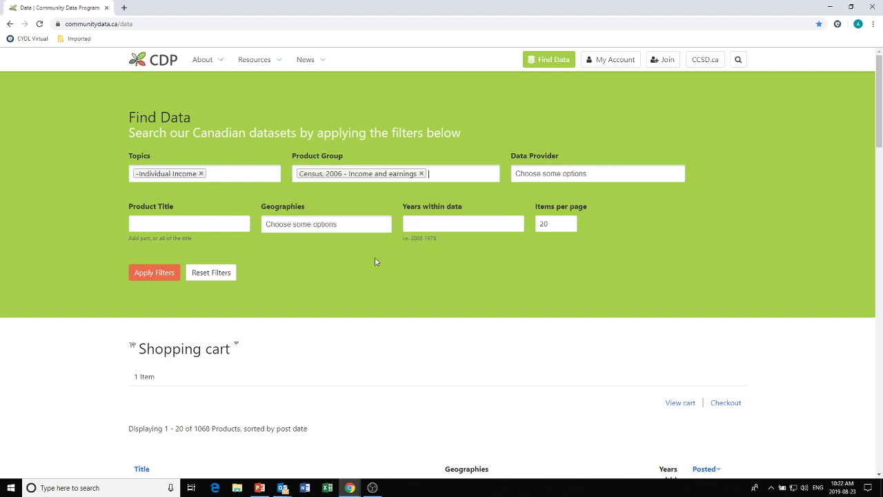
# - Set the data provider filter to Statistics Canada and the geographies filter to Census Subdivision
pyautogui.click(553, 172)
pyautogui.write('sta')
pyautogui.click(556, 197)
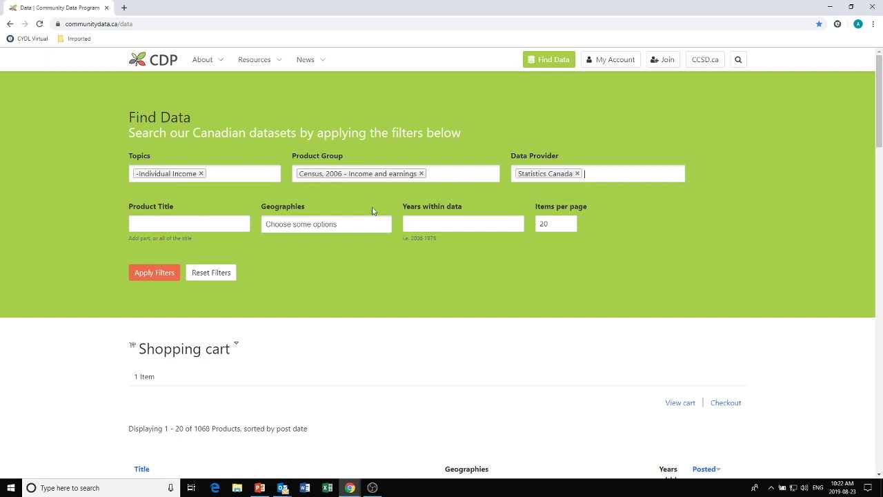
pyautogui.click(324, 222)
pyautogui.write('cen')
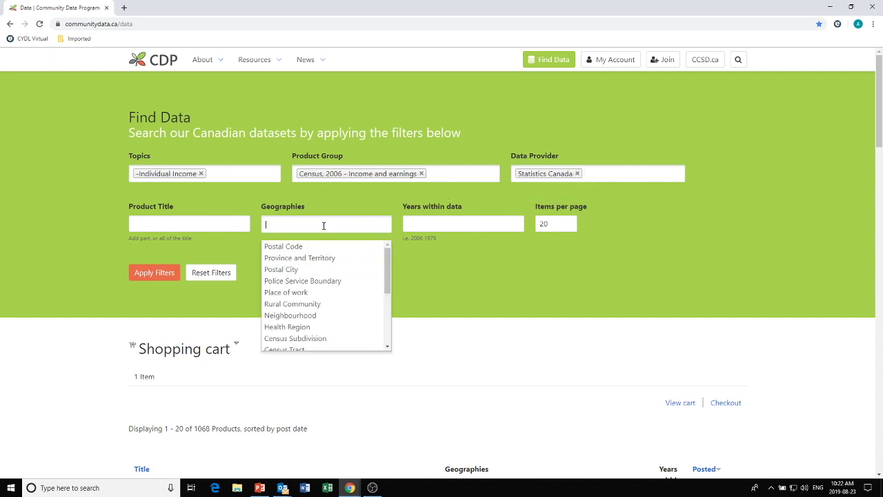
pyautogui.write('s')
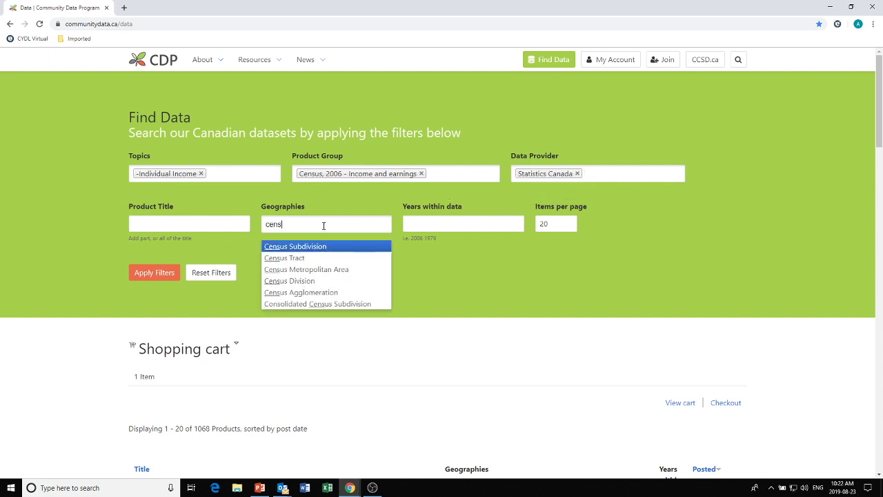
pyautogui.click(299, 254)
# - Set the years within data to 2006 and apply the filters
pyautogui.click(447, 224)
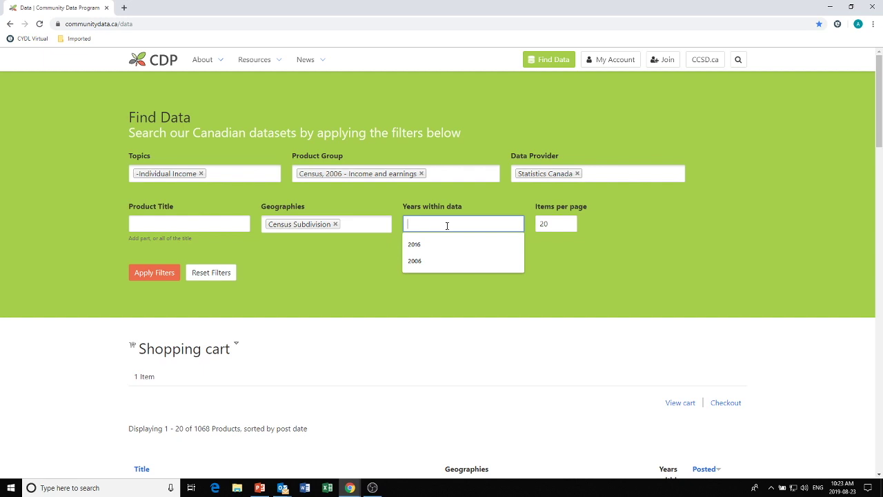
pyautogui.click(434, 261)
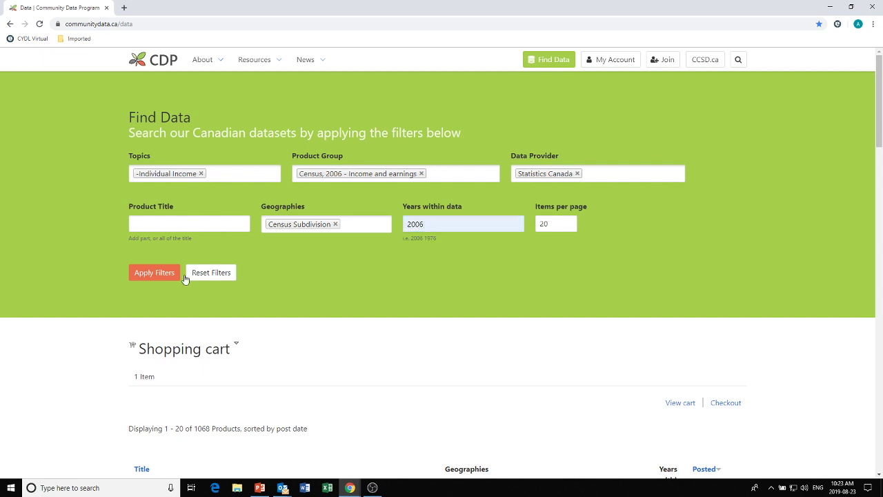
pyautogui.click(151, 262)
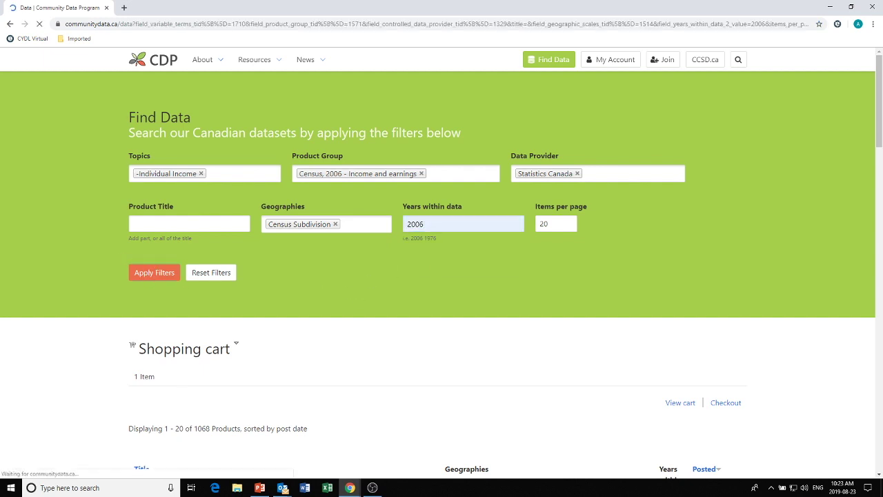
pyautogui.hotkey('alt', 'Tab')
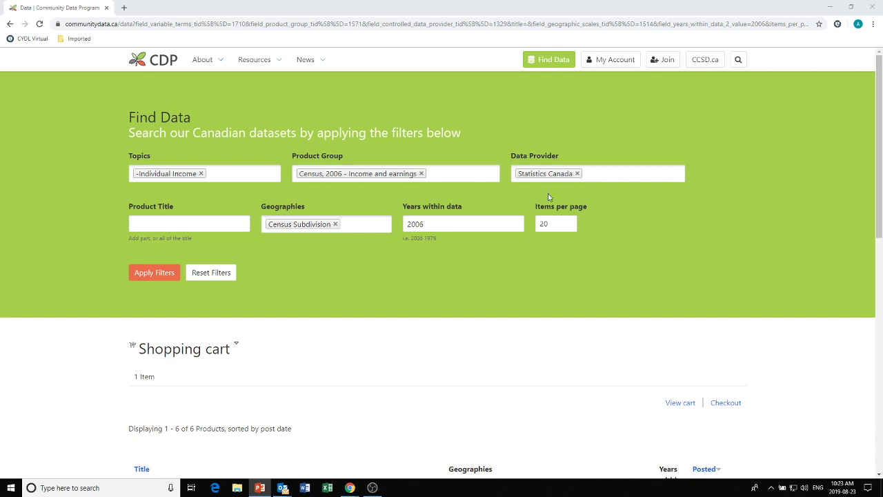
# - Review the filtered products and open "Income status after tax (3), age groups (6) and sex (3) for the persons in private households, Census, 2006"
pyautogui.scroll(-4, 474, 306)
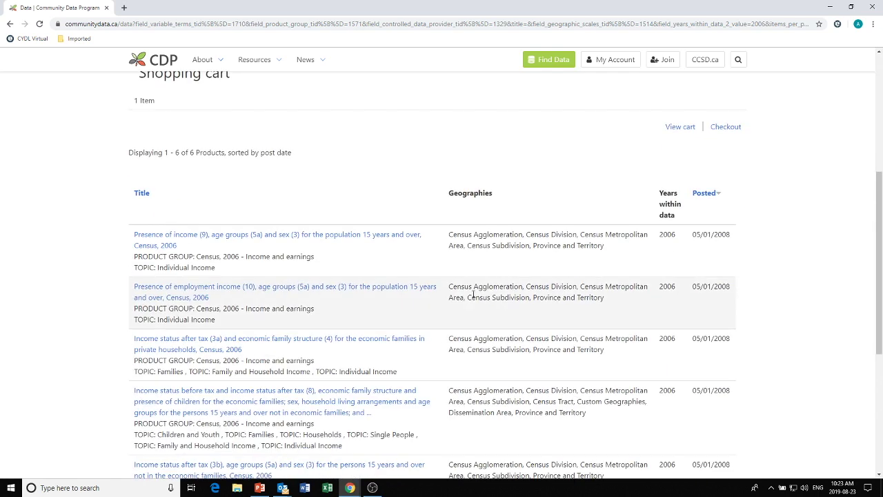
pyautogui.scroll(-2, 474, 295)
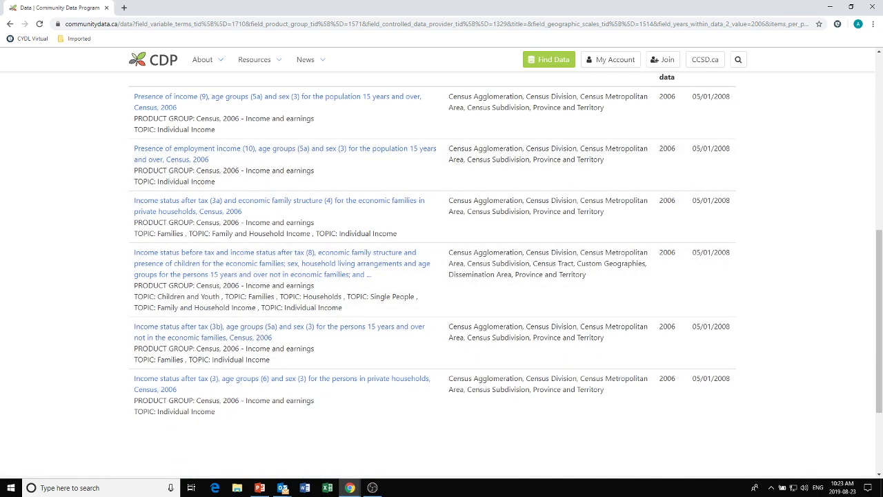
pyautogui.hotkey('alt', 'Tab')
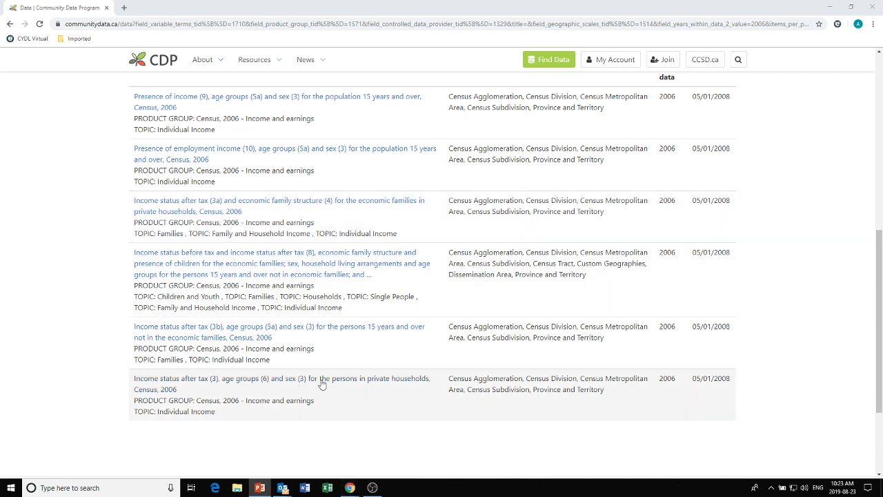
pyautogui.click(185, 382)
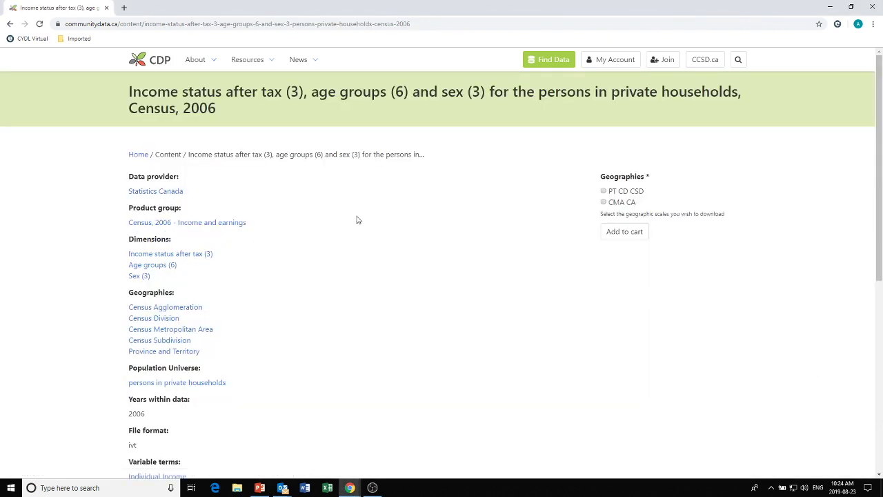
# - Open the 2006 product's Age groups (6) dimension and examine its values, especially 65 years and over
pyautogui.scroll(-1, 355, 229)
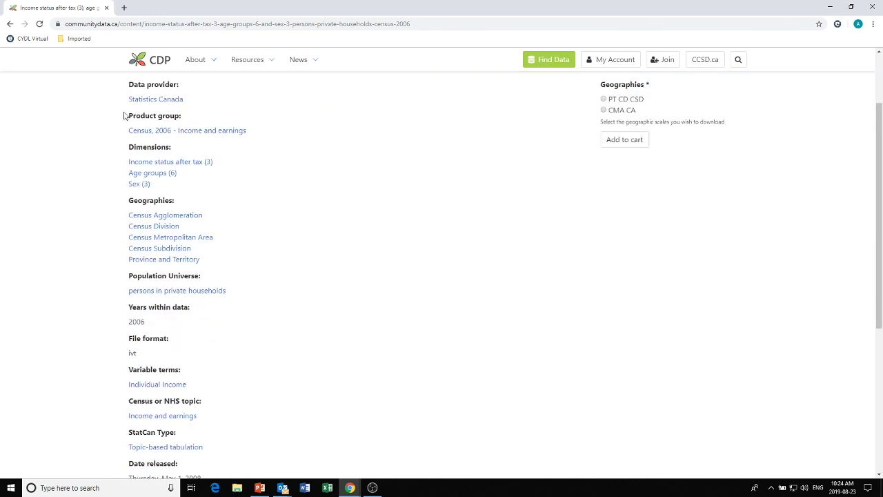
pyautogui.click(160, 178)
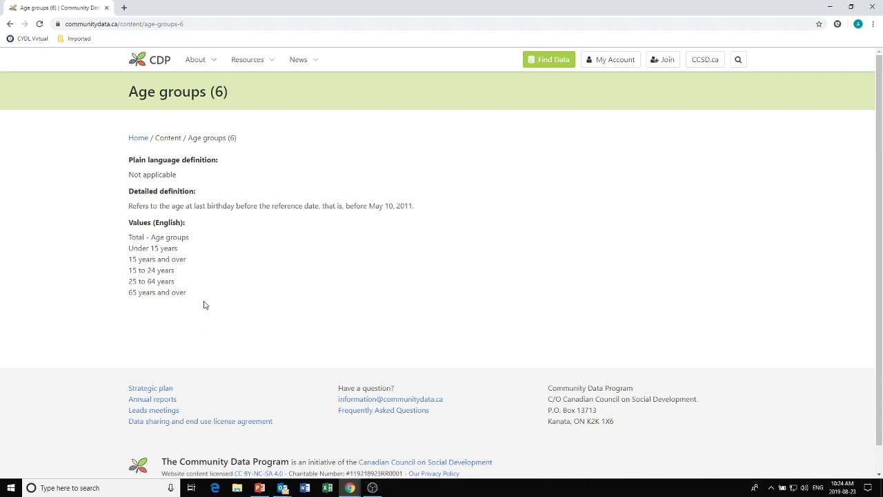
pyautogui.moveTo(194, 296); pyautogui.dragTo(110, 295)
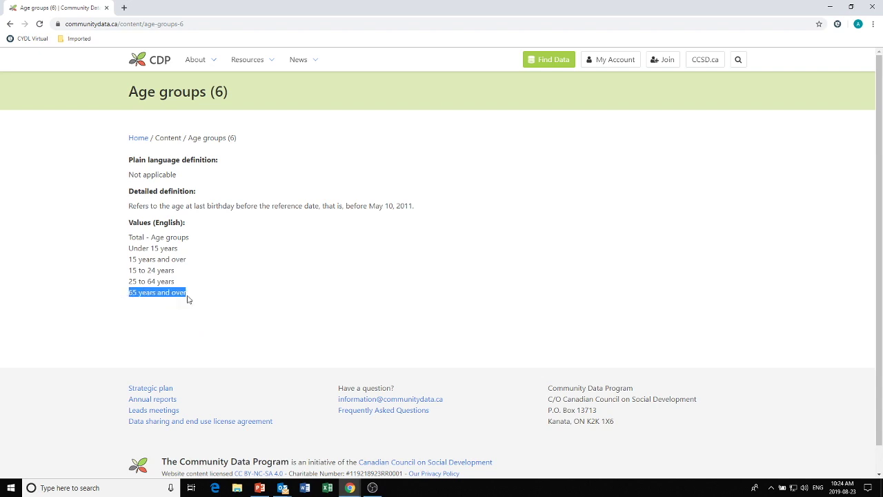
pyautogui.click(221, 297)
pyautogui.moveTo(195, 298); pyautogui.dragTo(109, 295)
pyautogui.click(329, 286)
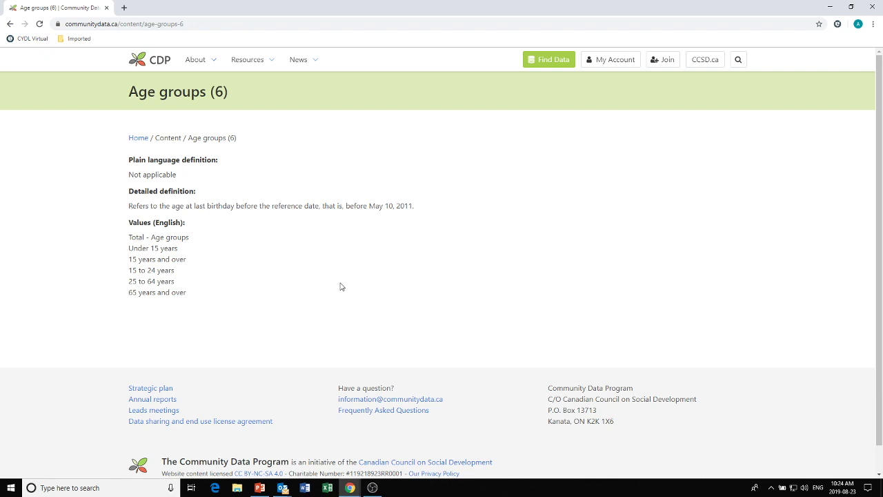
# - Go back and open the Income status after tax (3) dimension, examining its definition of low income after-tax cut-offs (LICO-AT)
pyautogui.click(11, 23)
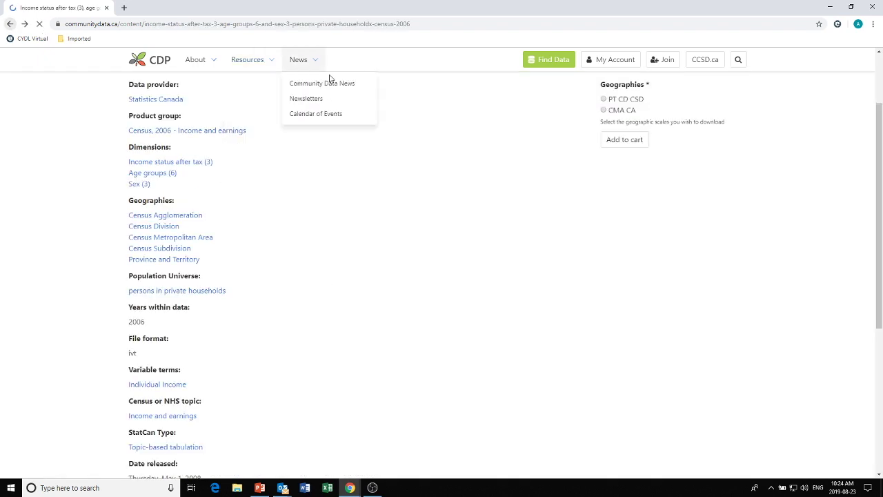
pyautogui.click(190, 164)
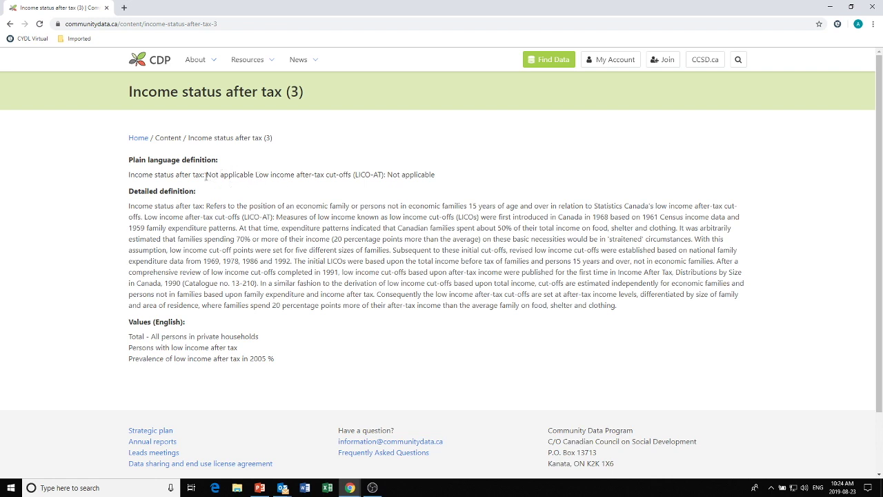
pyautogui.moveTo(268, 174)
pyautogui.mouseDown()
pyautogui.moveTo(440, 175)
pyautogui.moveTo(255, 175)
pyautogui.mouseUp()
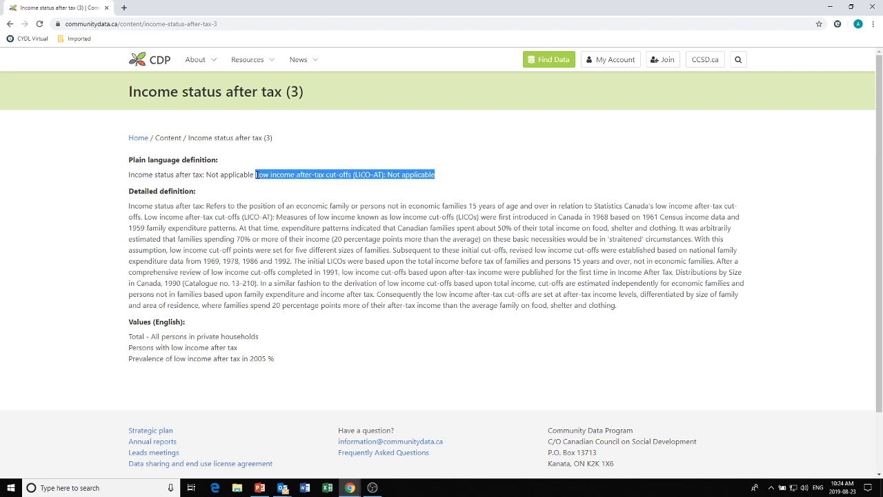
pyautogui.click(329, 319)
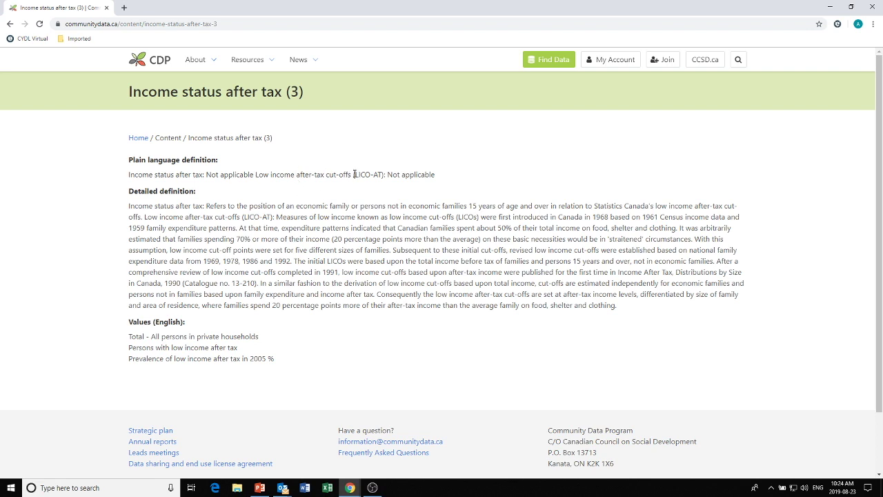
pyautogui.moveTo(354, 175); pyautogui.dragTo(389, 174)
pyautogui.click(508, 166)
# - Return to the 2006 product page, choose the PT CD CSD geographies and add the product to the cart
pyautogui.click(9, 24)
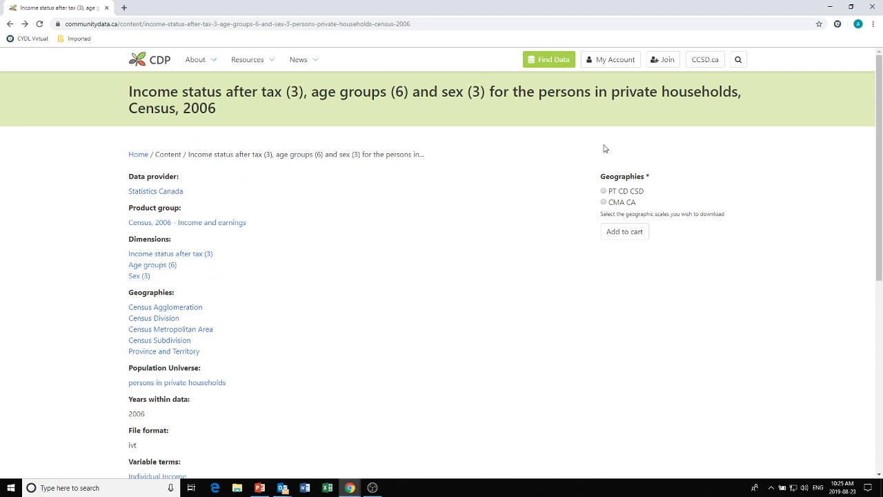
pyautogui.moveTo(588, 161); pyautogui.dragTo(644, 261)
pyautogui.click(596, 240)
pyautogui.click(604, 192)
pyautogui.click(626, 232)
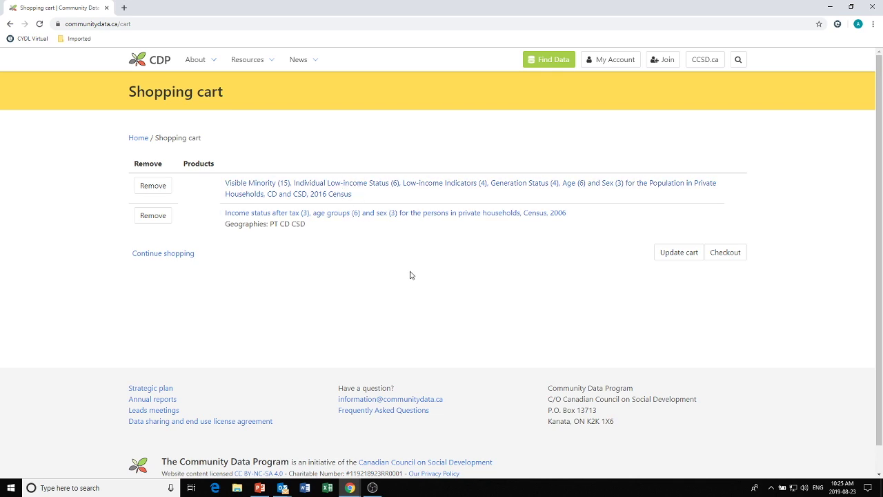
# - Proceed to checkout and log in with the saved account credentials
pyautogui.click(721, 254)
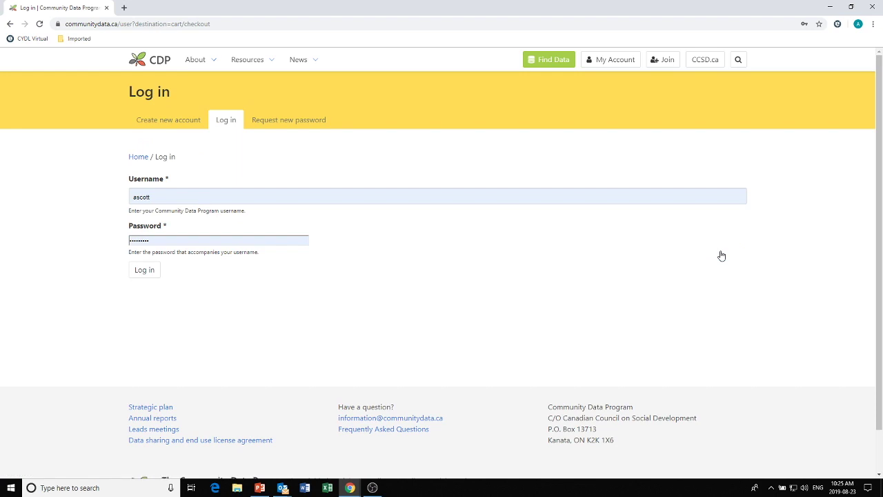
pyautogui.scroll(-1, 721, 256)
pyautogui.click(144, 224)
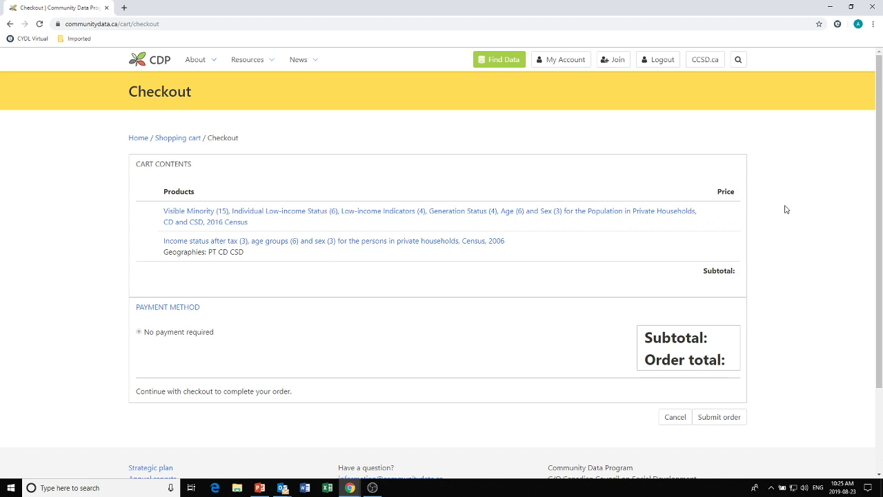
# - Review the checkout details, submit the order with no payment required and open its file downloads page
pyautogui.scroll(-1, 786, 209)
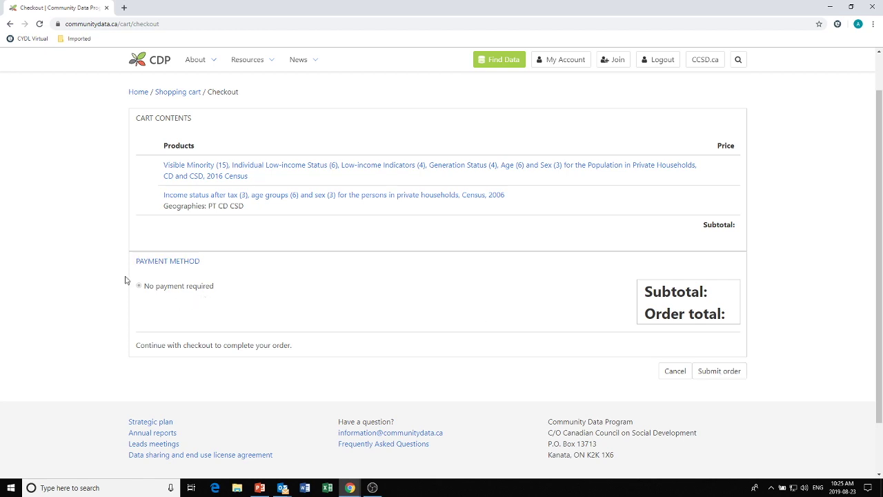
pyautogui.click(743, 379)
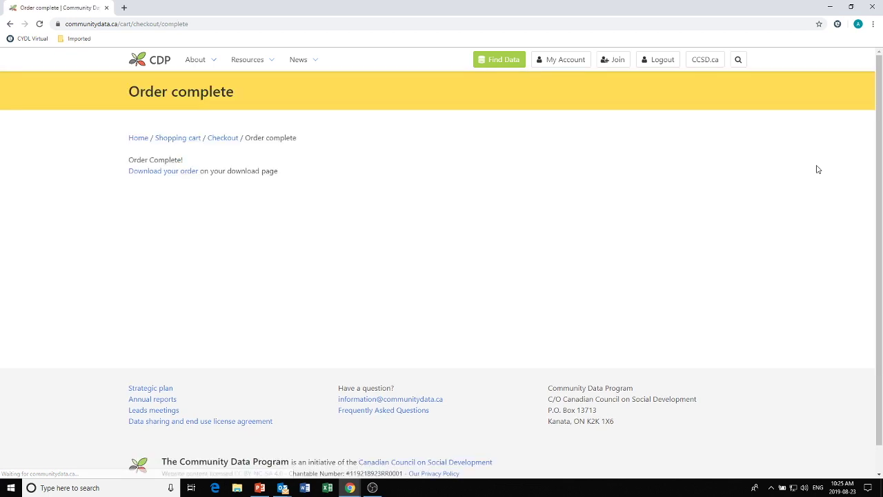
pyautogui.click(167, 175)
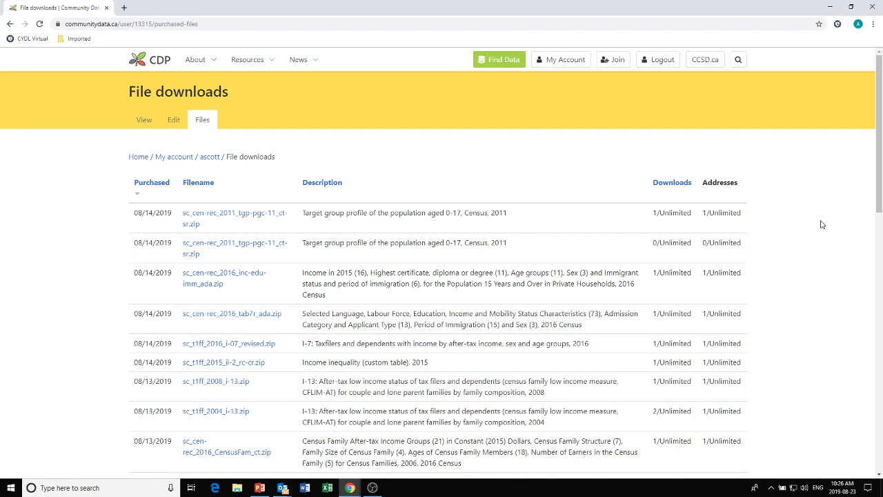
# - Download the 2006 archive sc_cen-rec_2006_97-563-x2006037_csd-sdr.zip, open it to check its contents, and minimize its window
pyautogui.scroll(-15, 821, 224)
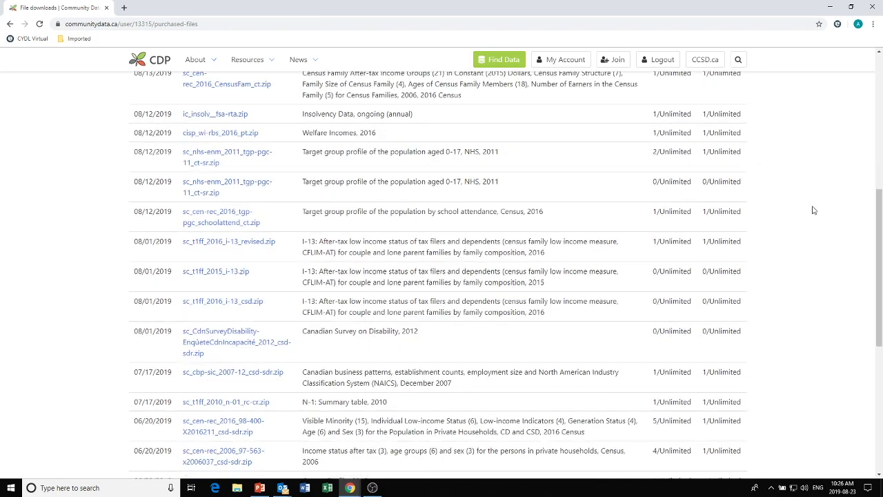
pyautogui.scroll(2, 807, 203)
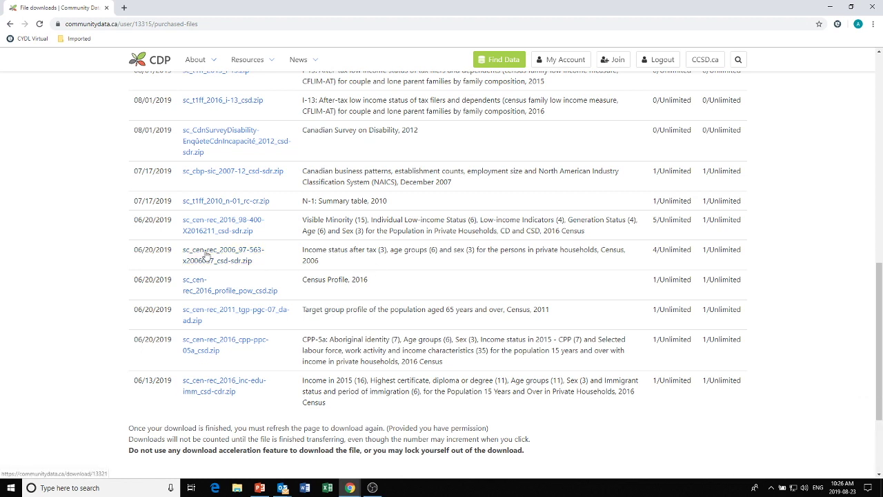
pyautogui.click(206, 255)
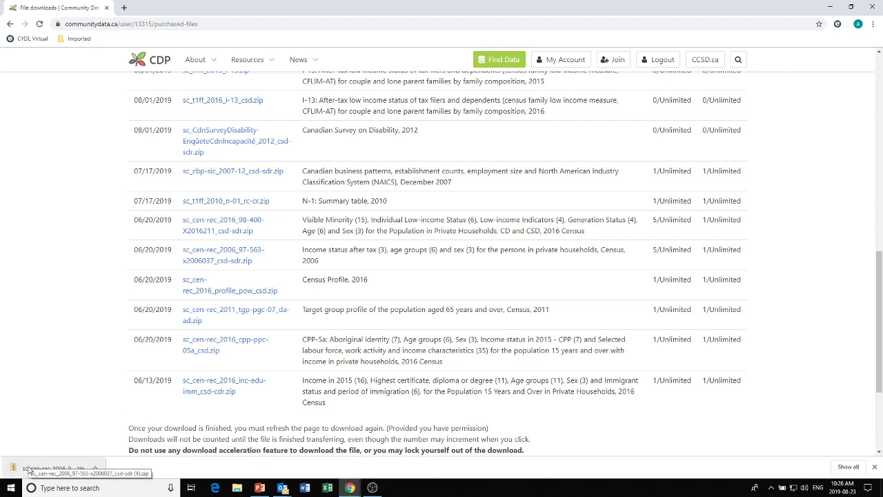
pyautogui.click(29, 471)
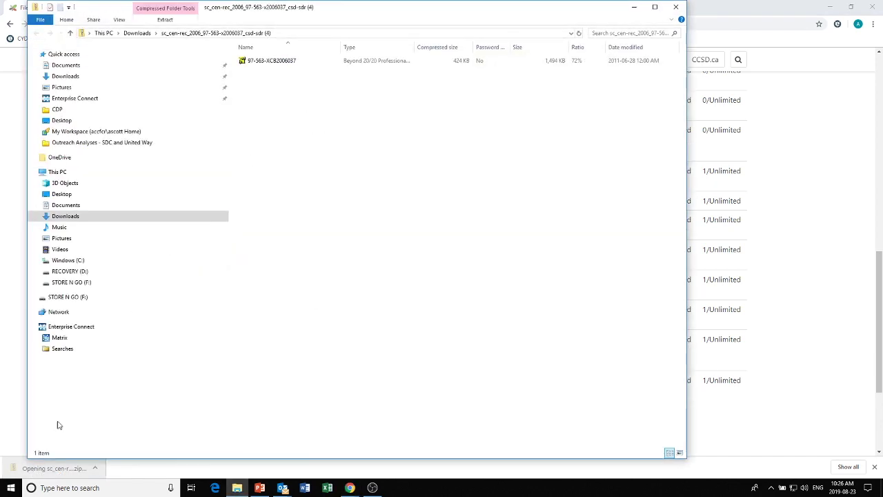
pyautogui.click(634, 7)
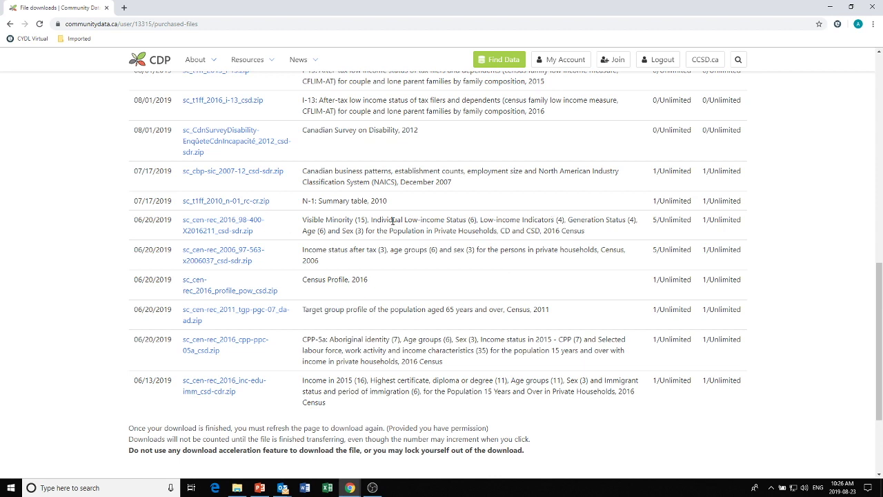
# - Download the 2016 archive sc_cen-rec_2016_98-400-X2016211_csd-sdr.zip, open it and reposition its window
pyautogui.click(204, 224)
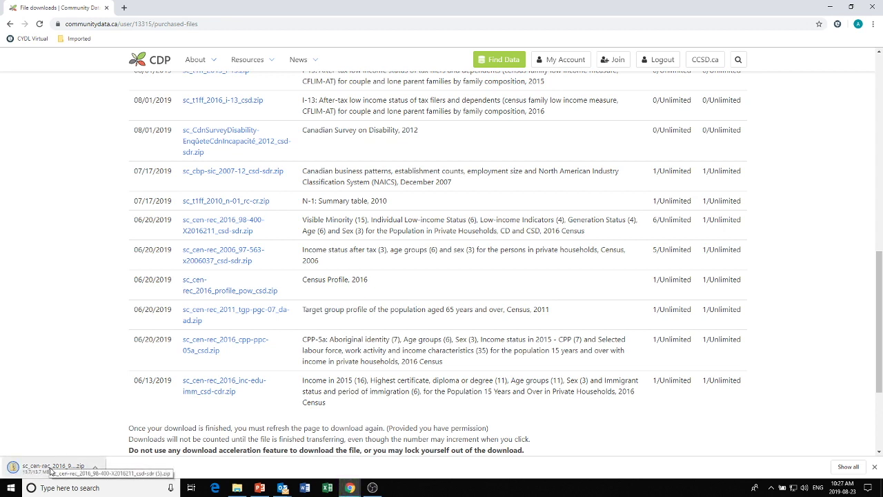
pyautogui.click(50, 468)
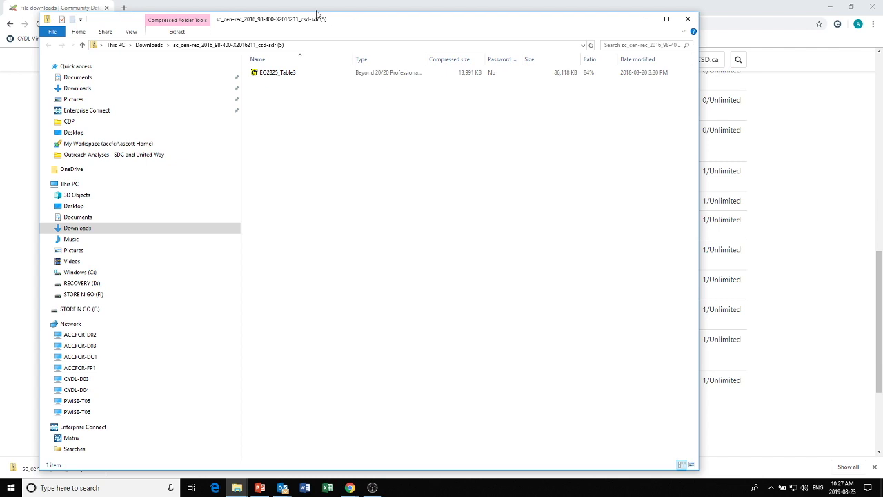
pyautogui.moveTo(407, 27); pyautogui.dragTo(506, 20)
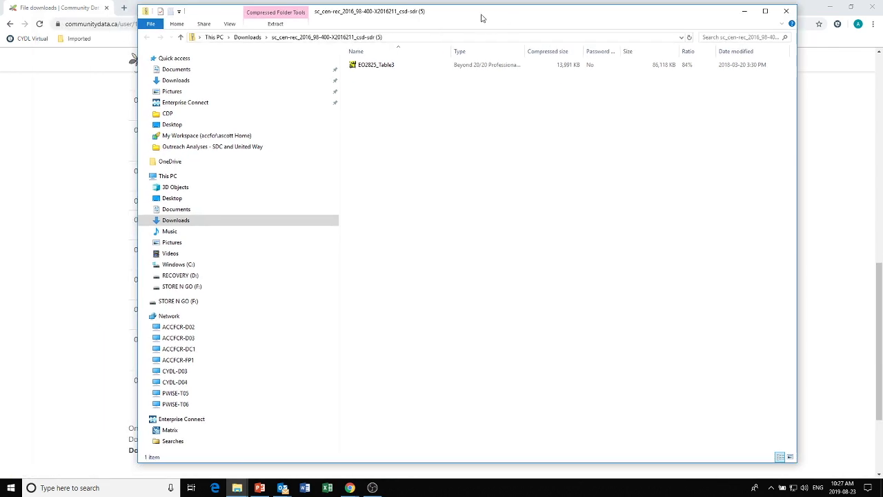
# - Expand the Downloads folder to look over the saved census archives and collapse it again
pyautogui.click(147, 221)
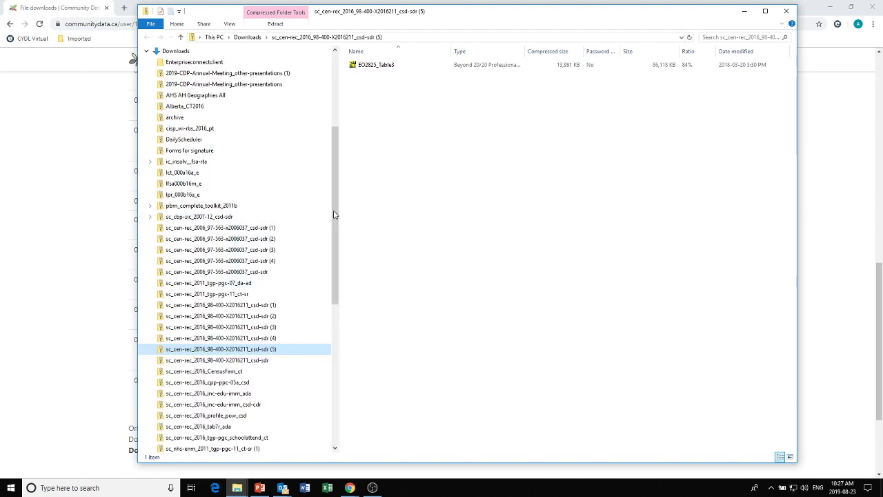
pyautogui.scroll(1, 334, 207)
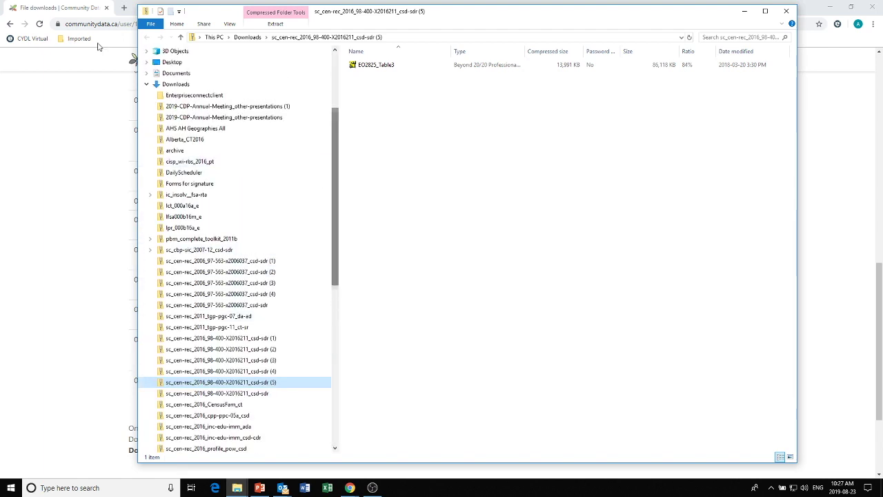
pyautogui.click(147, 84)
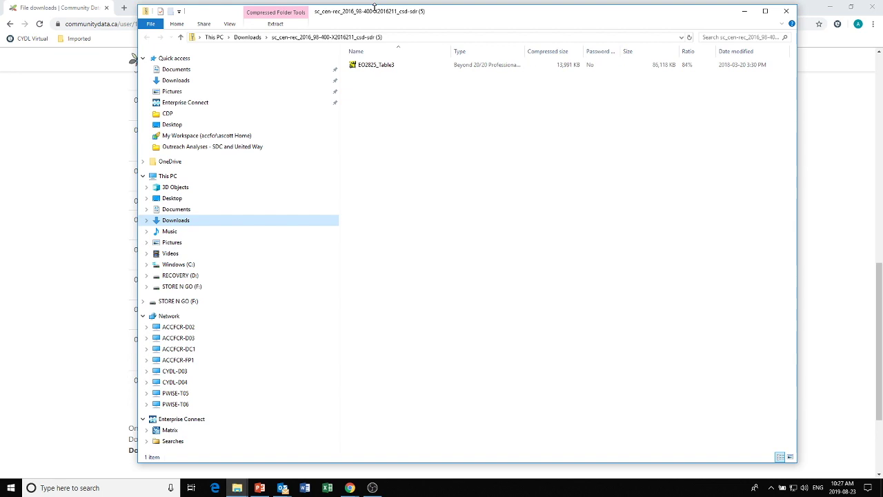
# - Open EO2825_Table3 in Beyond 20/20 Professional Browser and maximize its window
pyautogui.click(376, 65)
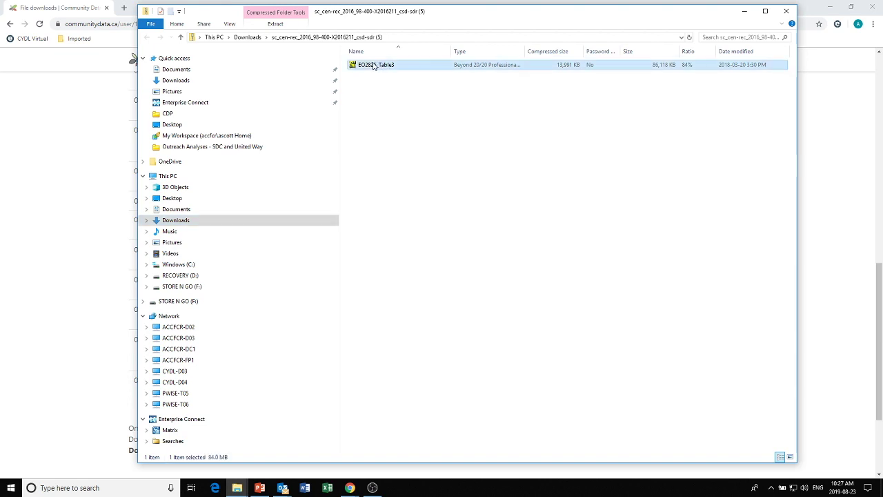
pyautogui.press('Return')
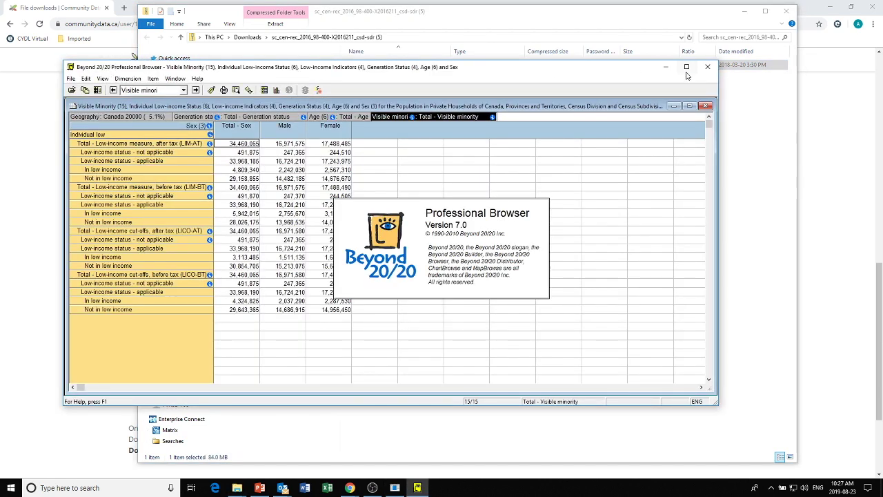
pyautogui.click(686, 68)
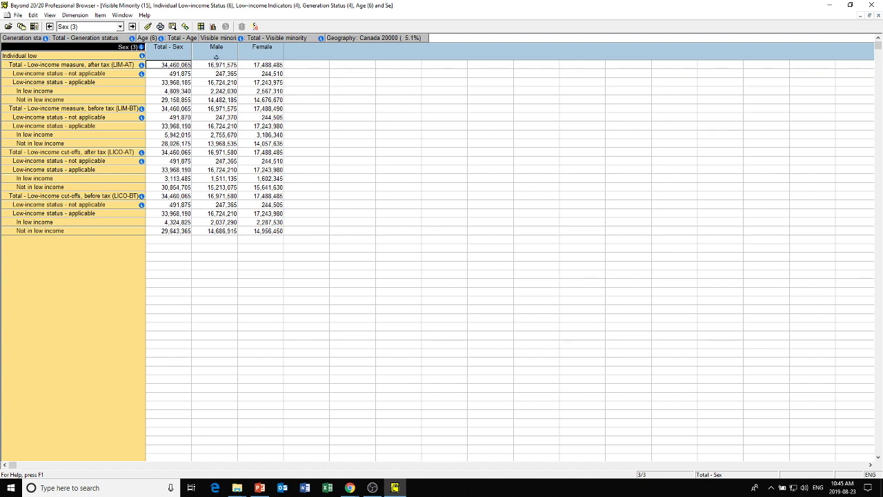
# - Examine the table's Sex columns, its LIM and LICO low-income rows before and after tax, and the generation status dimension
pyautogui.click(218, 46)
pyautogui.click(263, 47)
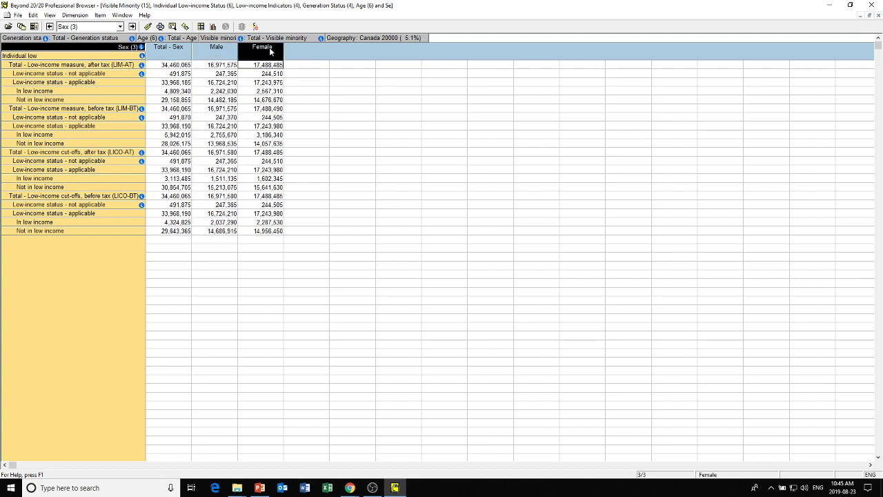
pyautogui.click(164, 47)
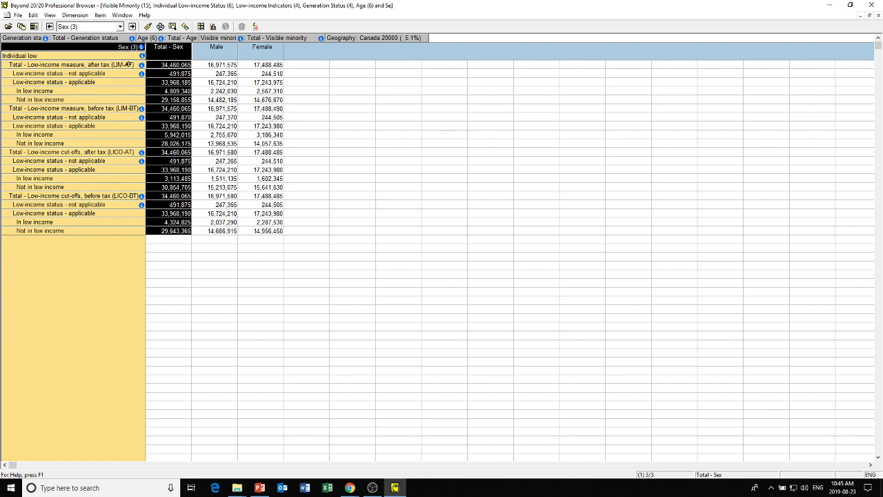
pyautogui.click(86, 64)
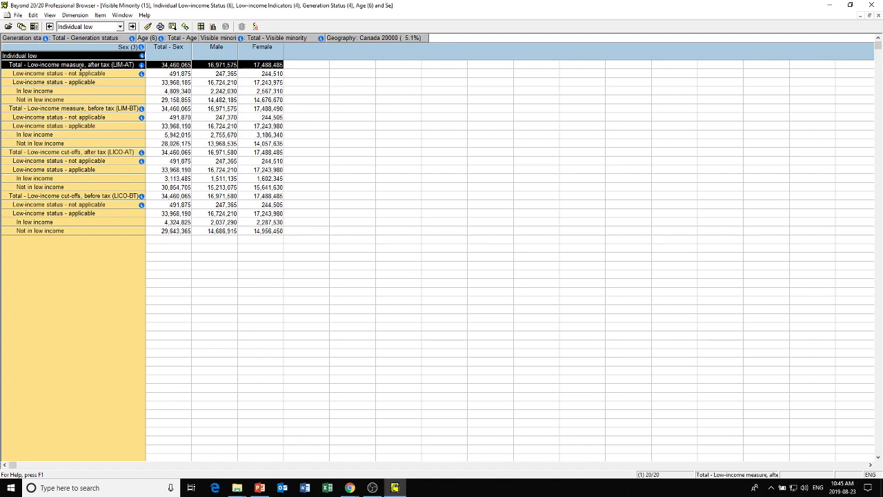
pyautogui.click(57, 109)
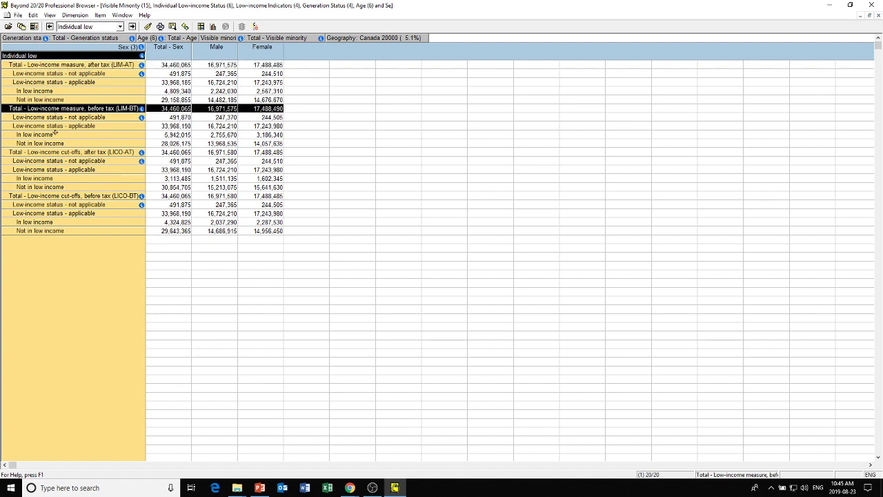
pyautogui.click(63, 153)
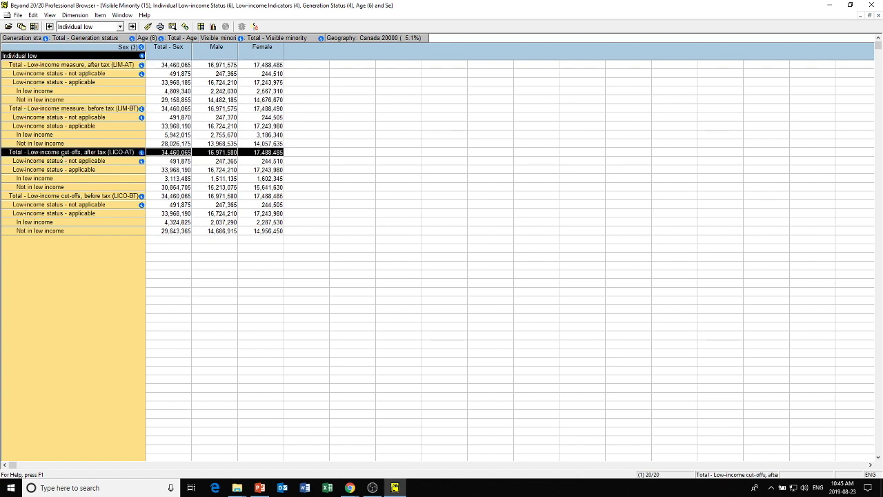
pyautogui.click(61, 195)
pyautogui.click(198, 82)
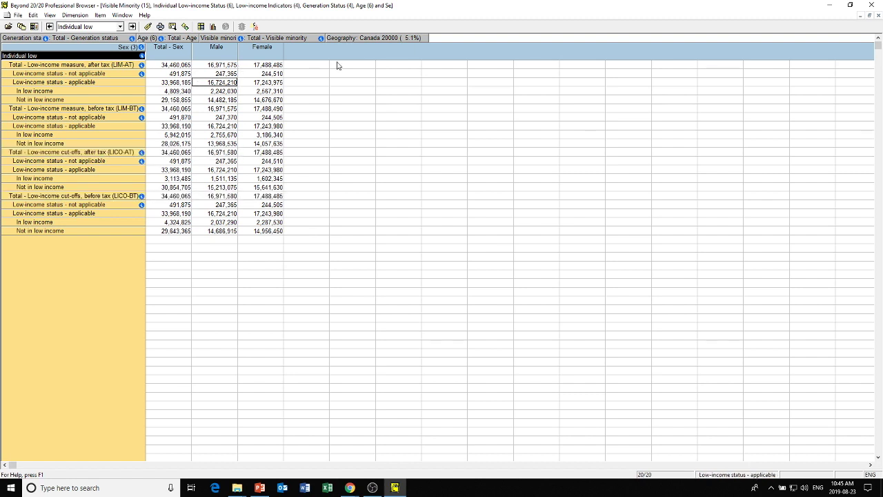
pyautogui.click(154, 59)
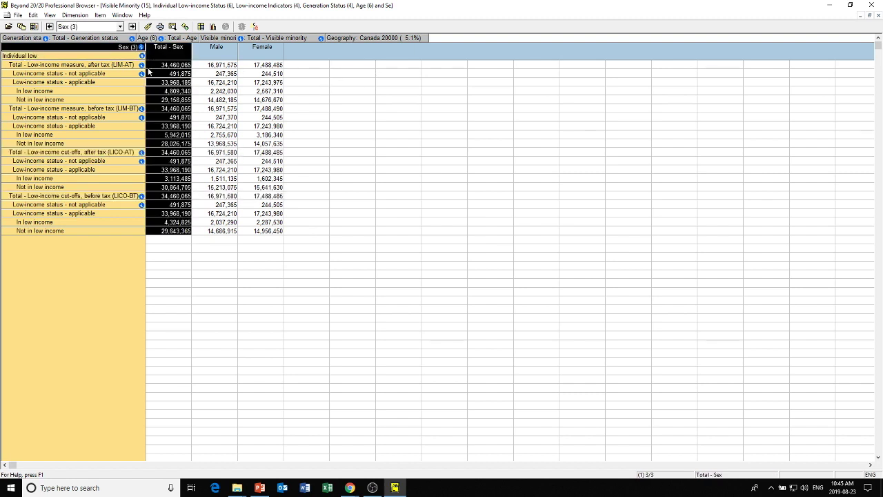
pyautogui.click(149, 67)
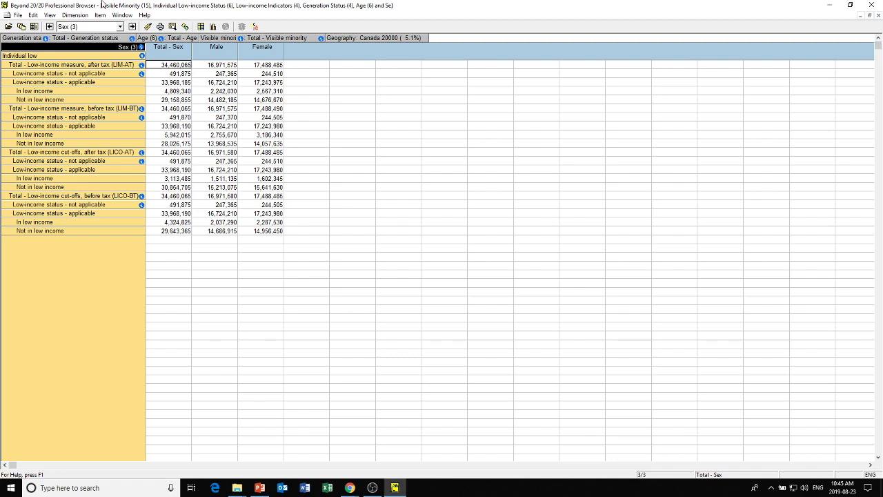
pyautogui.click(84, 40)
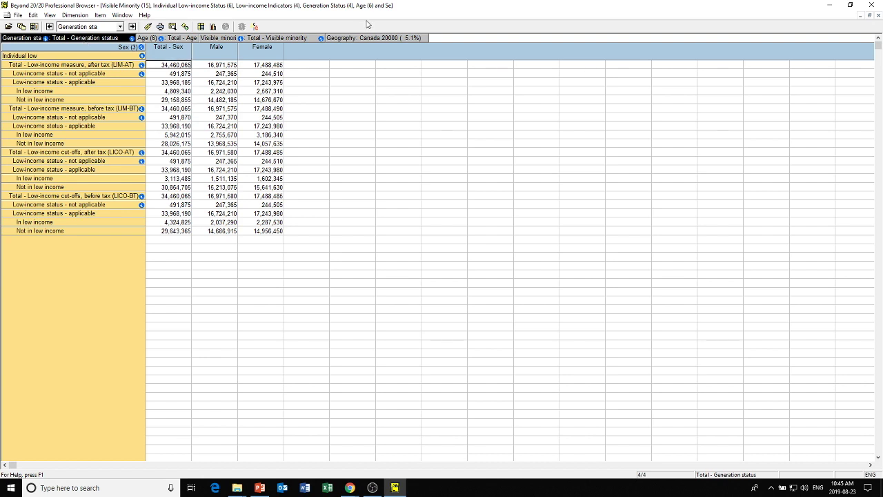
# - Move the Geography dimension onto the rows in place of Individual low and look over the listed geographies
pyautogui.click(355, 38)
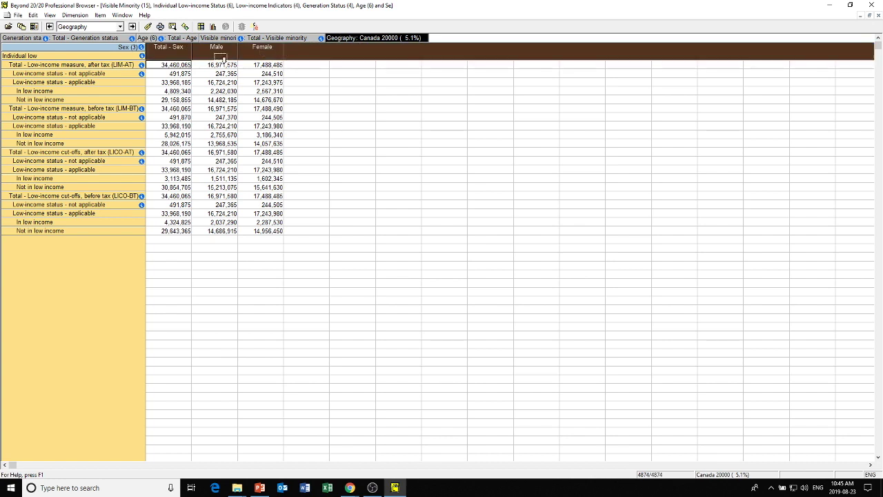
pyautogui.click(79, 55)
pyautogui.moveTo(80, 55); pyautogui.dragTo(80, 55)
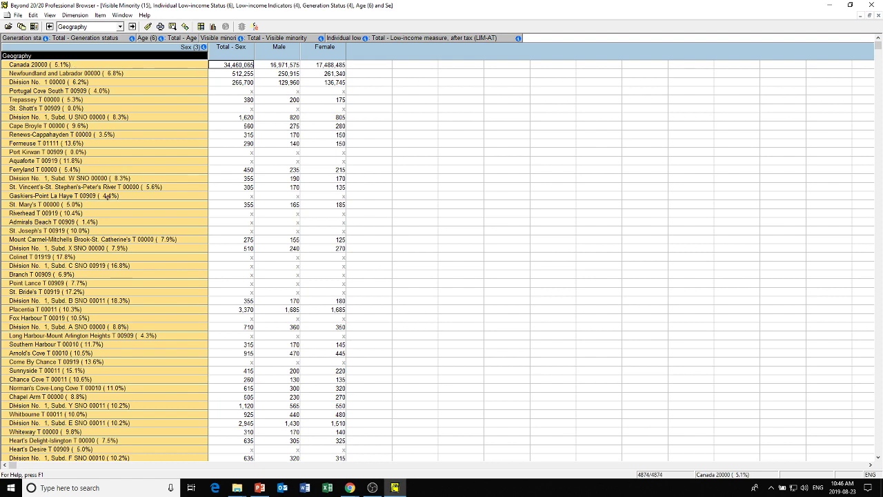
pyautogui.scroll(-3, 767, 310)
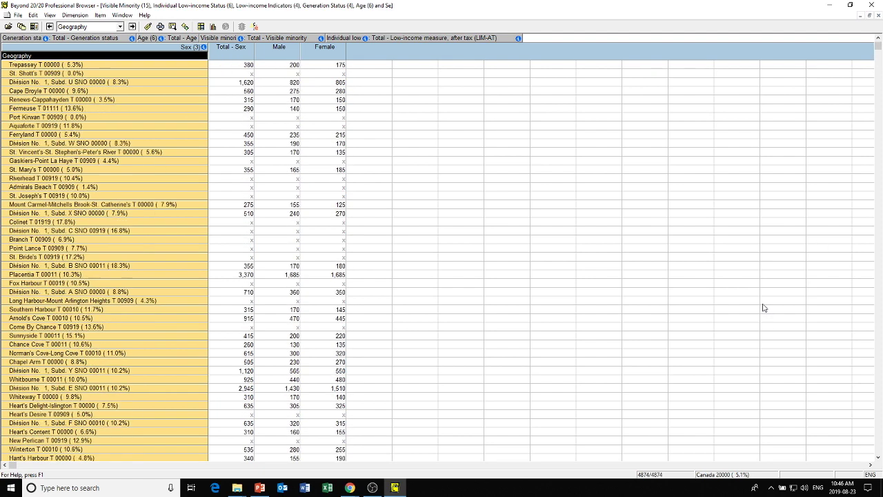
pyautogui.scroll(3, 764, 300)
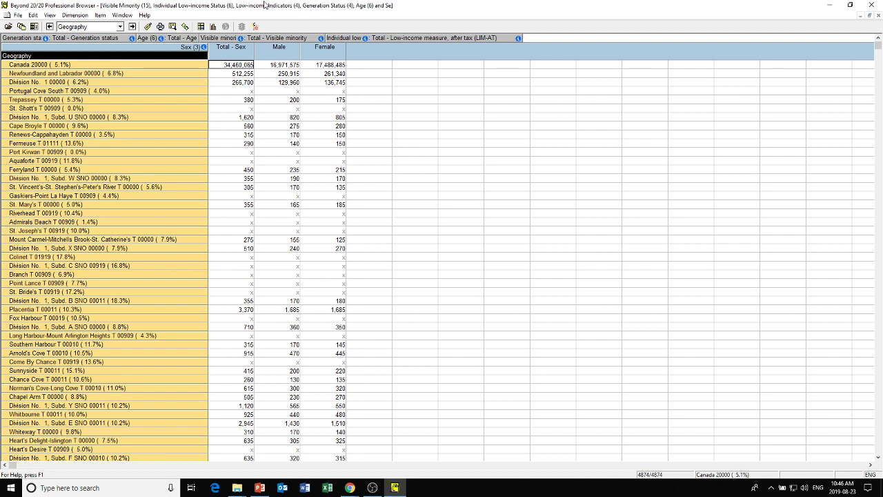
# - Move the Age (6) dimension onto the columns in place of Sex
pyautogui.click(167, 38)
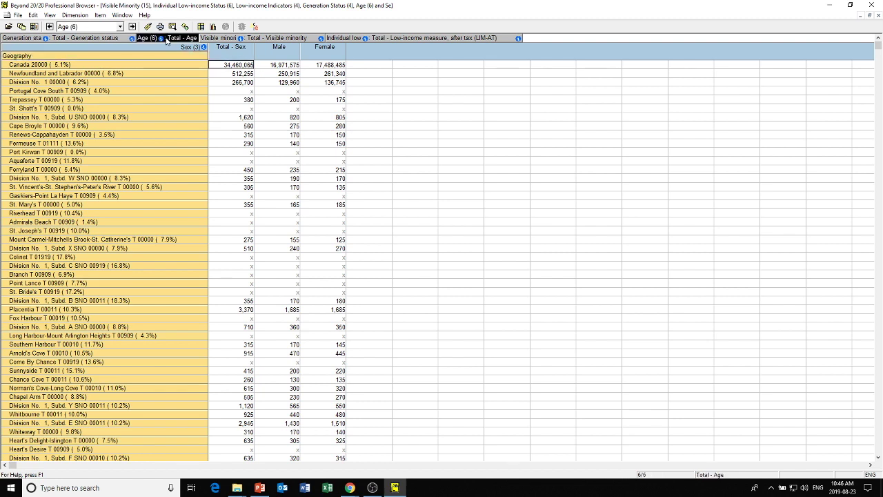
pyautogui.moveTo(166, 40); pyautogui.dragTo(171, 48)
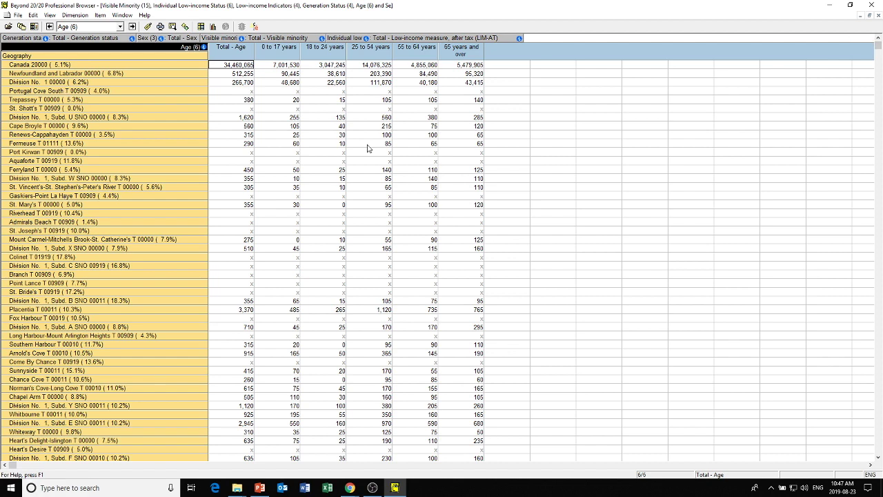
pyautogui.moveTo(873, 44)
pyautogui.mouseDown()
pyautogui.moveTo(879, 449)
pyautogui.moveTo(878, 46)
pyautogui.mouseUp()
# - Search the Geography dimension by the Geo Code Geo field for 4811, reducing the rows to the matches
pyautogui.click(122, 57)
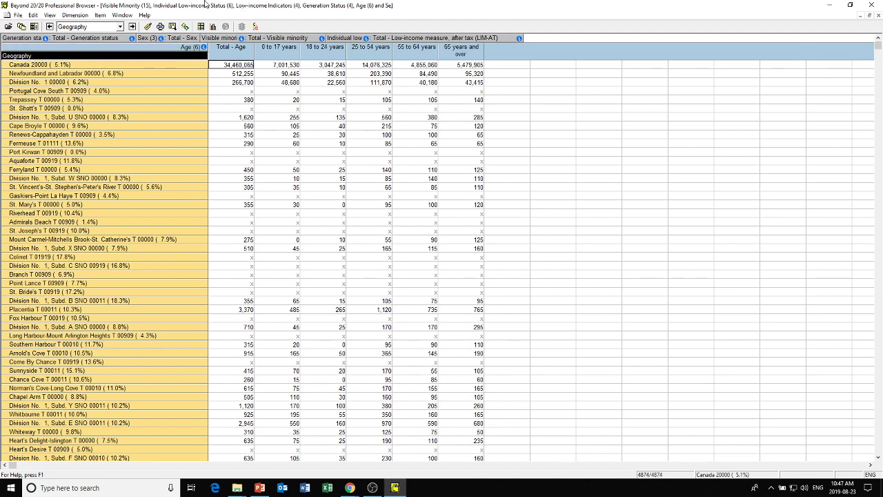
pyautogui.click(173, 27)
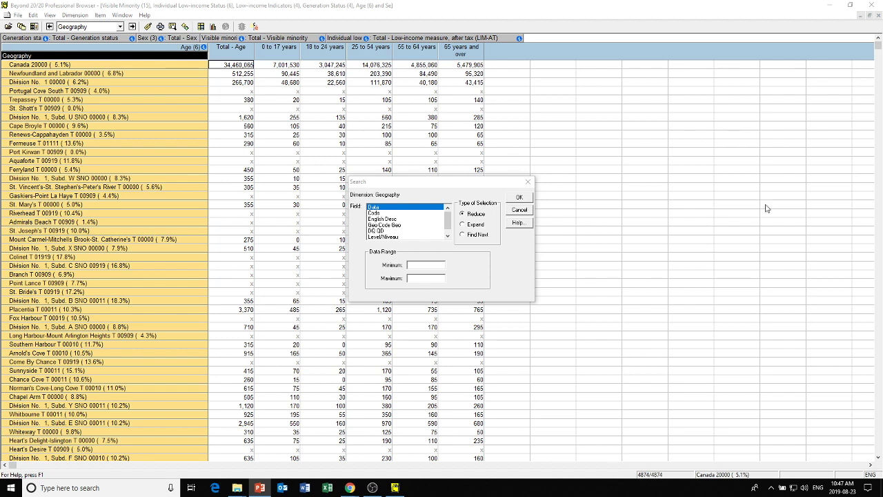
pyautogui.click(391, 224)
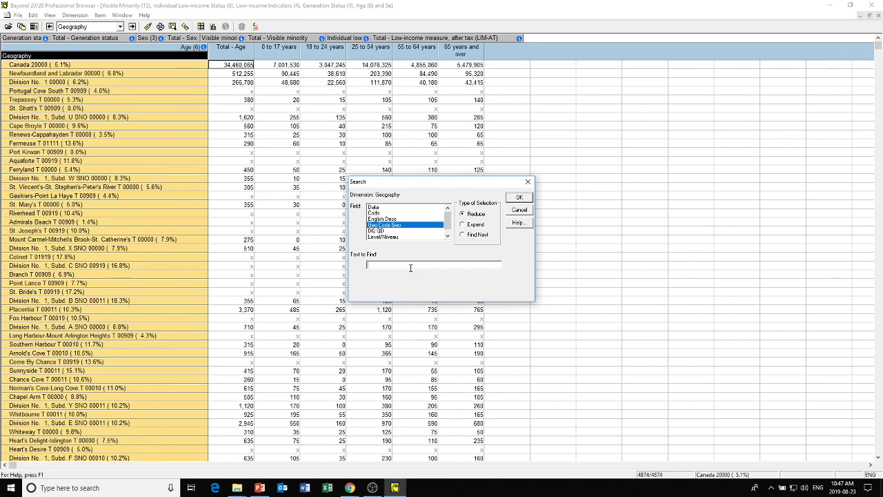
pyautogui.write('4811')
pyautogui.doubleClick(374, 265)
pyautogui.click(374, 265)
pyautogui.click(516, 198)
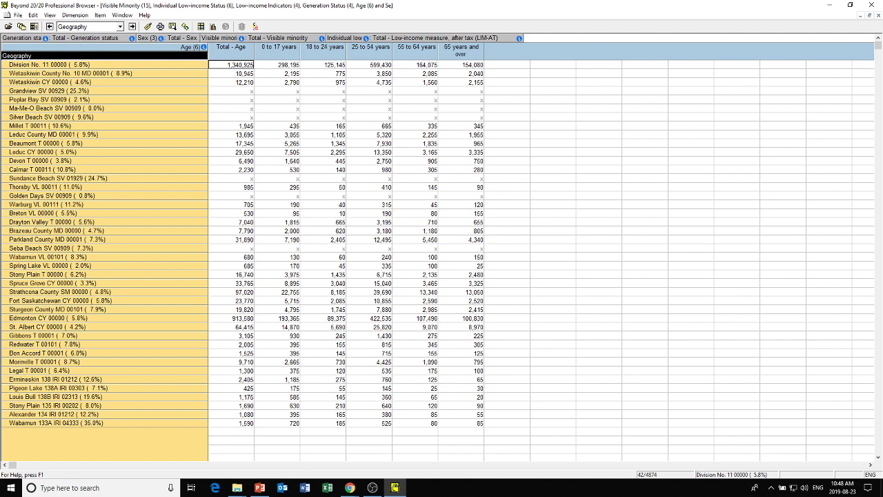
# - Select the Division No. 11 row in the reduced Geography list
pyautogui.hotkey('alt', 'Tab')
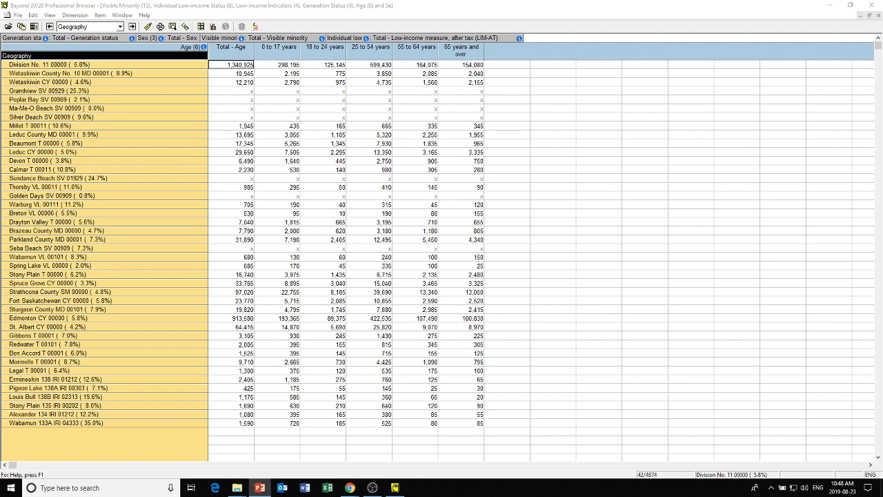
pyautogui.click(158, 65)
pyautogui.click(161, 64)
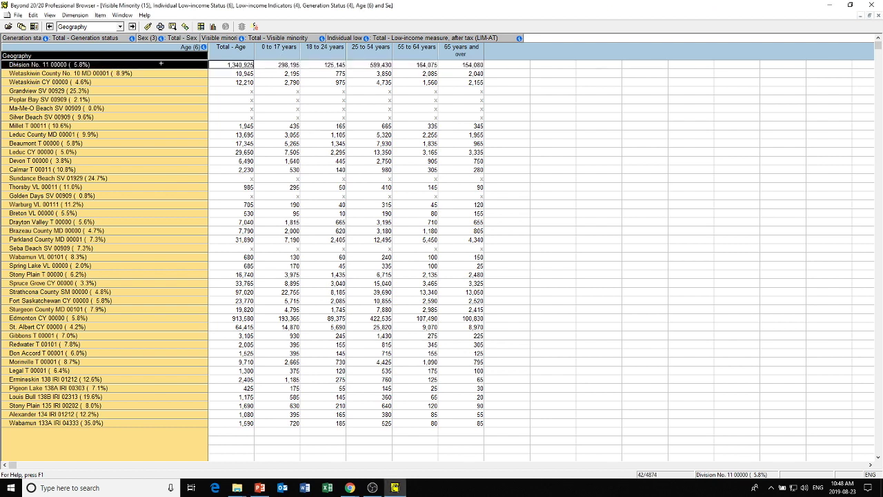
# - Search the Geography dimension by the Geo Code Geo field for 4811, using Expand as the type of selection
pyautogui.click(161, 64)
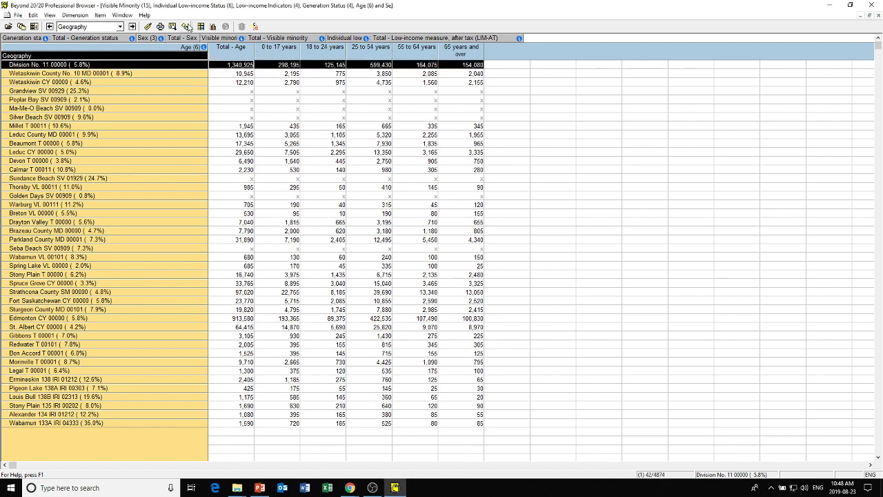
pyautogui.click(173, 26)
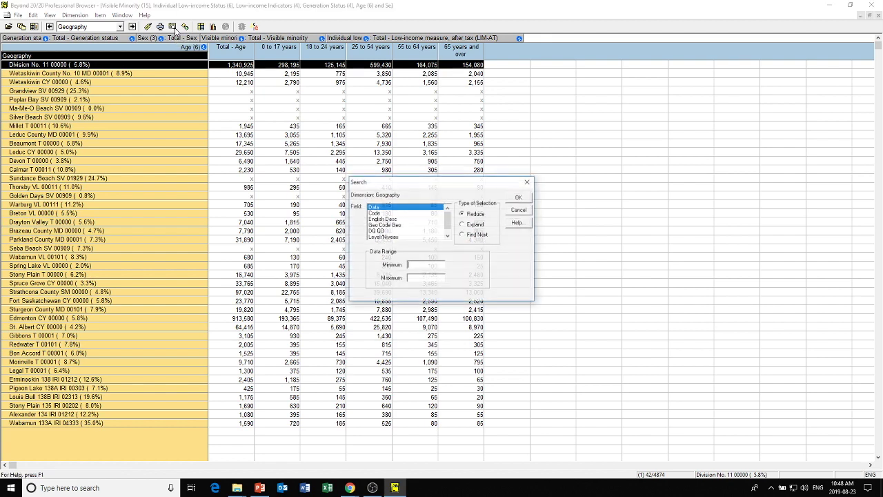
pyautogui.click(390, 225)
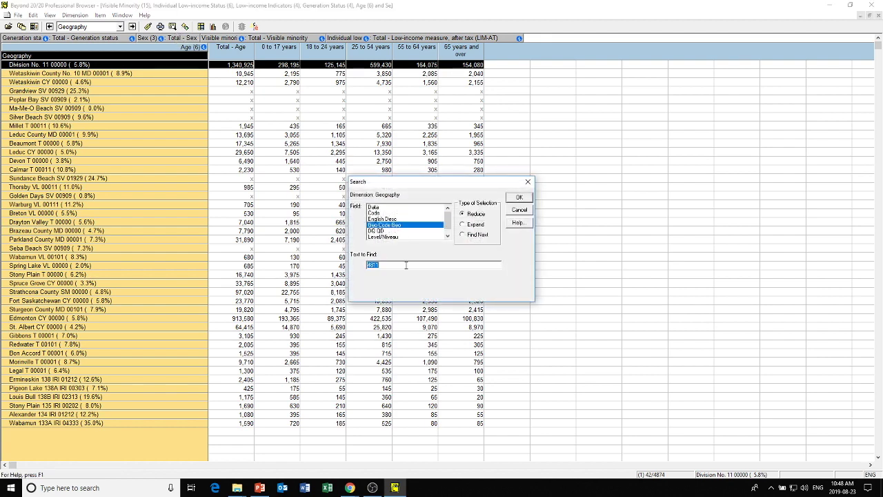
pyautogui.click(474, 217)
pyautogui.click(473, 225)
pyautogui.click(514, 198)
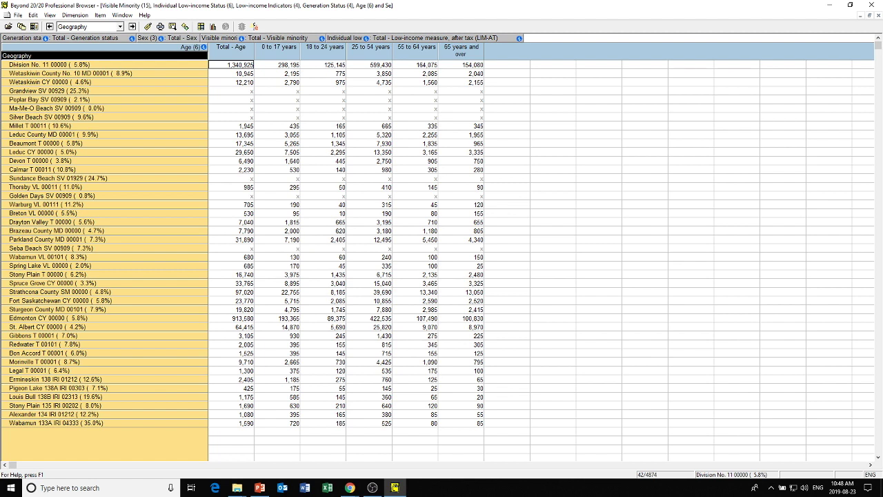
pyautogui.hotkey('alt', 'Tab')
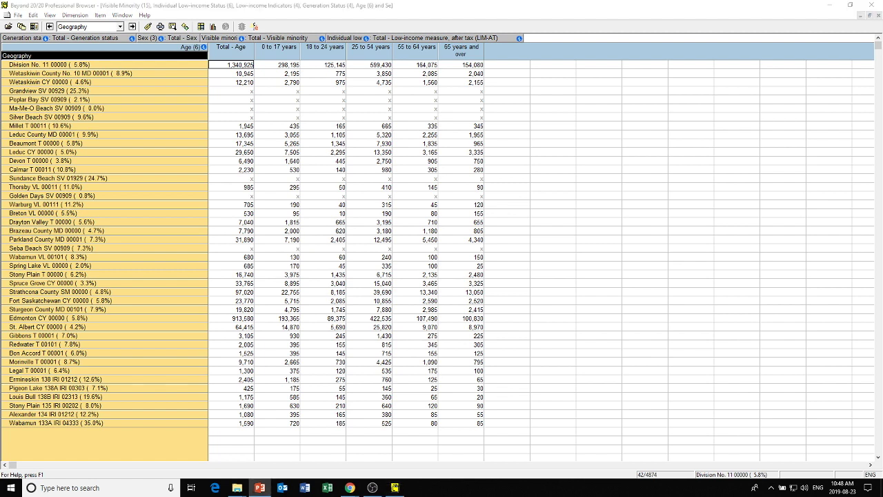
pyautogui.hotkey('alt', 'Tab')
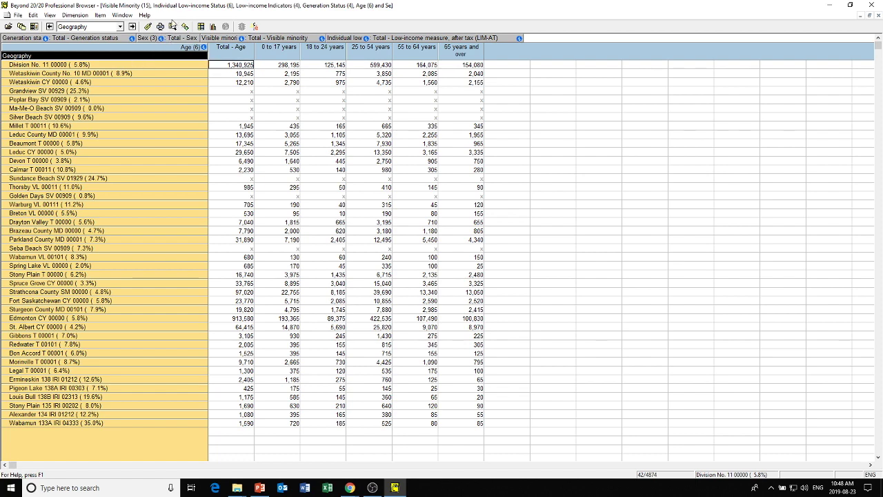
pyautogui.click(173, 26)
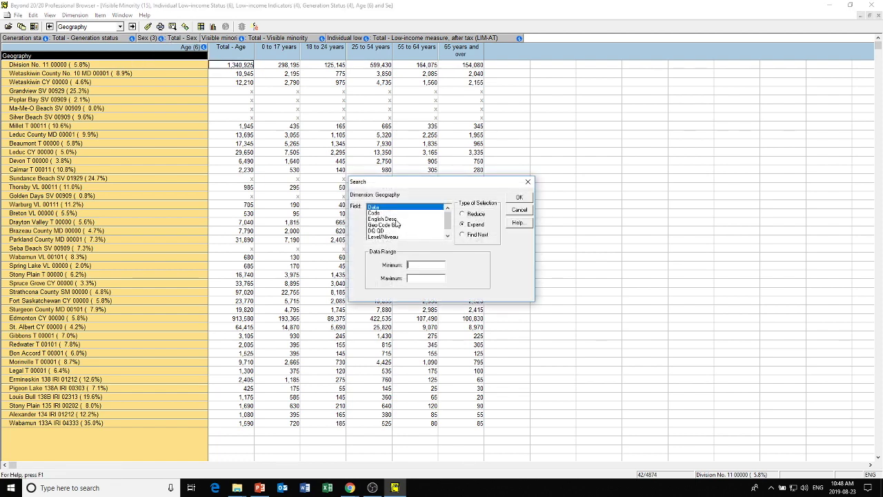
pyautogui.click(391, 218)
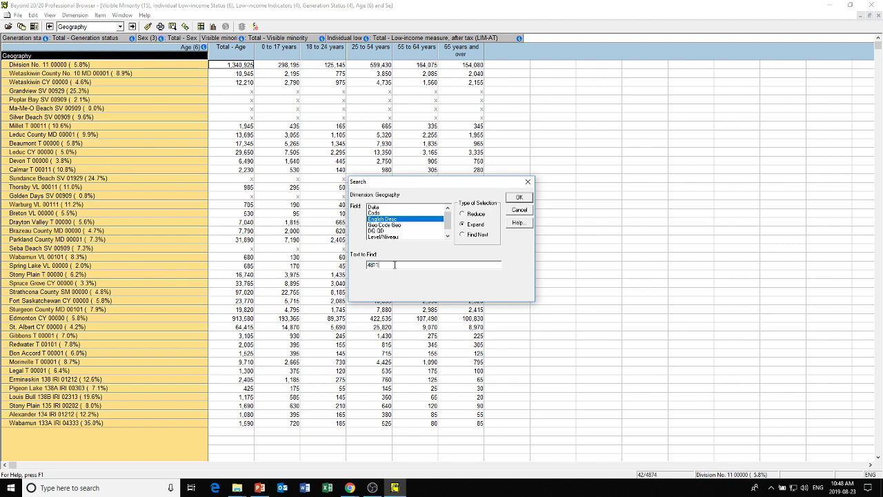
pyautogui.write('Leduc')
pyautogui.click(528, 182)
# - Compare the Leduc CY and Leduc County MD rows in the Geography list
pyautogui.click(25, 153)
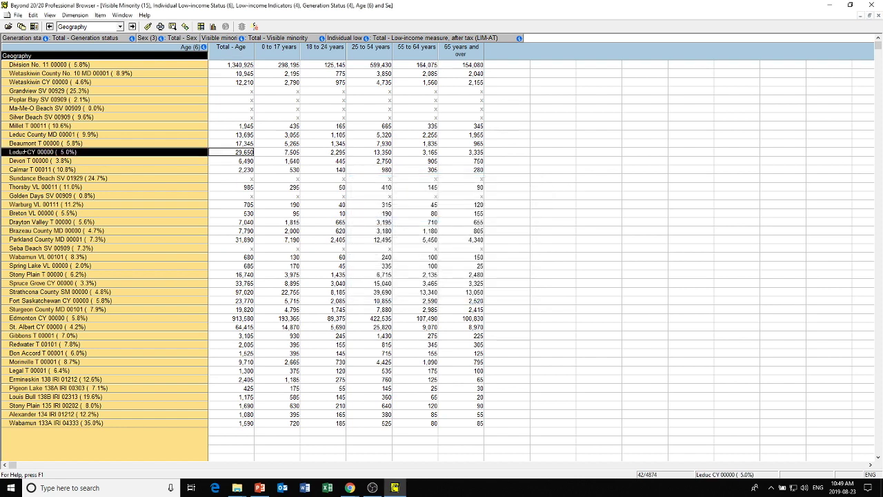
pyautogui.click(36, 133)
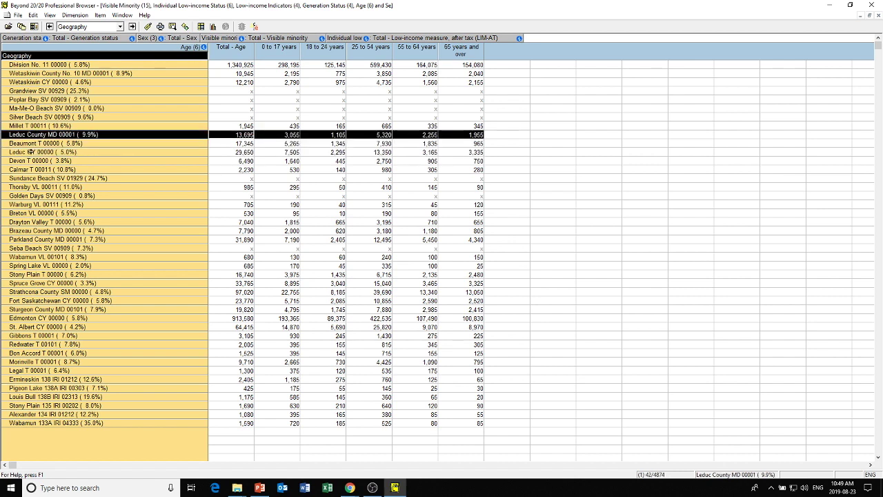
pyautogui.click(31, 153)
pyautogui.click(60, 133)
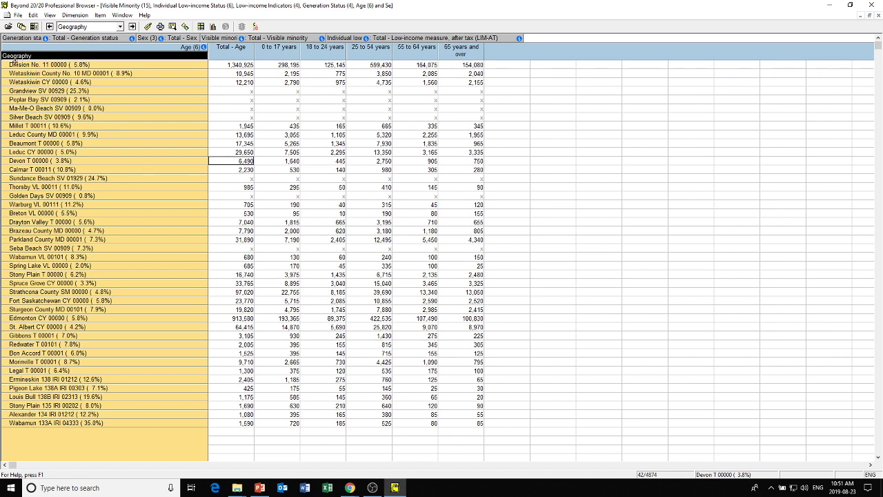
# - Select the Geography rows Division No. 11, Leduc County MD, Leduc CY, Parkland County MD, Stony Plain T, Strathcona County SM and Spruce Grove CY
pyautogui.click(12, 64)
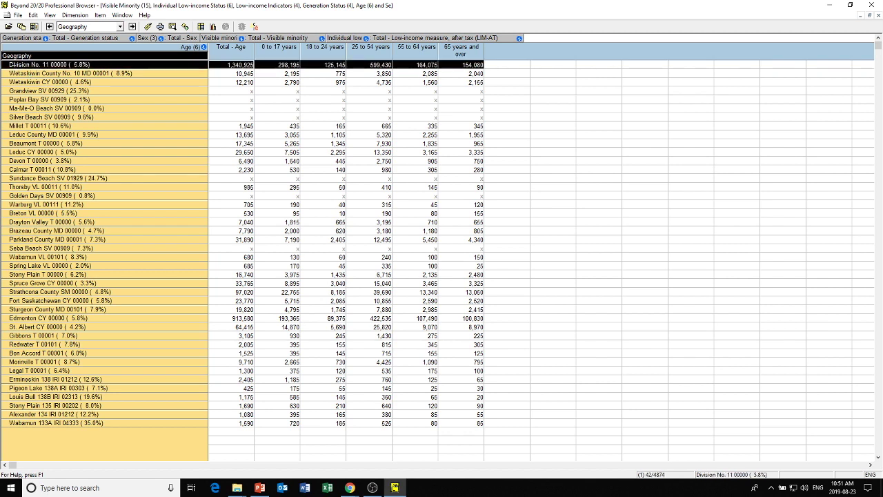
pyautogui.keyDown('ctrl'); pyautogui.click(34, 136); pyautogui.keyUp('ctrl')
pyautogui.keyDown('ctrl'); pyautogui.click(27, 153); pyautogui.keyUp('ctrl')
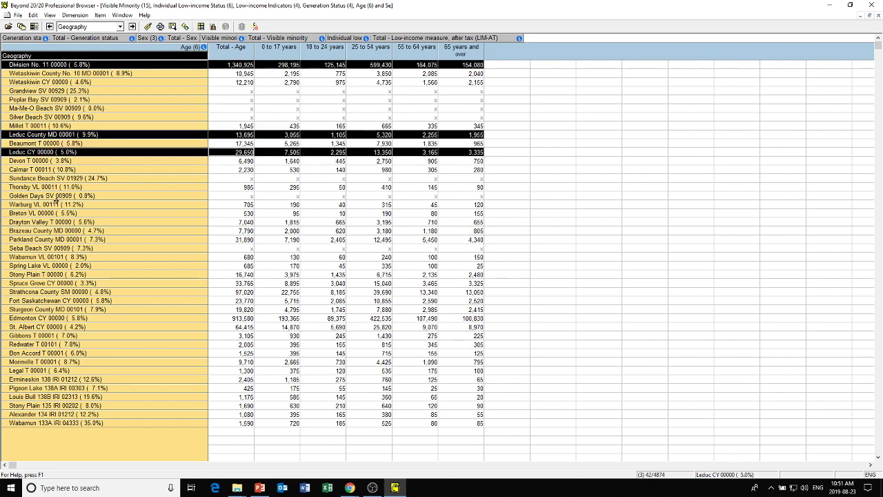
pyautogui.keyDown('ctrl'); pyautogui.click(33, 239); pyautogui.keyUp('ctrl')
pyautogui.keyDown('ctrl'); pyautogui.click(24, 274); pyautogui.keyUp('ctrl')
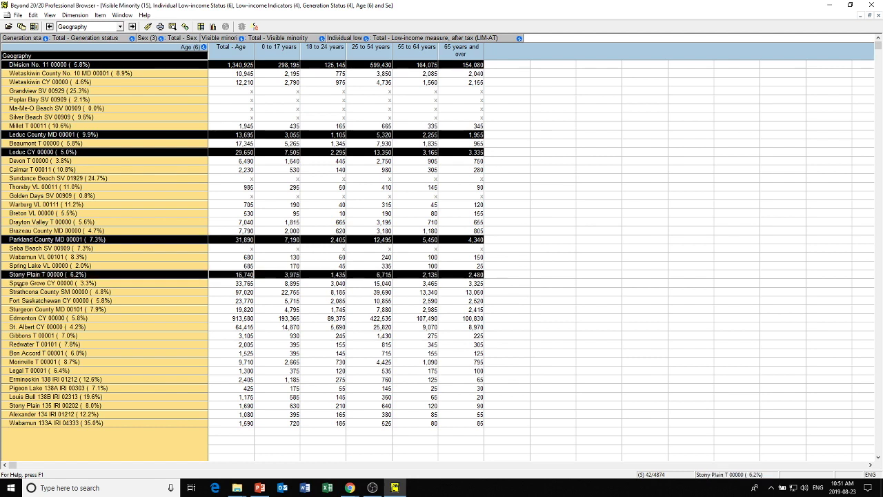
pyautogui.keyDown('ctrl'); pyautogui.click(21, 289); pyautogui.keyUp('ctrl')
pyautogui.keyDown('ctrl'); pyautogui.click(21, 283); pyautogui.keyUp('ctrl')
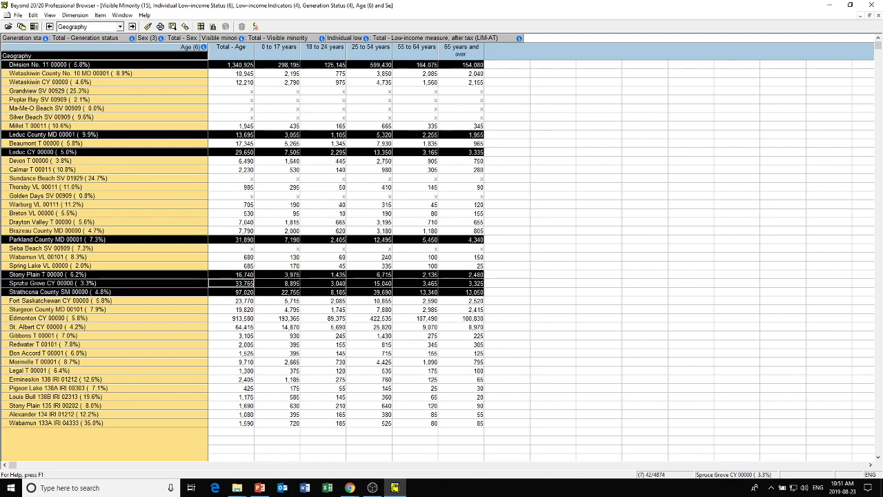
# - Add Fort Saskatchewan, Sturgeon County, Edmonton, St. Albert, Morinville and Stony Plain 135 to the selection and show only the selected rows
pyautogui.keyDown('ctrl'); pyautogui.click(20, 301); pyautogui.keyUp('ctrl')
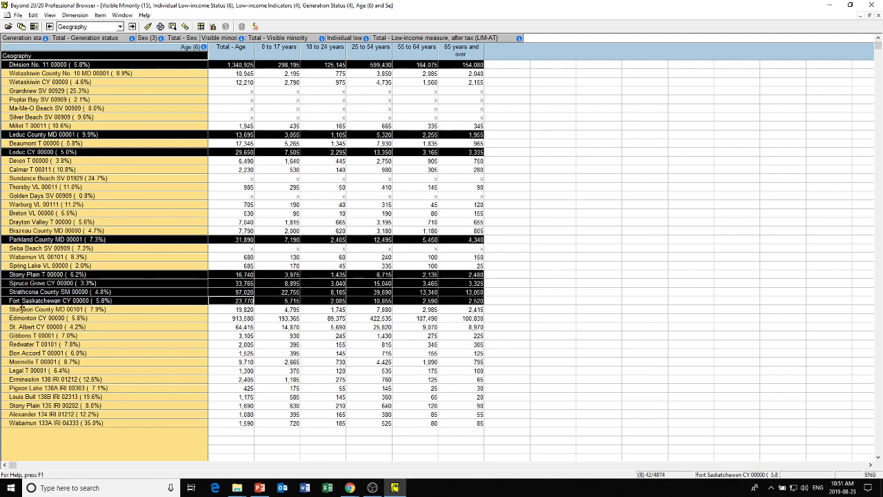
pyautogui.keyDown('ctrl'); pyautogui.click(20, 309); pyautogui.keyUp('ctrl')
pyautogui.keyDown('ctrl'); pyautogui.click(23, 318); pyautogui.keyUp('ctrl')
pyautogui.keyDown('ctrl'); pyautogui.click(26, 328); pyautogui.keyUp('ctrl')
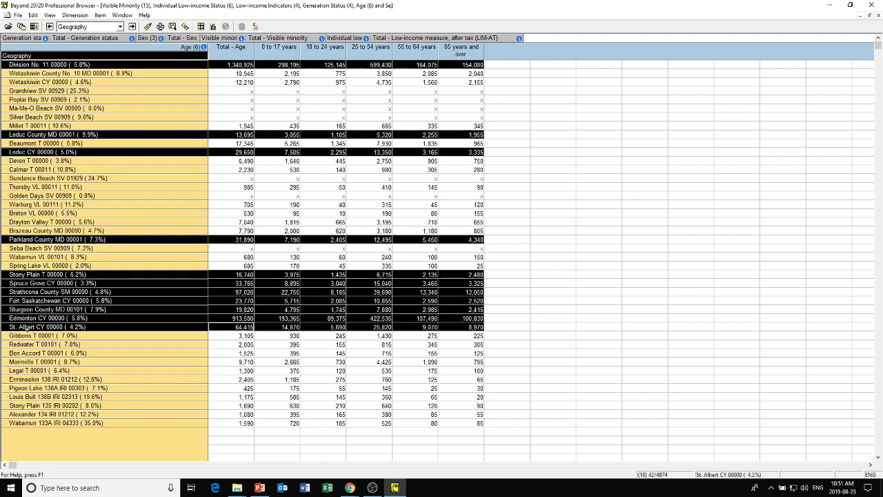
pyautogui.keyDown('ctrl'); pyautogui.click(30, 362); pyautogui.keyUp('ctrl')
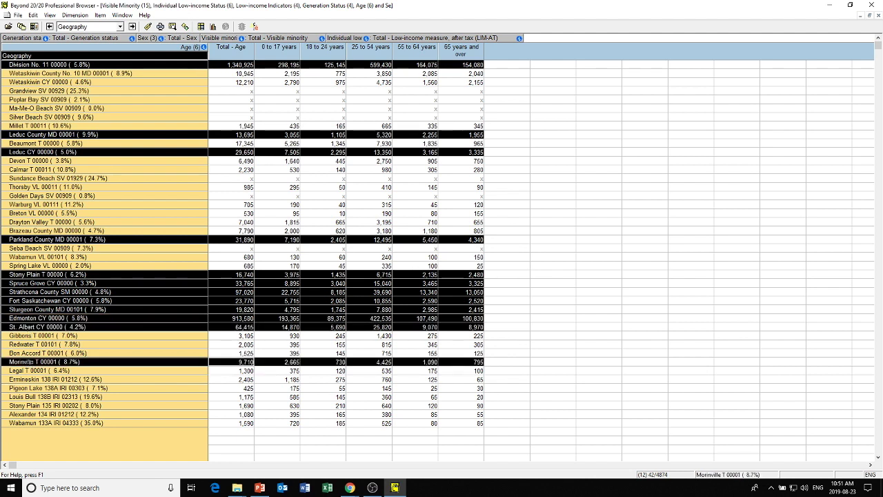
pyautogui.keyDown('ctrl'); pyautogui.click(24, 405); pyautogui.keyUp('ctrl')
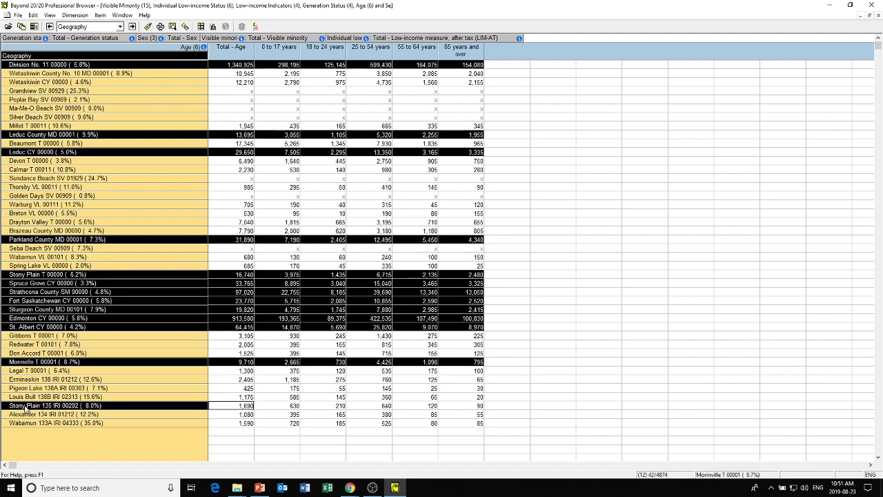
pyautogui.scroll(-1, 145, 300)
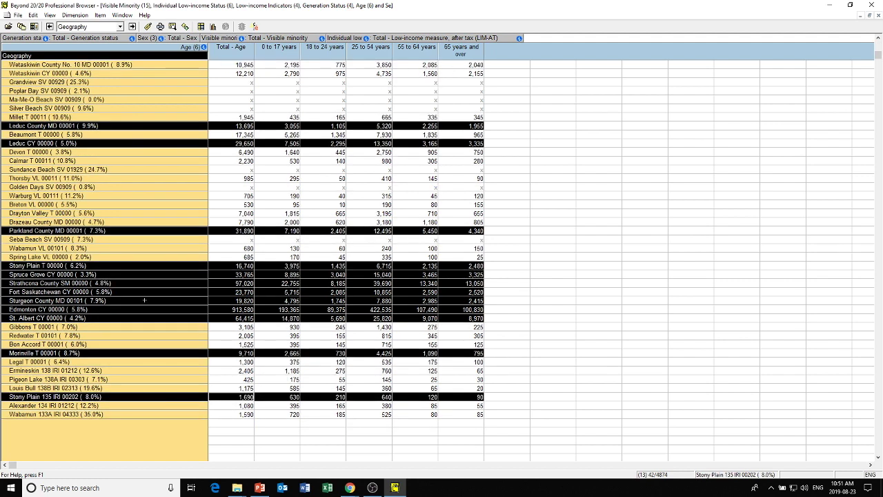
pyautogui.rightClick(63, 233)
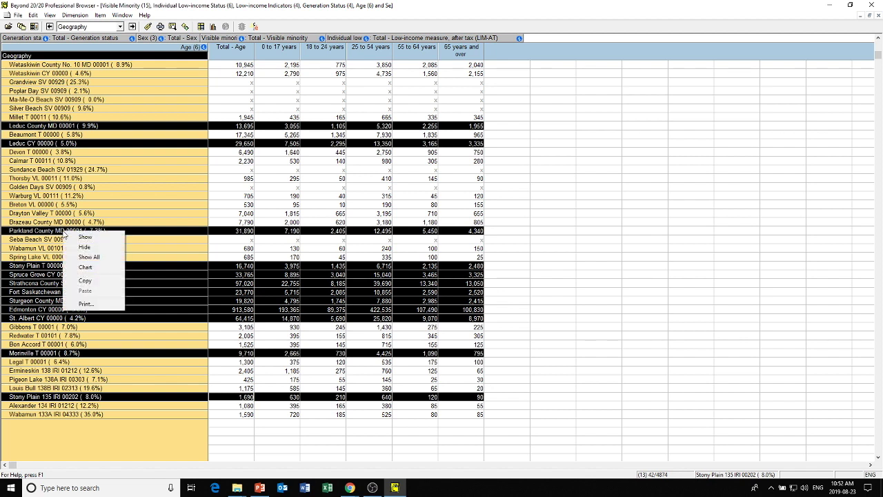
pyautogui.click(86, 237)
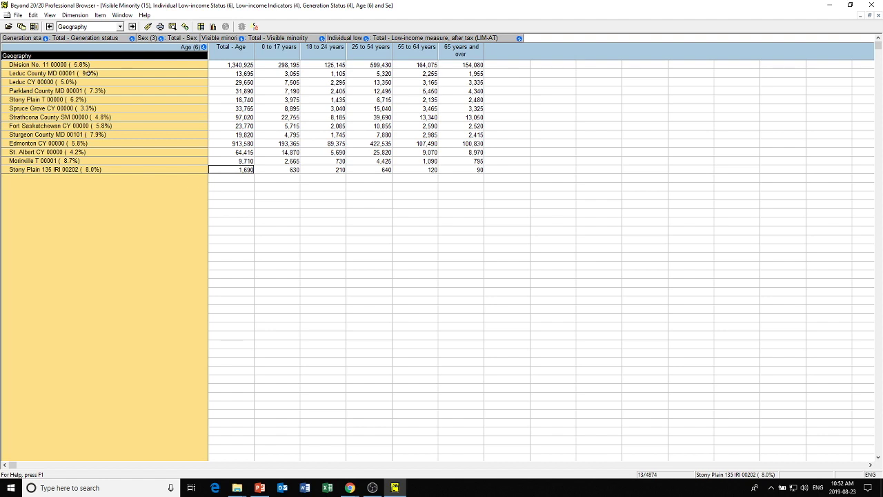
# - Select the Division No. 11 row and show only that item in the Geography dimension
pyautogui.click(101, 15)
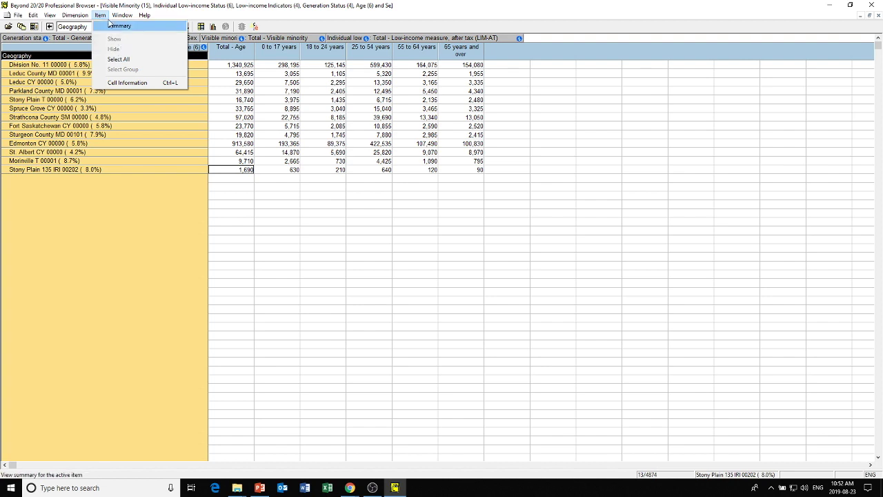
pyautogui.click(46, 44)
pyautogui.click(3, 63)
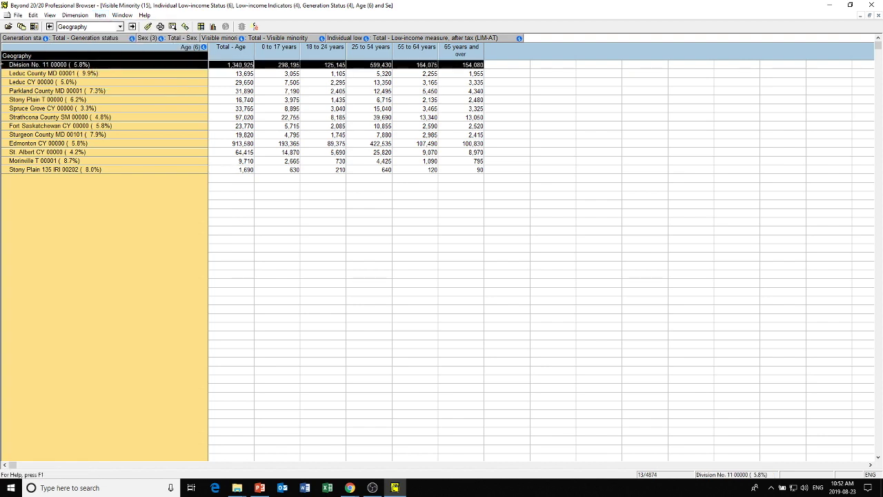
pyautogui.click(101, 15)
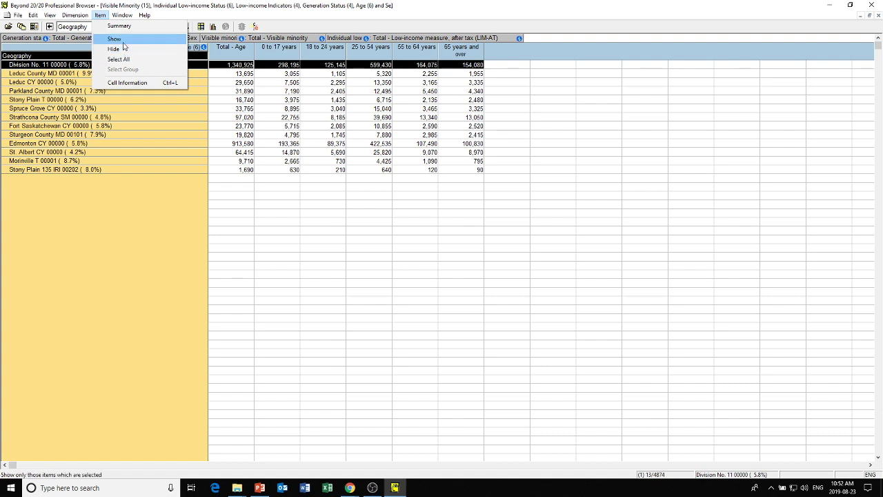
pyautogui.click(125, 39)
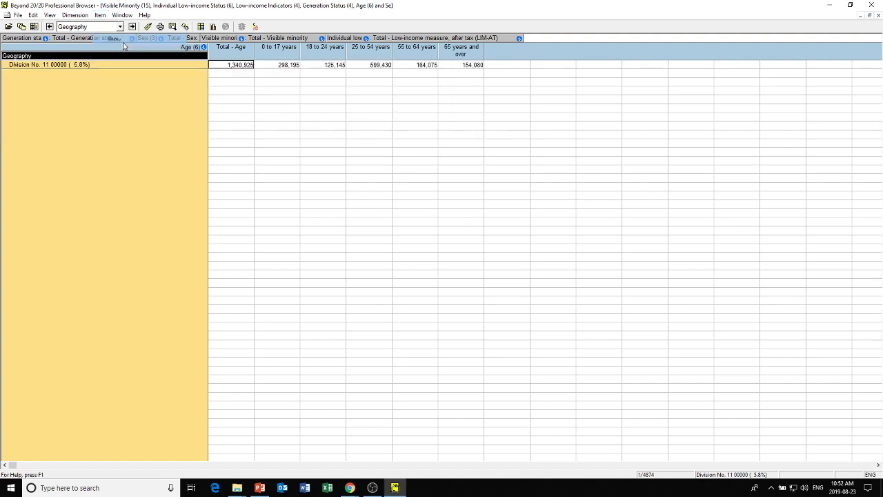
# - Bring back the full set of 4811 geographies with an Expand search on the Geo Code Geo field
pyautogui.click(25, 63)
pyautogui.click(101, 16)
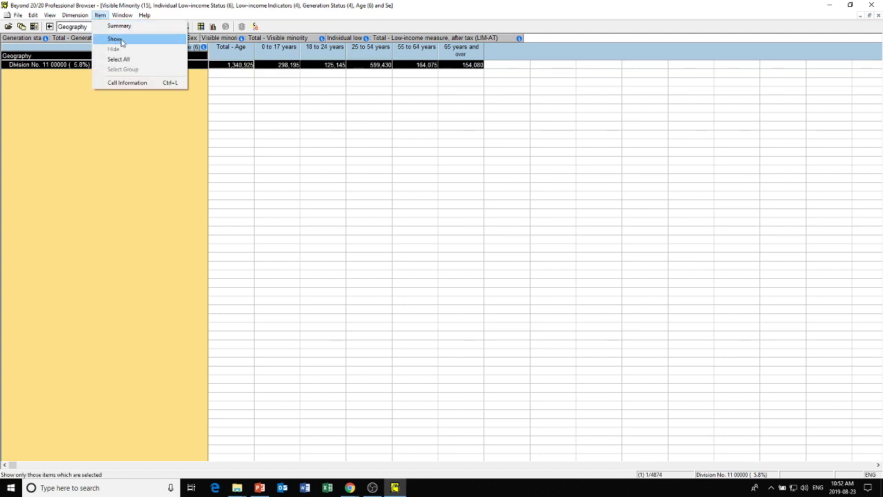
pyautogui.click(118, 60)
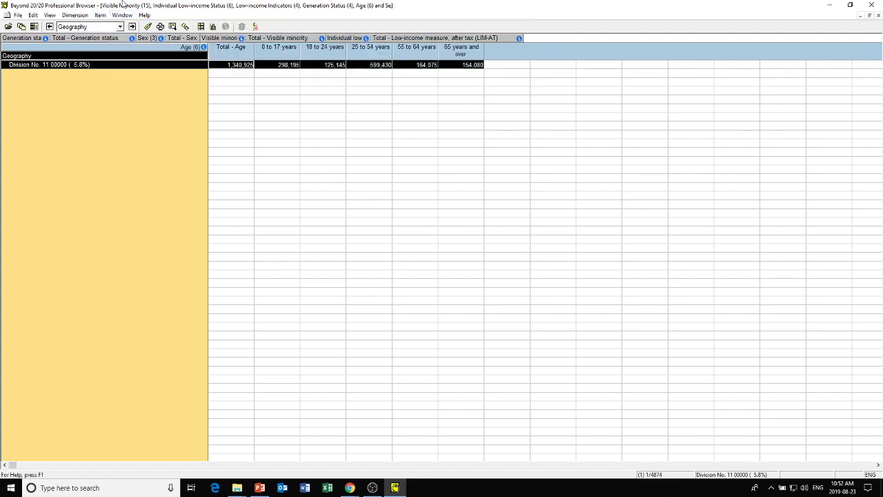
pyautogui.click(160, 26)
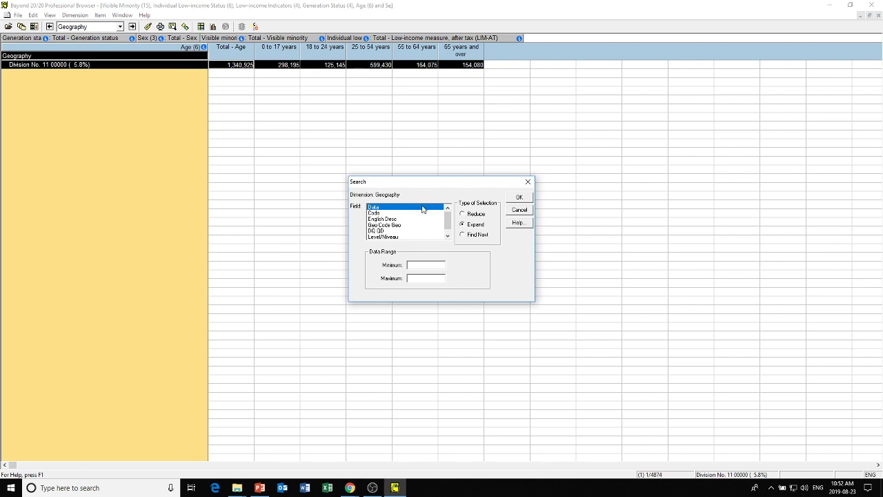
pyautogui.click(398, 226)
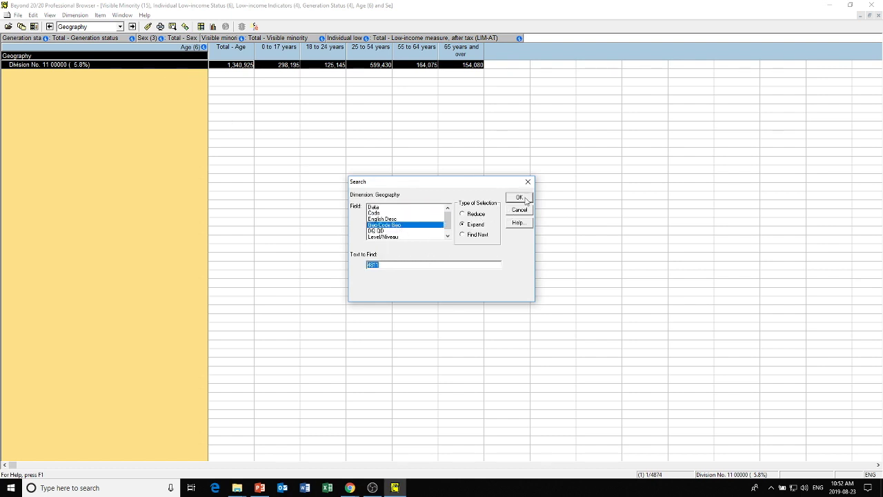
pyautogui.click(526, 199)
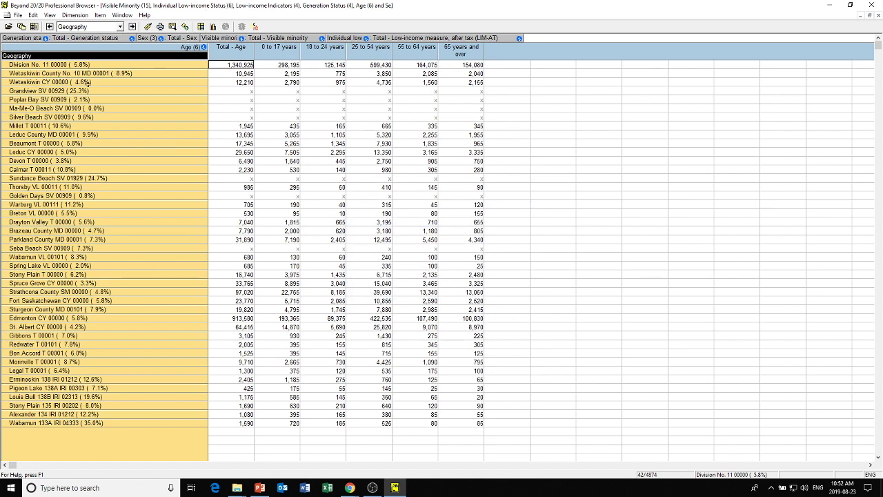
# - Select the geographies Division No. 11, Leduc County MD, Leduc CY, Parkland County MD, Stony Plain T, Spruce Grove CY, Strathcona County SM and Fort Saskatchewan CY
pyautogui.click(13, 64)
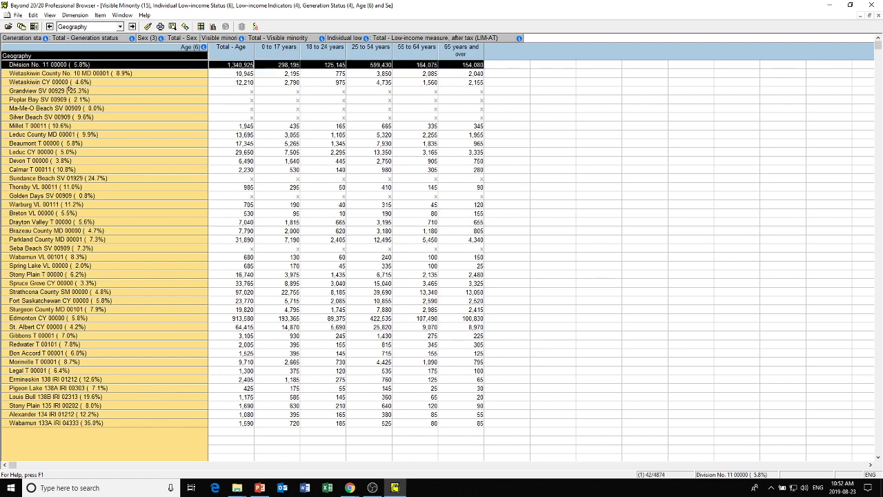
pyautogui.keyDown('ctrl'); pyautogui.click(34, 135); pyautogui.keyUp('ctrl')
pyautogui.keyDown('ctrl'); pyautogui.click(21, 153); pyautogui.keyUp('ctrl')
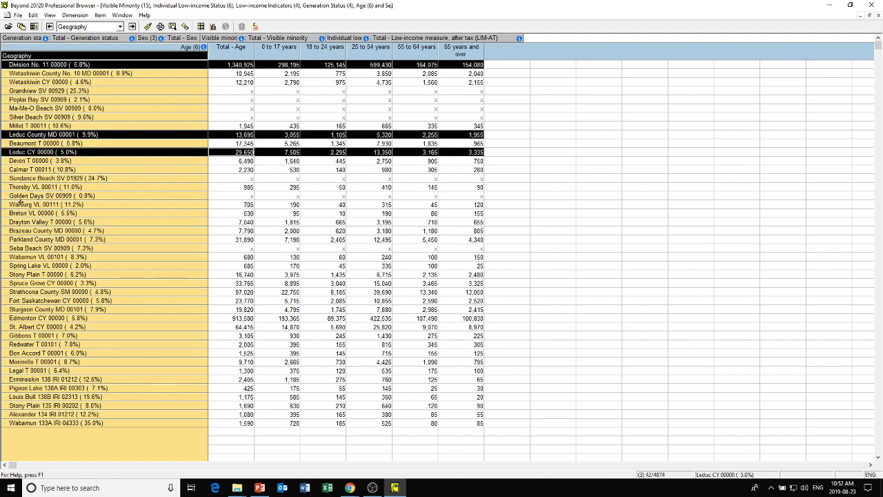
pyautogui.keyDown('ctrl'); pyautogui.click(37, 240); pyautogui.keyUp('ctrl')
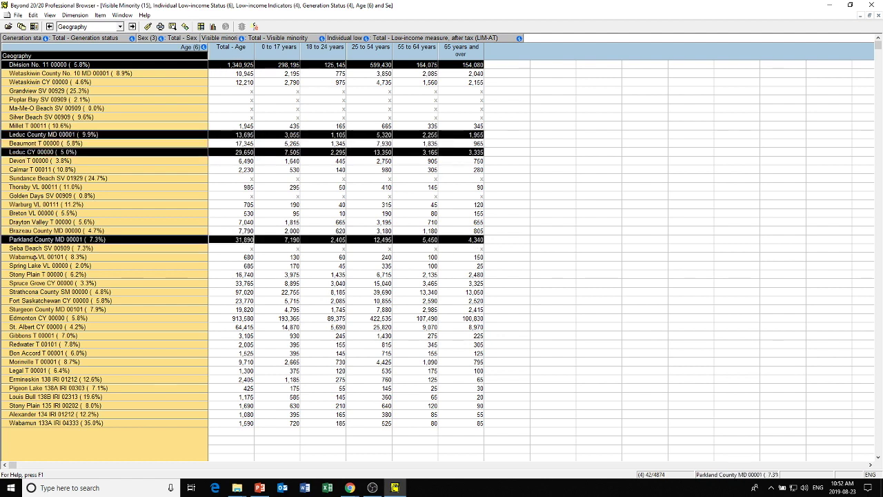
pyautogui.keyDown('ctrl'); pyautogui.click(35, 274); pyautogui.keyUp('ctrl')
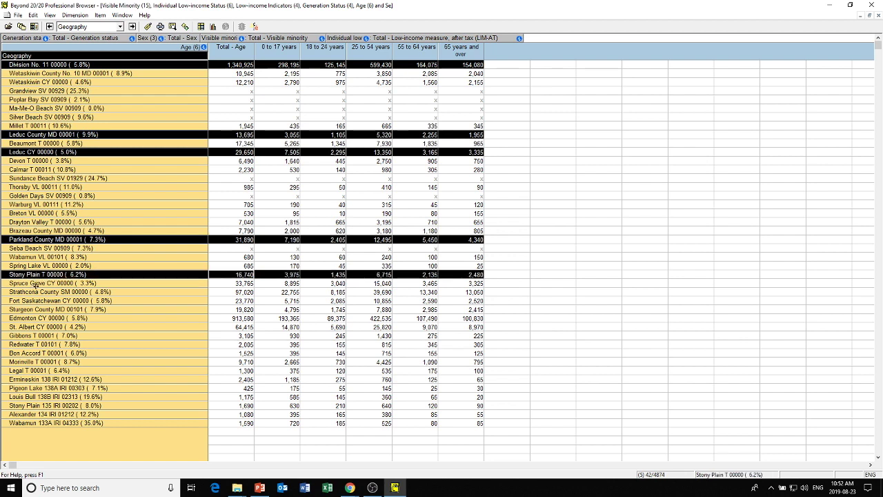
pyautogui.keyDown('ctrl'); pyautogui.click(35, 283); pyautogui.keyUp('ctrl')
pyautogui.keyDown('ctrl'); pyautogui.click(32, 292); pyautogui.keyUp('ctrl')
pyautogui.keyDown('ctrl'); pyautogui.click(32, 301); pyautogui.keyUp('ctrl')
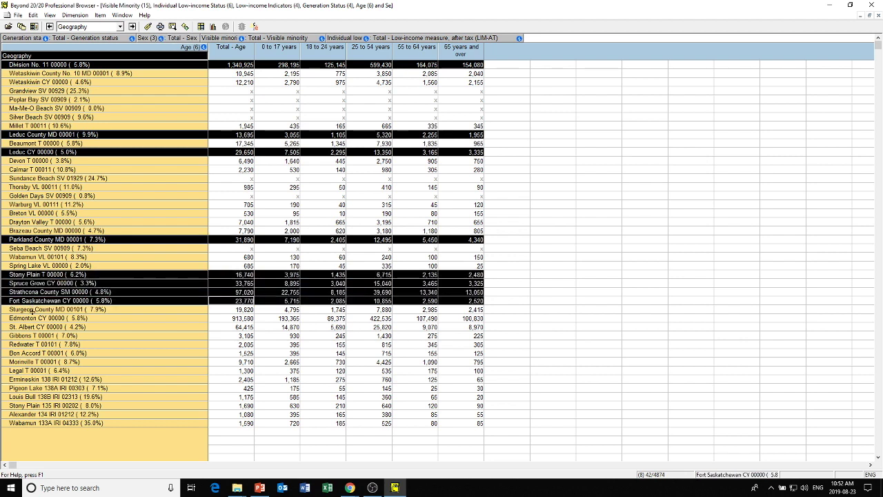
# - Add Sturgeon County, Edmonton, St. Albert, Morinville and Stony Plain 135 to the geography selection and show only the selected items
pyautogui.keyDown('ctrl'); pyautogui.click(33, 309); pyautogui.keyUp('ctrl')
pyautogui.keyDown('ctrl'); pyautogui.click(33, 318); pyautogui.keyUp('ctrl')
pyautogui.keyDown('ctrl'); pyautogui.click(33, 327); pyautogui.keyUp('ctrl')
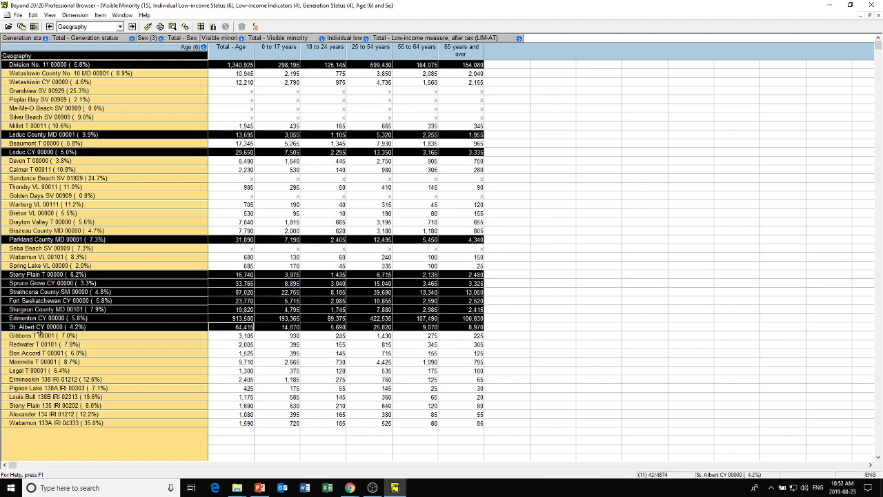
pyautogui.keyDown('ctrl'); pyautogui.click(31, 361); pyautogui.keyUp('ctrl')
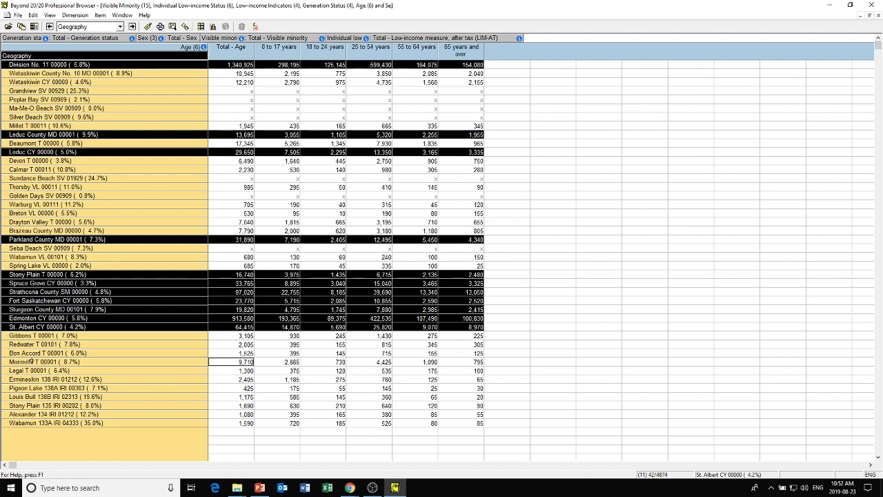
pyautogui.keyDown('ctrl'); pyautogui.click(39, 406); pyautogui.keyUp('ctrl')
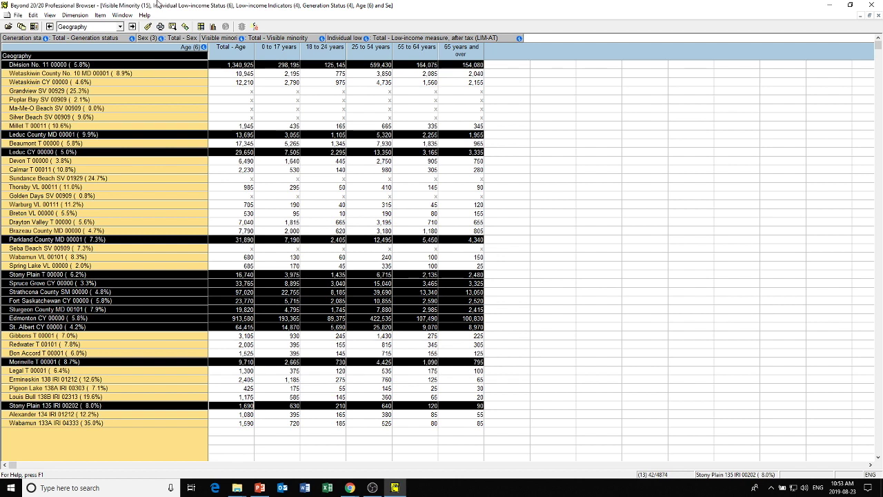
pyautogui.click(100, 15)
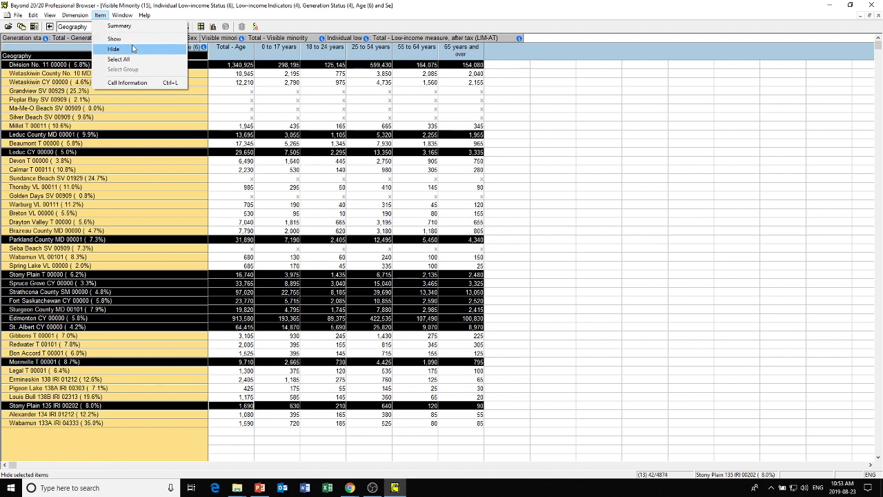
pyautogui.click(117, 39)
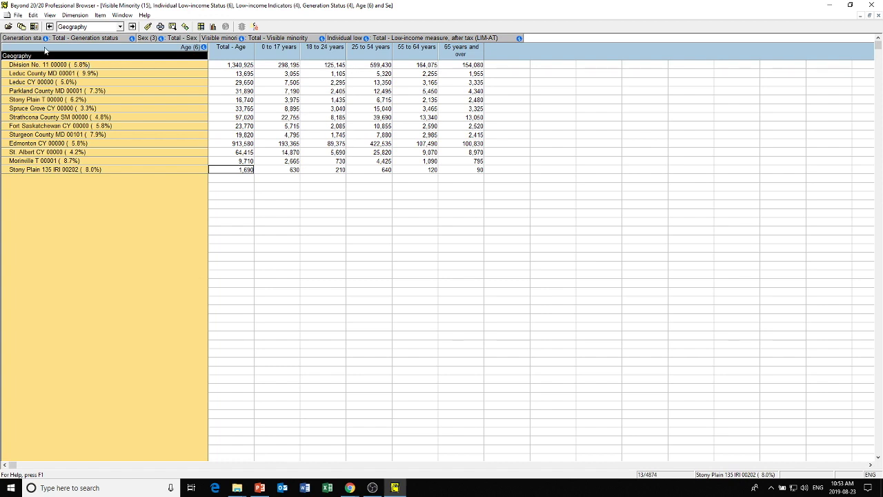
# - Copy the 65 years and over column and paste it into a new blank Excel workbook
pyautogui.click(461, 47)
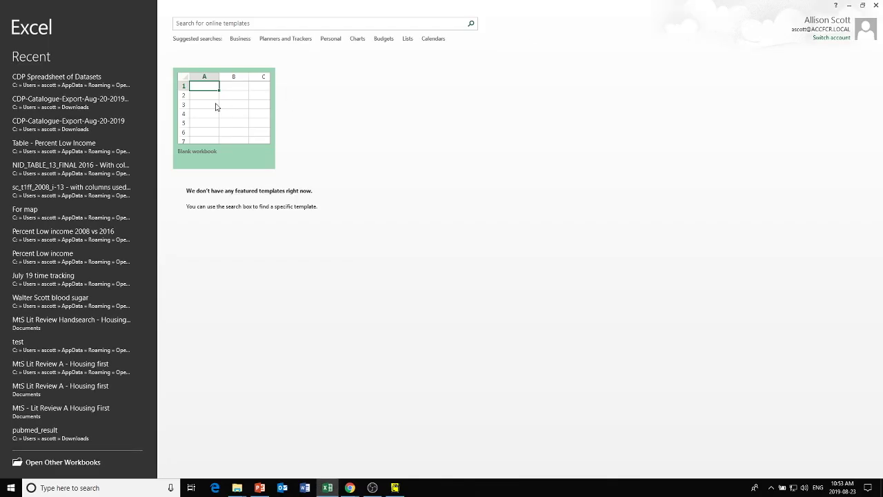
pyautogui.click(215, 107)
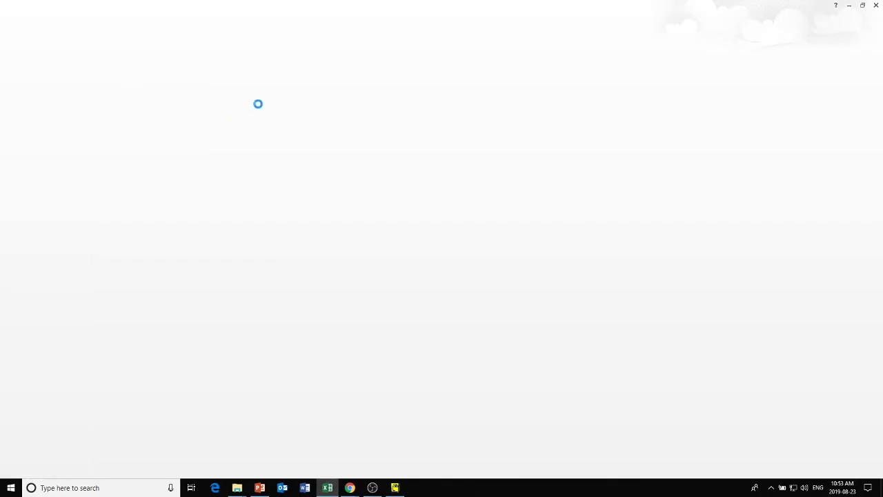
pyautogui.hotkey('ctrl', 'v')
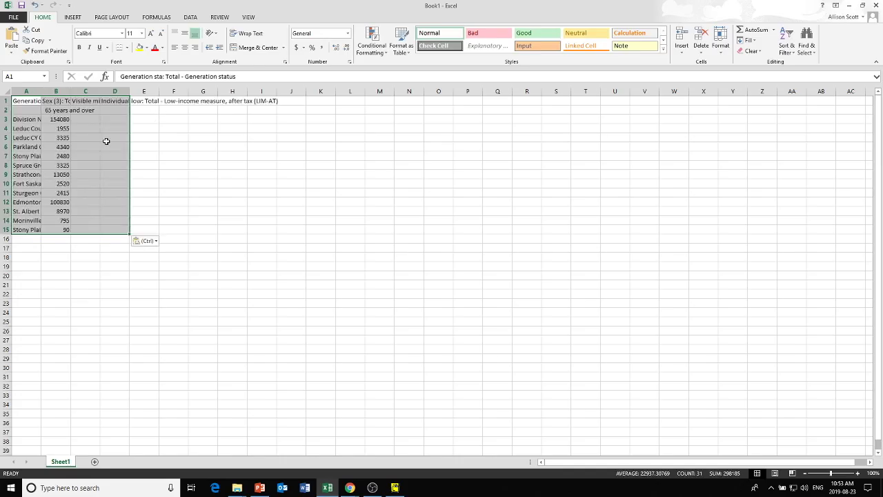
# - Widen column A of the sheet until the full geography names fit
pyautogui.moveTo(40, 90); pyautogui.dragTo(101, 88)
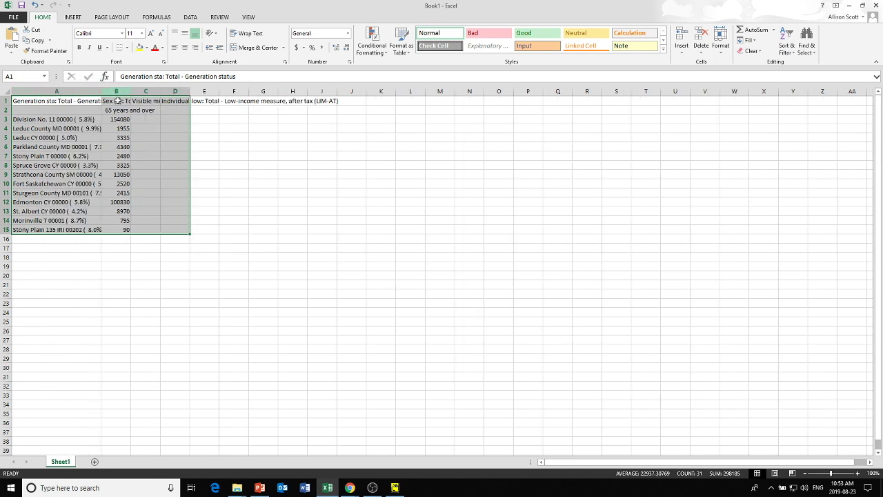
pyautogui.click(116, 108)
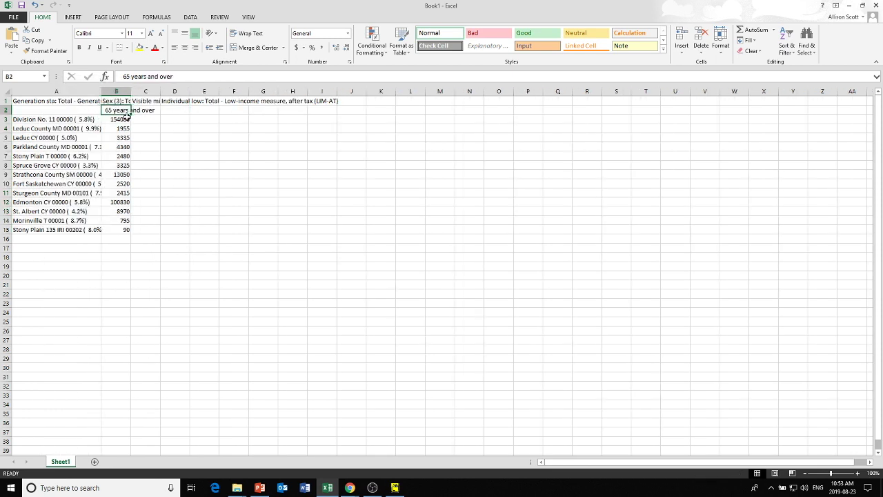
pyautogui.click(66, 119)
pyautogui.click(81, 157)
pyautogui.click(77, 201)
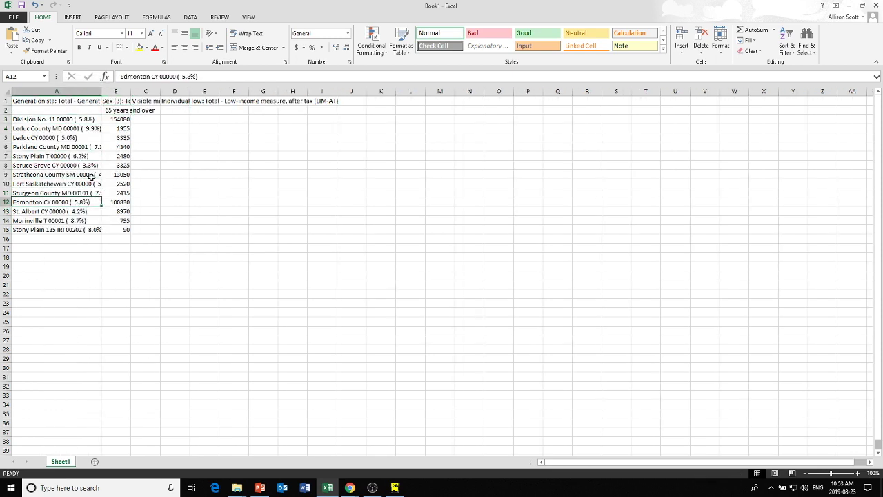
pyautogui.moveTo(102, 90); pyautogui.dragTo(130, 91)
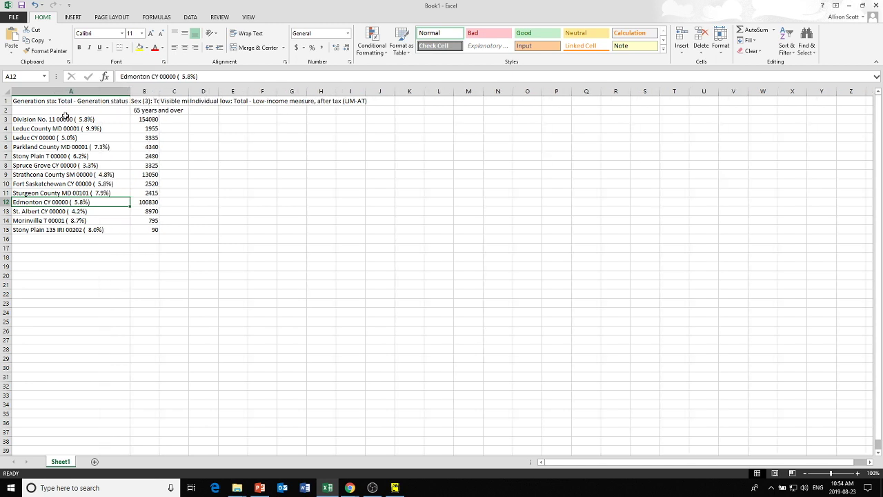
# - Clear the pasted 65 years and over table from the range A1:G16
pyautogui.moveTo(67, 119); pyautogui.dragTo(53, 229)
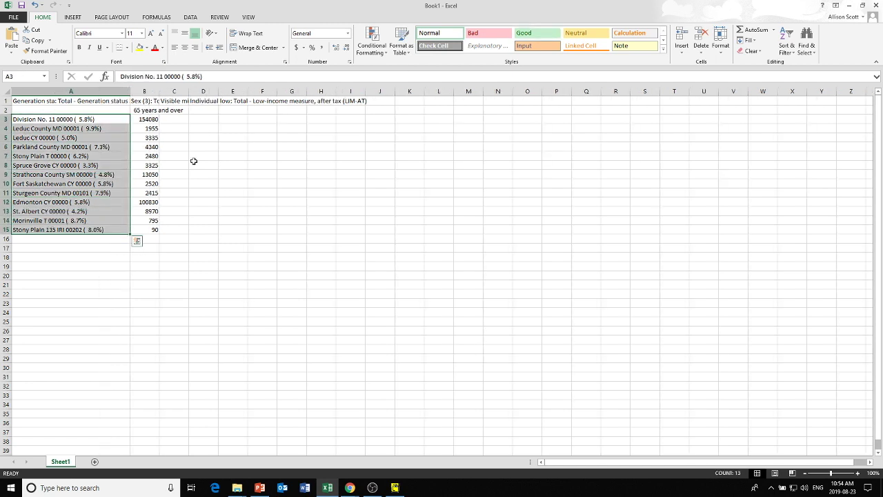
pyautogui.moveTo(76, 100); pyautogui.dragTo(308, 237)
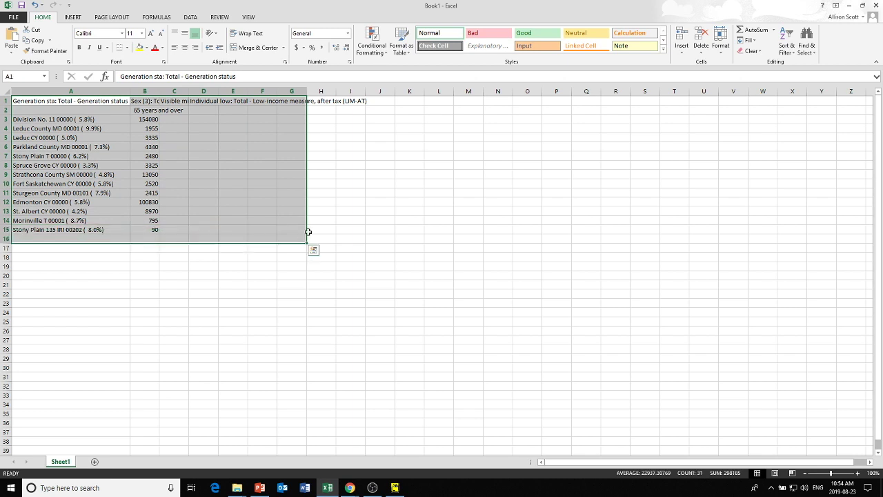
pyautogui.press('Delete')
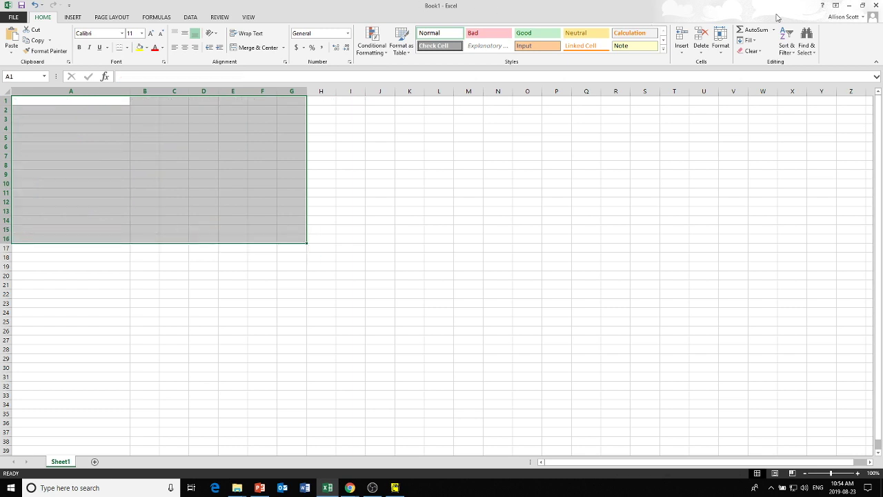
# - Switch back to Beyond 20/20 and select all age columns and every geography row from Division No. 11 to Stony Plain 135
pyautogui.click(849, 6)
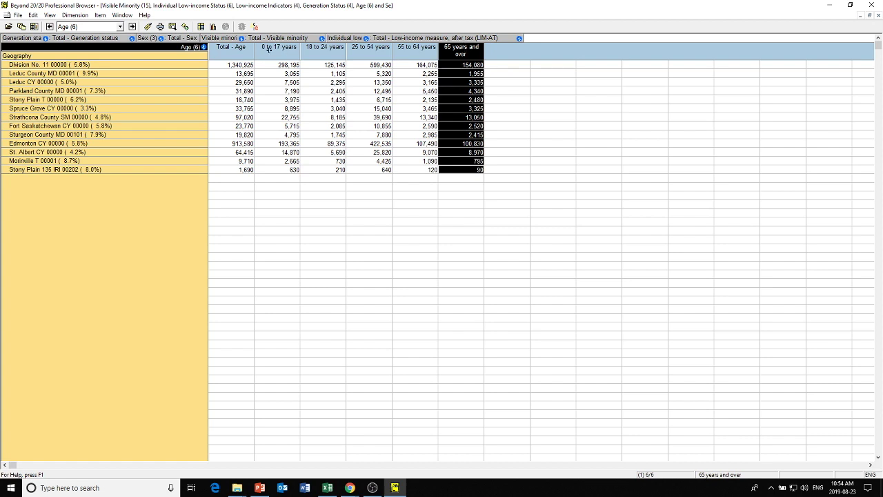
pyautogui.moveTo(418, 47); pyautogui.dragTo(214, 51)
pyautogui.click(125, 56)
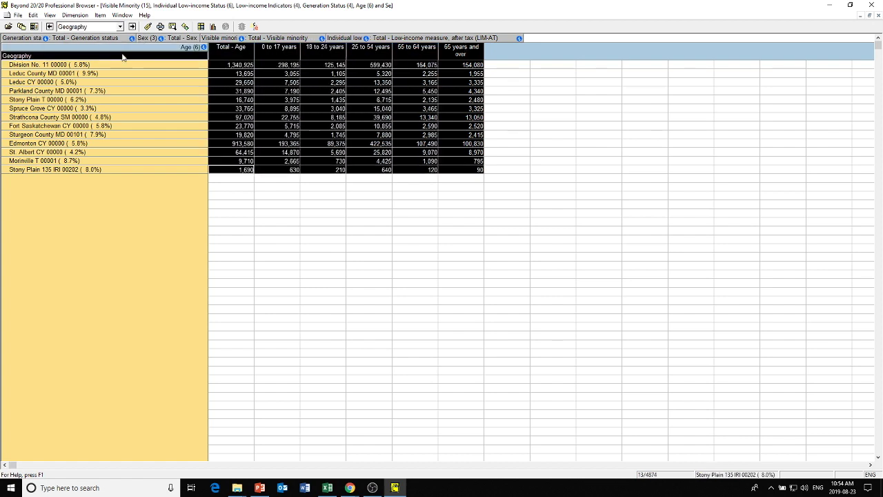
pyautogui.click(81, 64)
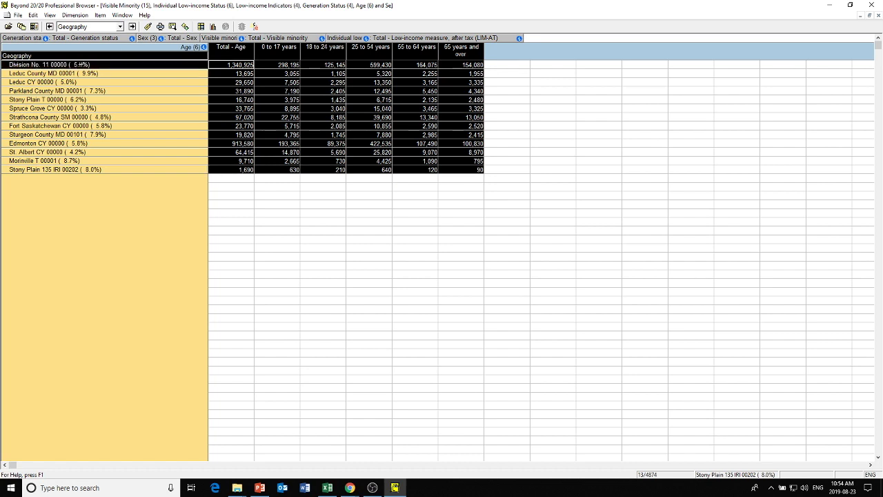
pyautogui.keyDown('shift'); pyautogui.click(62, 169); pyautogui.keyUp('shift')
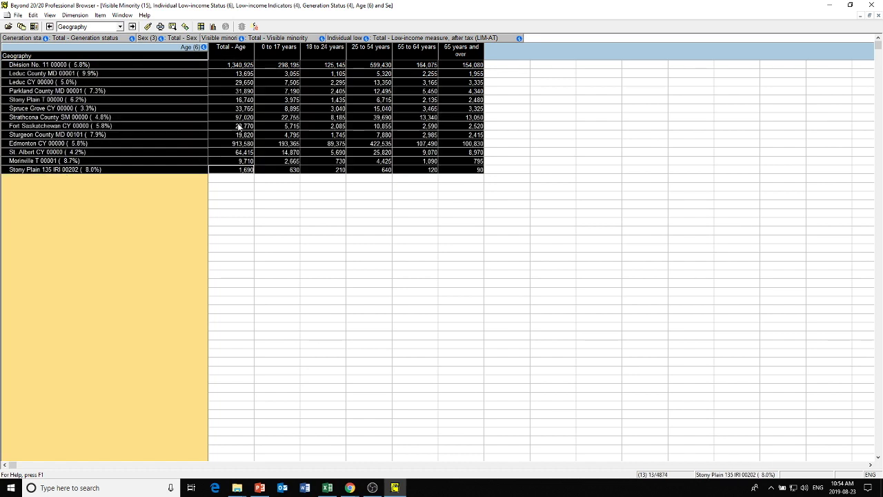
# - Deselect the geography rows from Division No. 11 through Edmonton, keeping only St. Albert, Morinville and Stony Plain 135 selected
pyautogui.keyDown('ctrl'); pyautogui.click(42, 81); pyautogui.keyUp('ctrl')
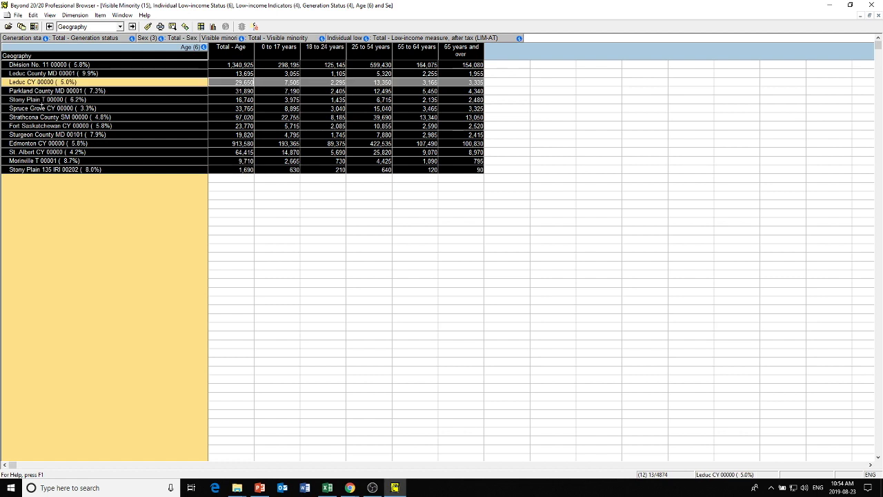
pyautogui.keyDown('ctrl'); pyautogui.click(43, 100); pyautogui.keyUp('ctrl')
pyautogui.keyDown('ctrl'); pyautogui.click(38, 90); pyautogui.keyUp('ctrl')
pyautogui.keyDown('ctrl'); pyautogui.click(42, 64); pyautogui.keyUp('ctrl')
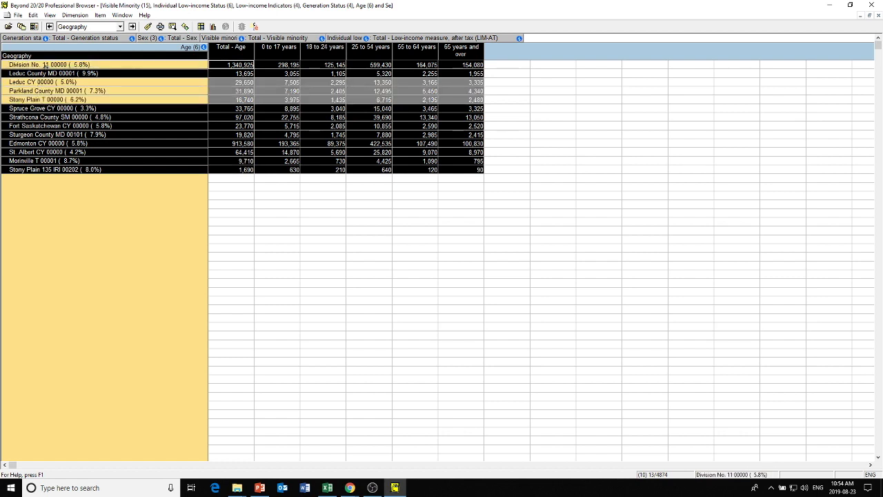
pyautogui.keyDown('ctrl'); pyautogui.click(51, 73); pyautogui.keyUp('ctrl')
pyautogui.keyDown('ctrl'); pyautogui.click(60, 108); pyautogui.keyUp('ctrl')
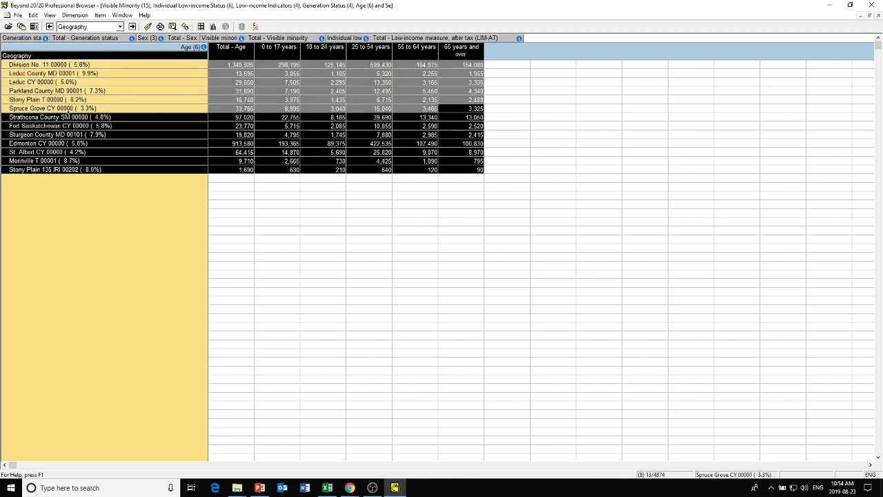
pyautogui.keyDown('ctrl'); pyautogui.click(62, 117); pyautogui.keyUp('ctrl')
pyautogui.keyDown('ctrl'); pyautogui.click(63, 125); pyautogui.keyUp('ctrl')
pyautogui.keyDown('ctrl'); pyautogui.click(66, 143); pyautogui.keyUp('ctrl')
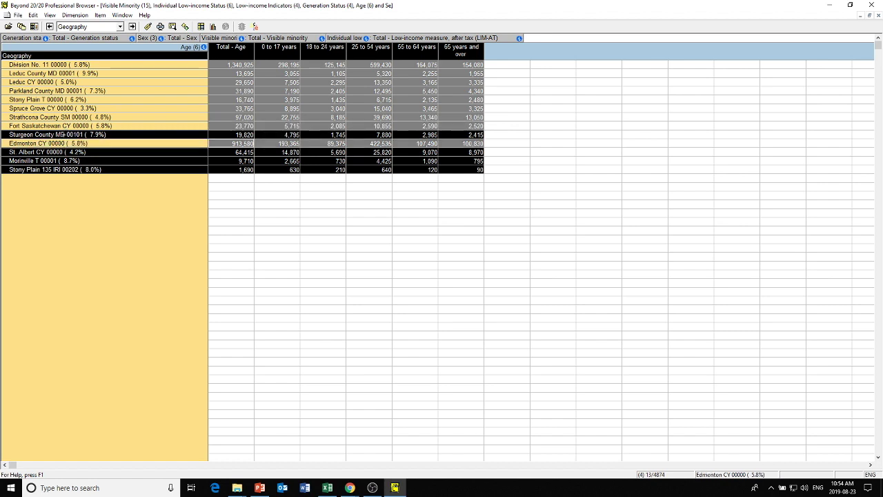
pyautogui.keyDown('ctrl'); pyautogui.click(62, 134); pyautogui.keyUp('ctrl')
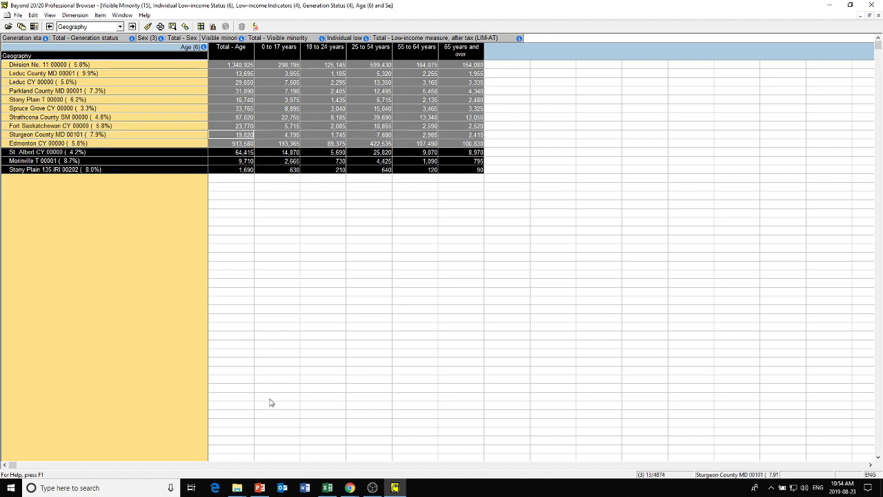
# - Copy the selected three geographies with all age columns and paste them into the Excel sheet at cell A1
pyautogui.click(327, 488)
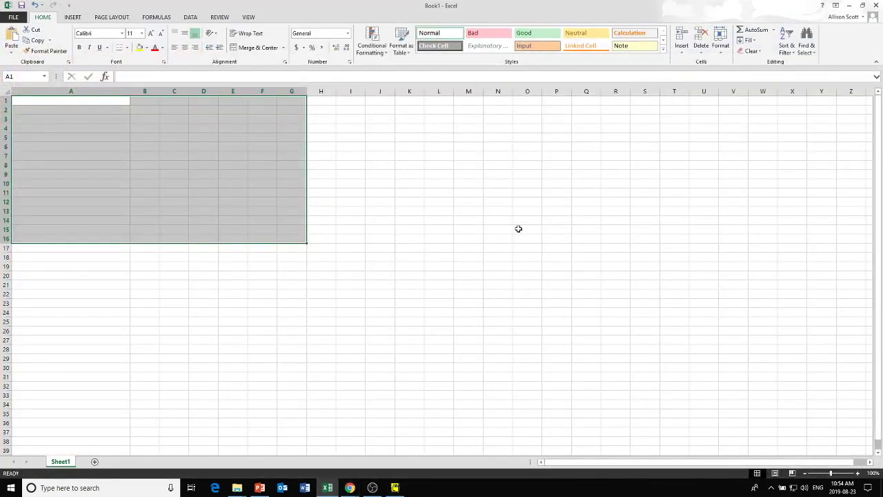
pyautogui.click(98, 103)
pyautogui.hotkey('ctrl', 'v')
pyautogui.click(87, 184)
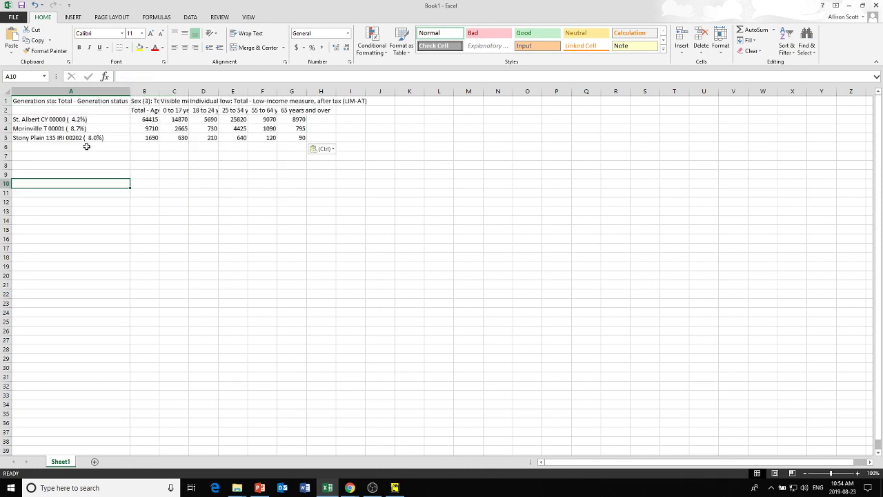
pyautogui.moveTo(81, 119); pyautogui.dragTo(81, 138)
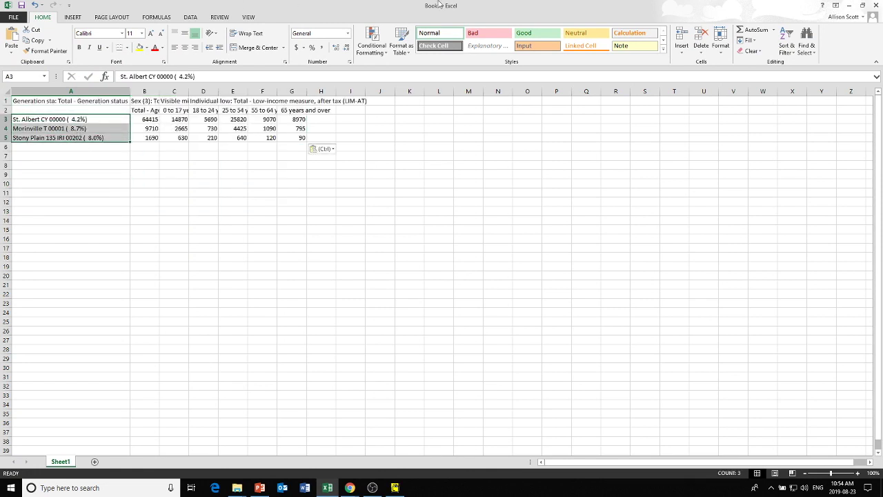
# - Clear the pasted three-geography table from the Excel sheet, starting with column A and finishing with the range A1:K11
pyautogui.moveTo(81, 100); pyautogui.dragTo(73, 147)
pyautogui.press('Delete')
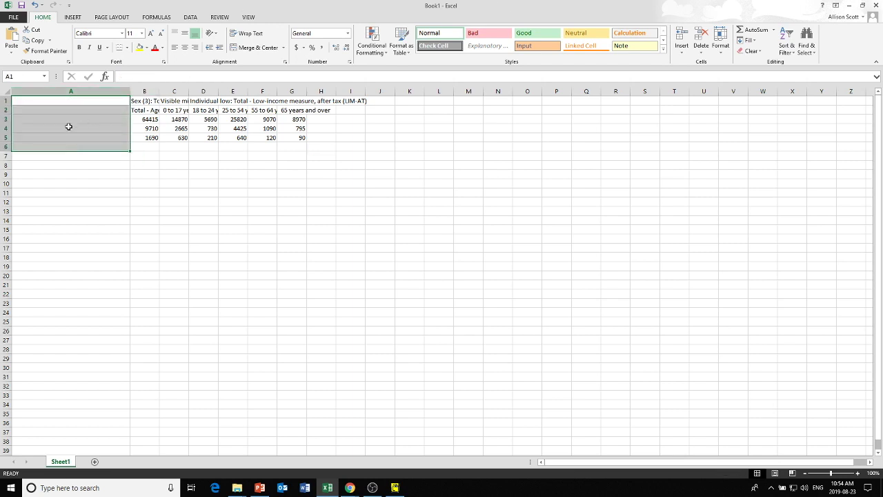
pyautogui.moveTo(50, 104); pyautogui.dragTo(400, 191)
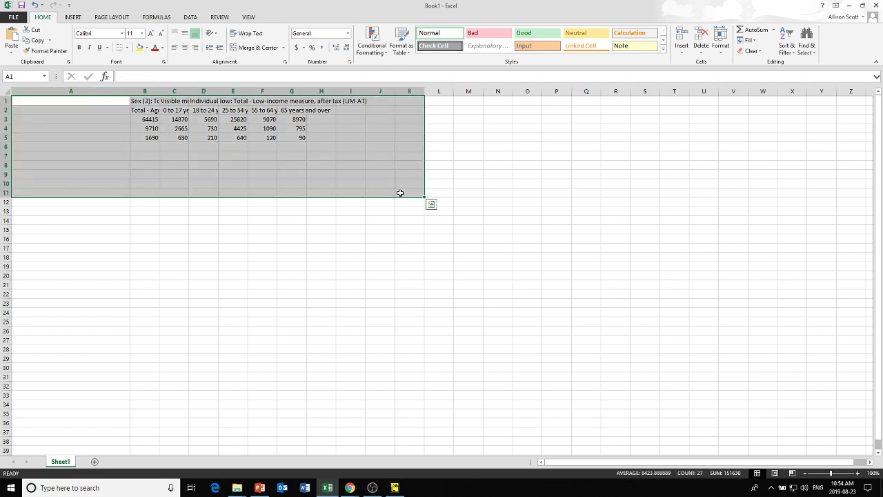
pyautogui.press('Delete')
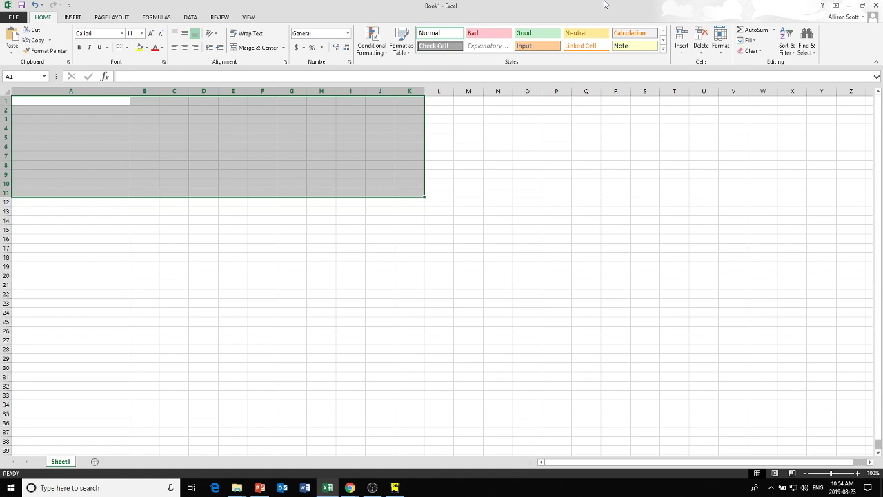
# - Switch back to Beyond 20/20 and select every geography row from Division No. 11 to Stony Plain 135 with all age columns
pyautogui.click(848, 5)
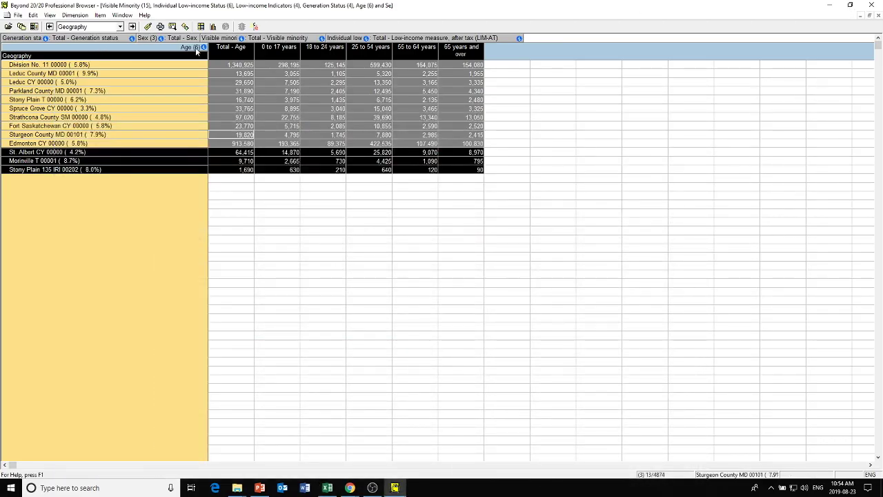
pyautogui.keyDown('ctrl'); pyautogui.click(34, 142); pyautogui.keyUp('ctrl')
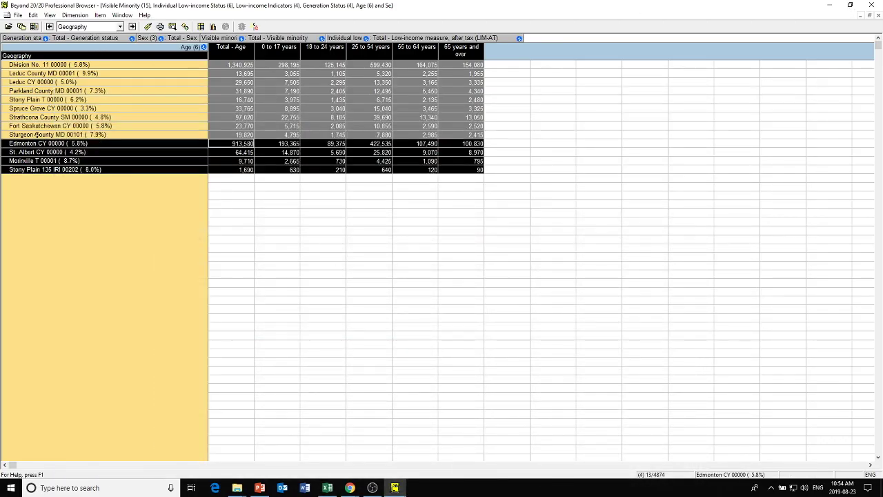
pyautogui.keyDown('shift'); pyautogui.click(40, 64); pyautogui.keyUp('shift')
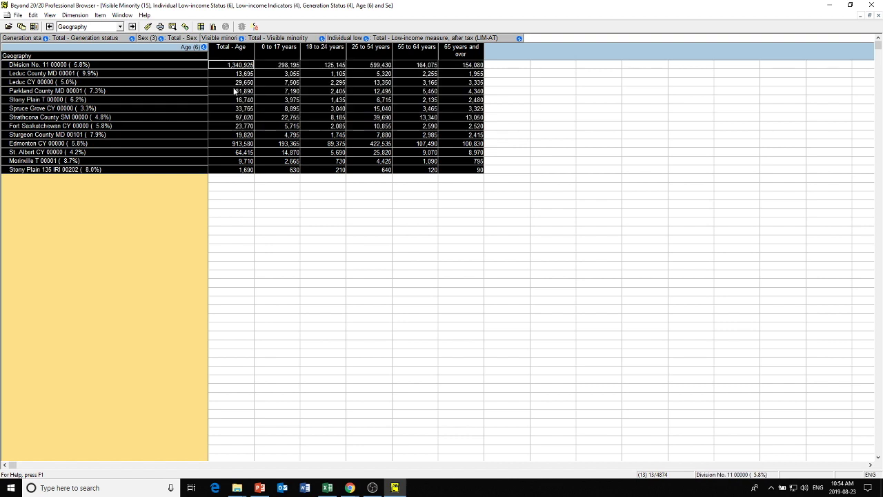
# - Copy the full geography-by-age selection and paste it into the Excel sheet starting at cell A1
pyautogui.click(327, 487)
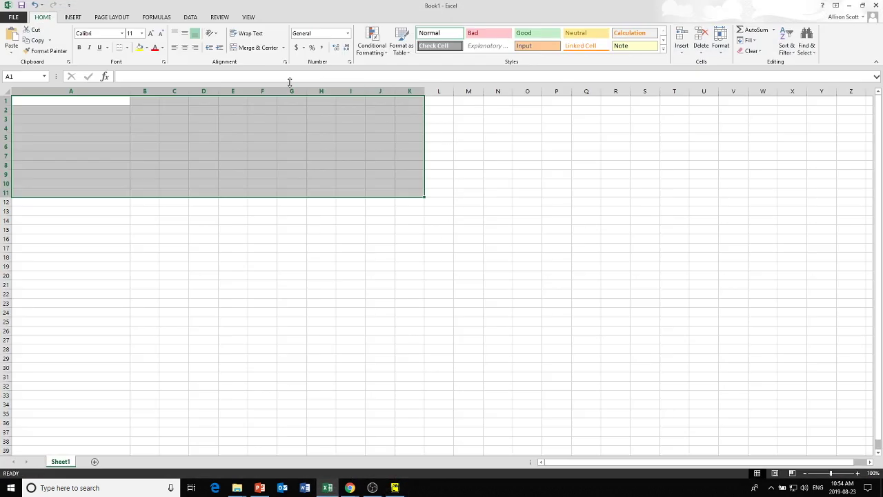
pyautogui.click(90, 104)
pyautogui.hotkey('ctrl', 'v')
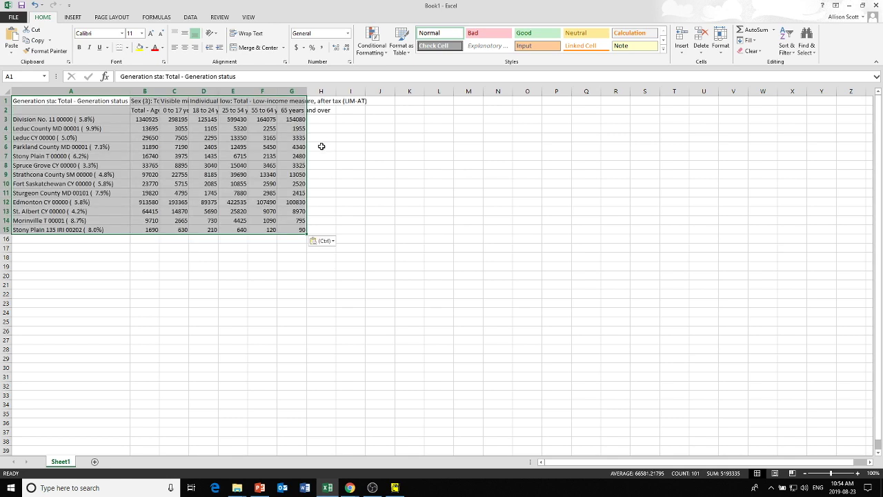
# - Widen columns B through G equally so the age group headings fit
pyautogui.click(351, 146)
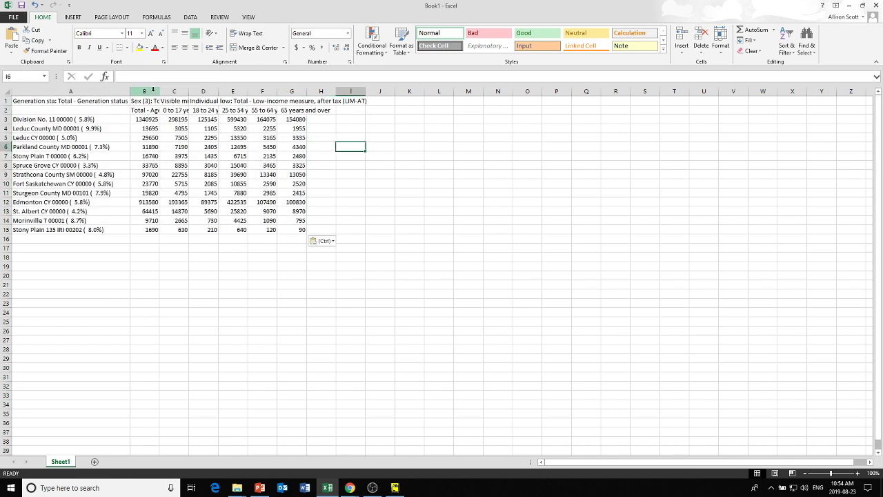
pyautogui.moveTo(152, 89); pyautogui.dragTo(348, 91)
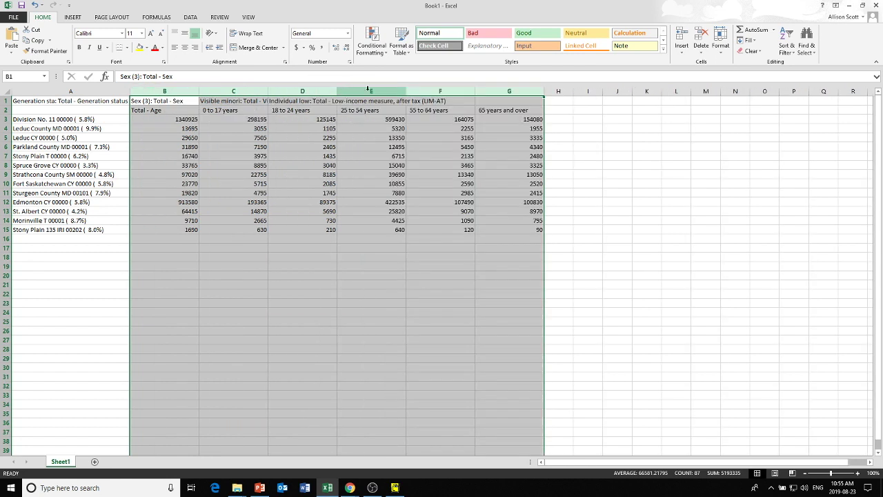
pyautogui.click(140, 237)
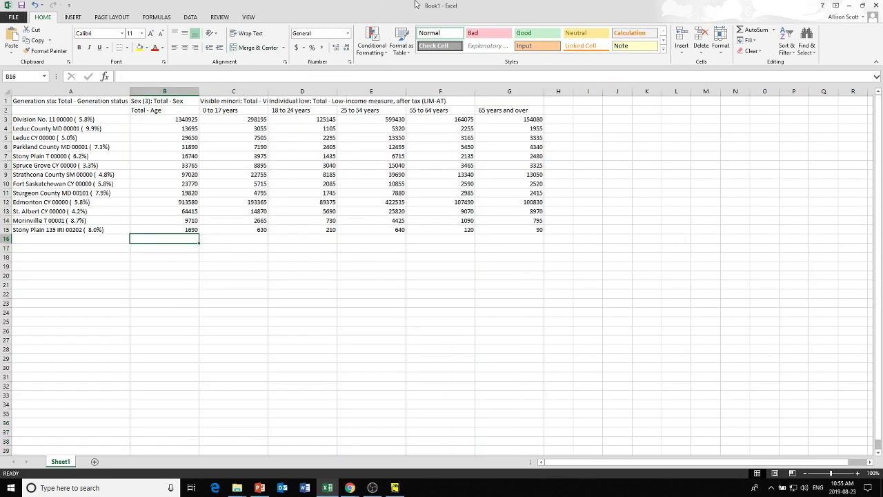
# - Enter the formula =(G3/B3)*100 in cell H3 to calculate the 65-and-over percentage for Division No. 11
pyautogui.click(562, 120)
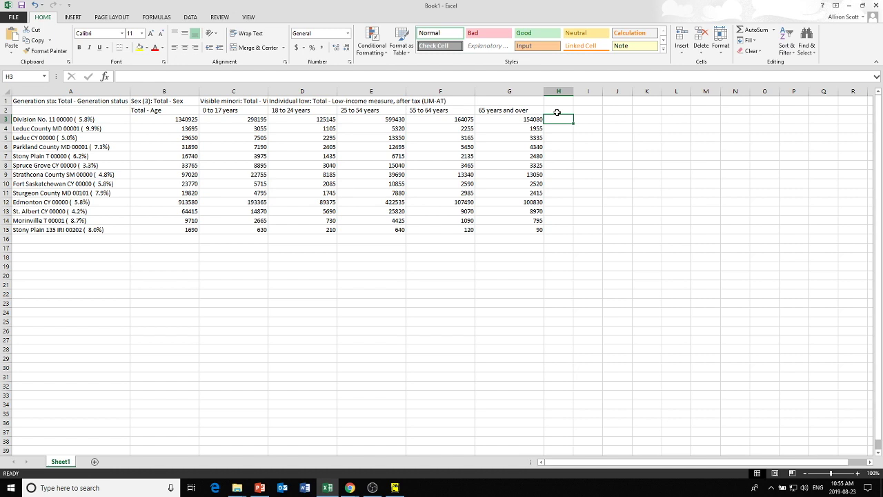
pyautogui.write('=')
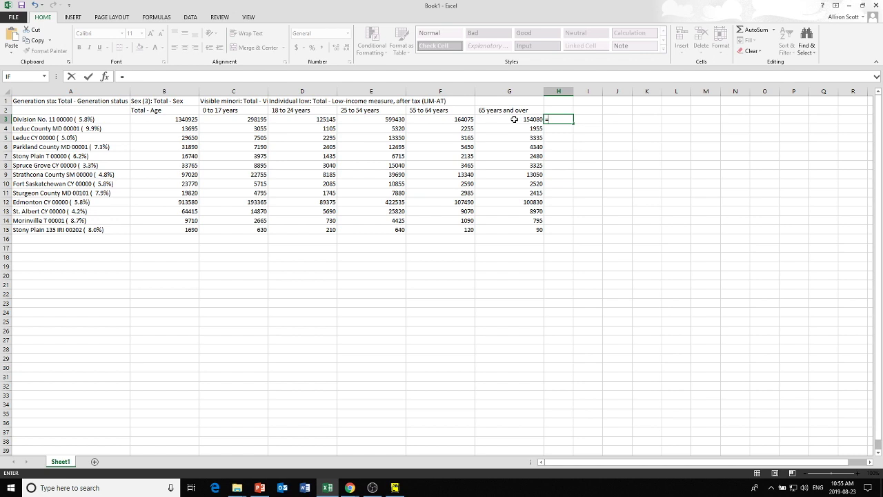
pyautogui.click(514, 119)
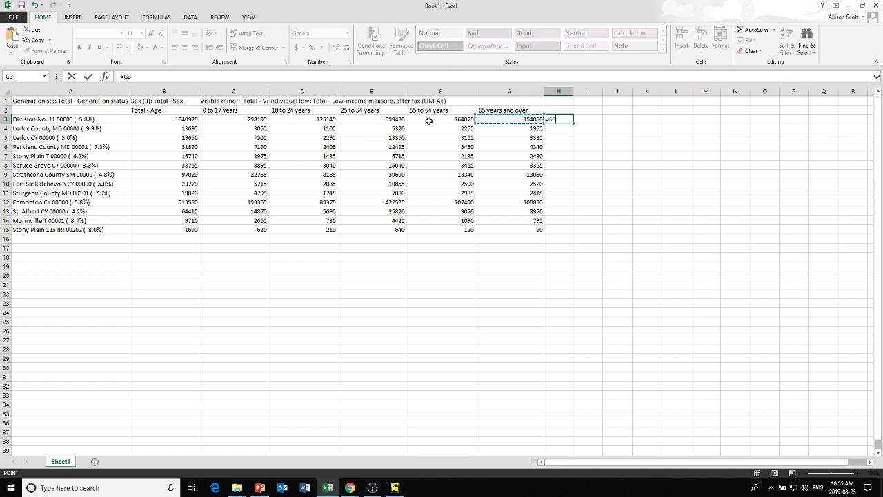
pyautogui.write('/')
pyautogui.click(158, 120)
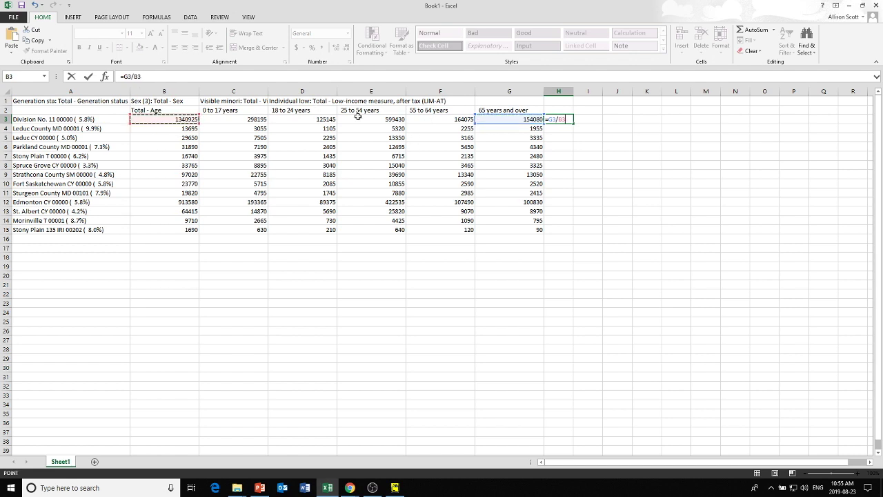
pyautogui.click(124, 76)
pyautogui.click(123, 76)
pyautogui.write('(')
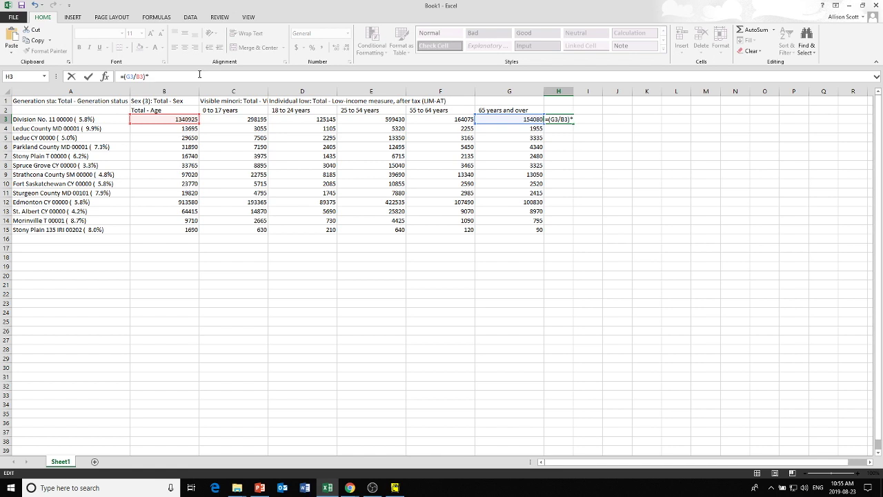
pyautogui.write(')*100')
pyautogui.press('Return')
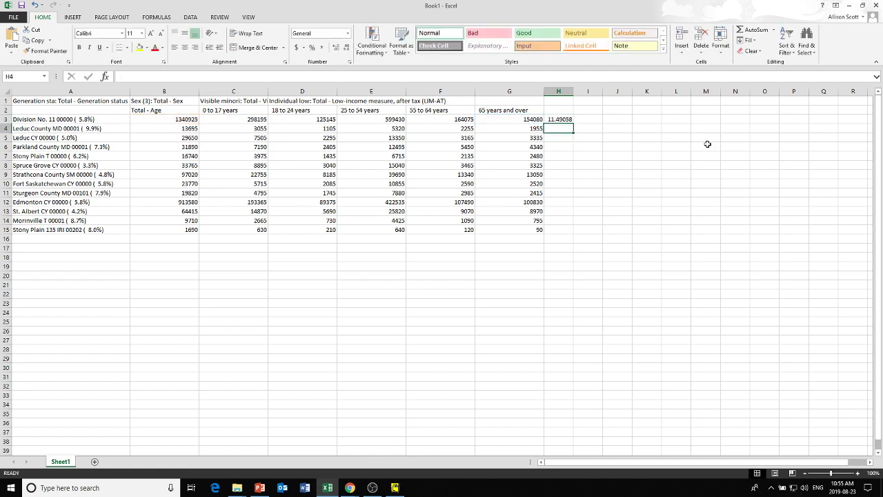
# - Format the percentage in cell H3 to show one decimal place
pyautogui.click(560, 119)
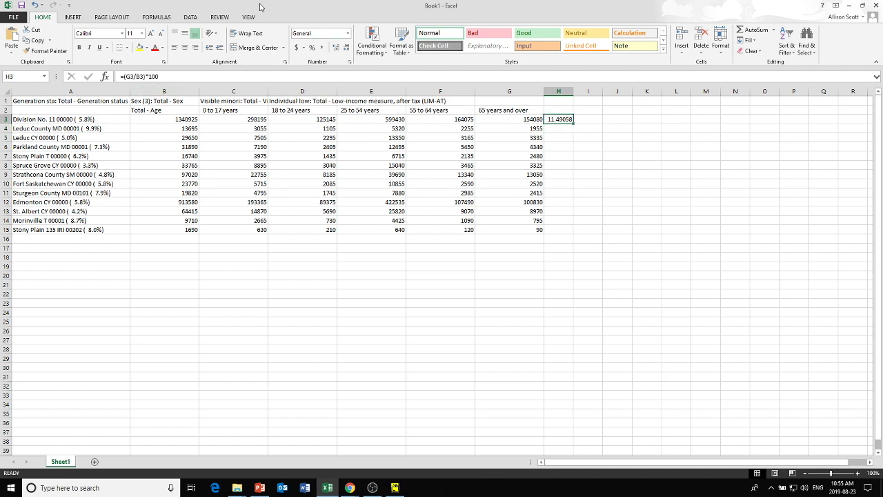
pyautogui.click(348, 48)
pyautogui.click(348, 49)
pyautogui.click(348, 49)
pyautogui.click(348, 48)
pyautogui.click(347, 48)
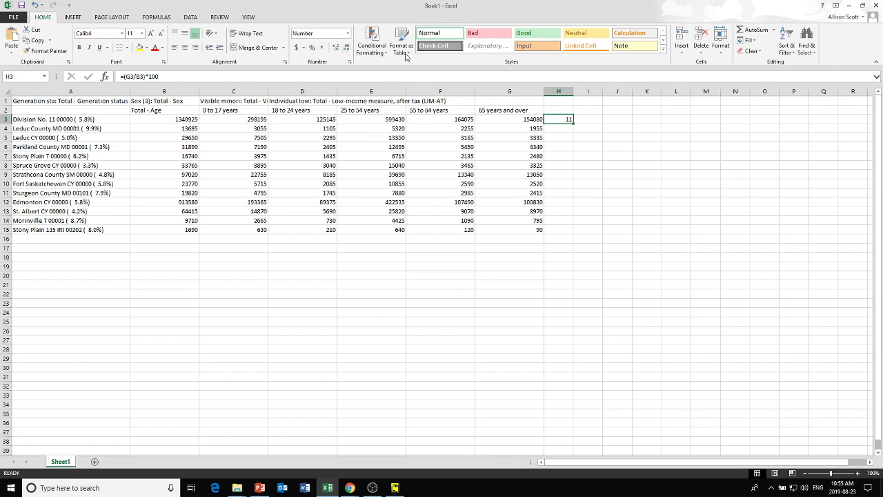
pyautogui.click(337, 48)
pyautogui.click(617, 126)
pyautogui.click(562, 118)
pyautogui.click(23, 119)
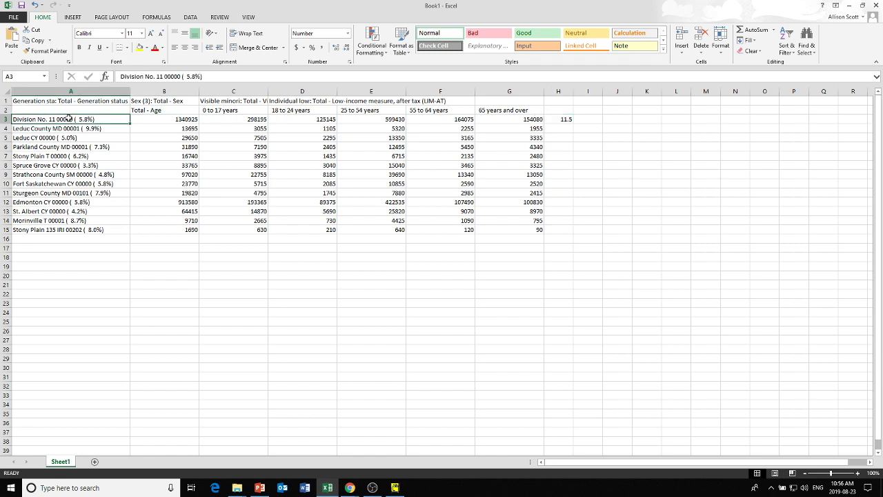
pyautogui.click(568, 119)
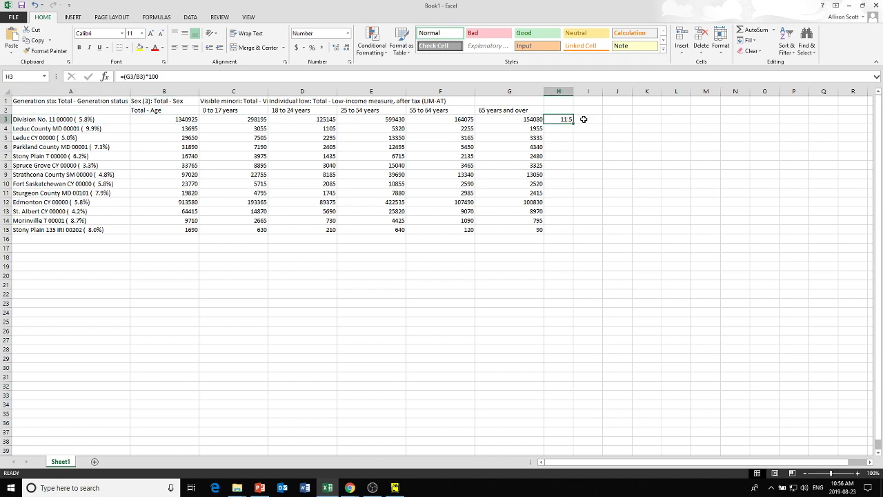
# - Head the percentage column "% 65+" in cell H2 and fill the H3 formula down through H15
pyautogui.click(567, 108)
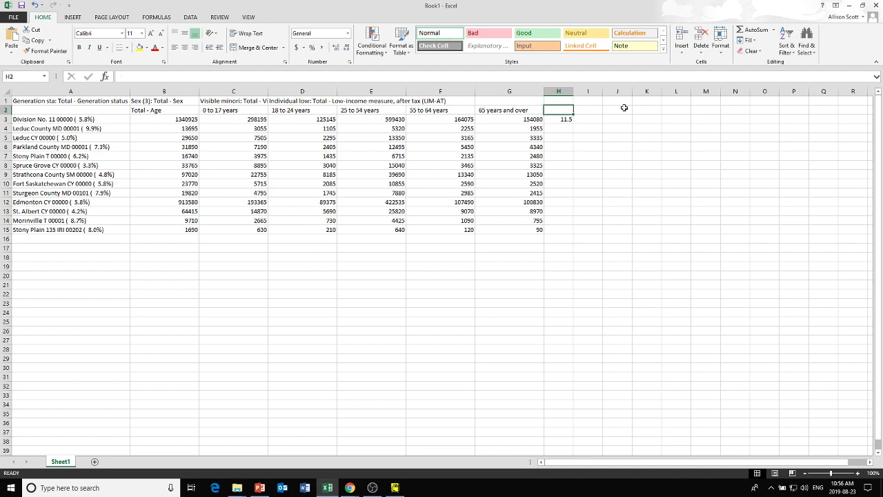
pyautogui.write('%')
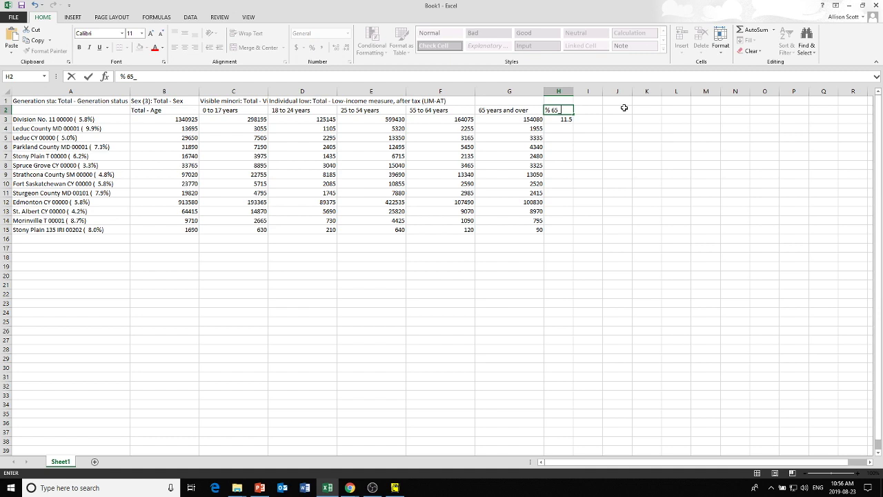
pyautogui.write(' 65+')
pyautogui.press('Return')
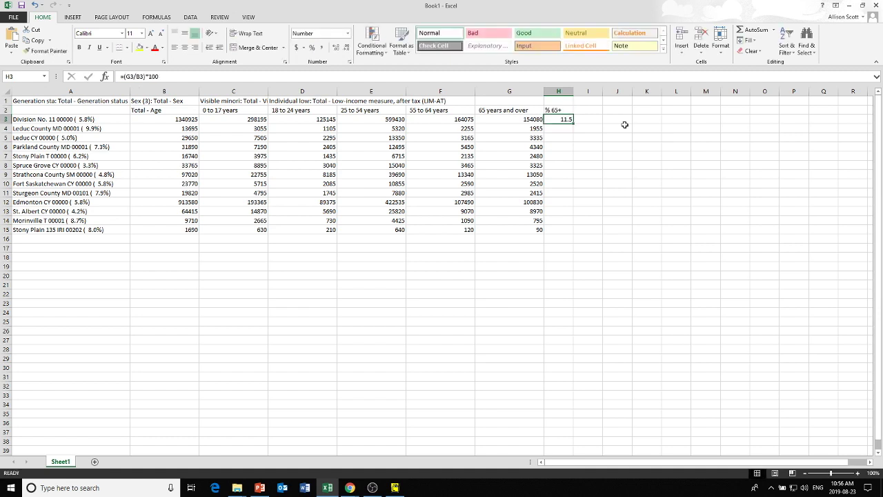
pyautogui.moveTo(574, 123); pyautogui.dragTo(571, 230)
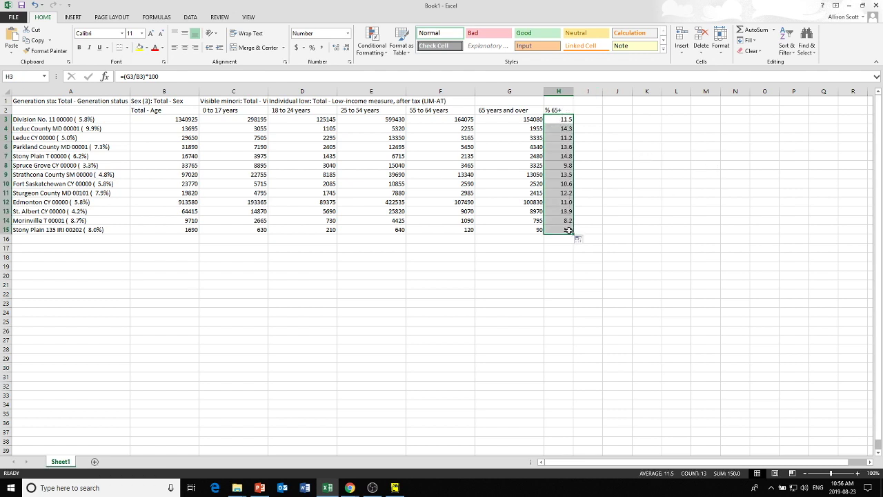
# - Examine the % 65+ values and their formulas for Division No. 11, Morinville and Stony Plain 135
pyautogui.click(620, 220)
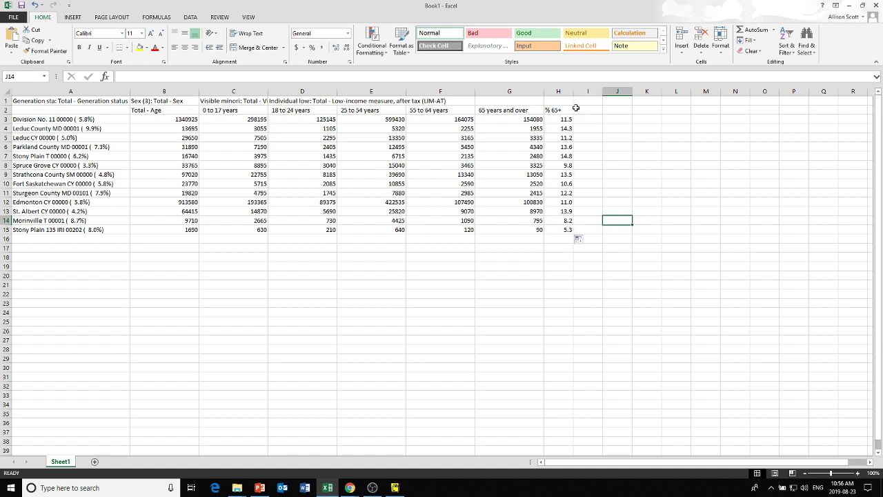
pyautogui.click(645, 178)
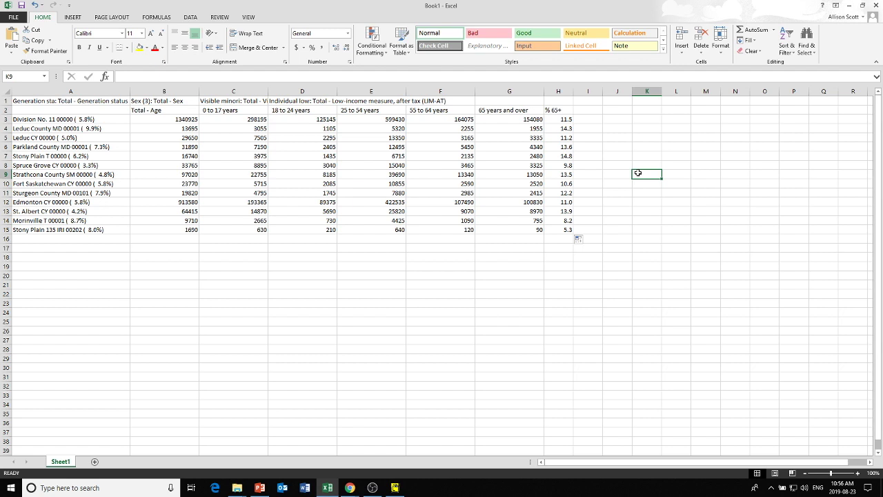
pyautogui.click(565, 120)
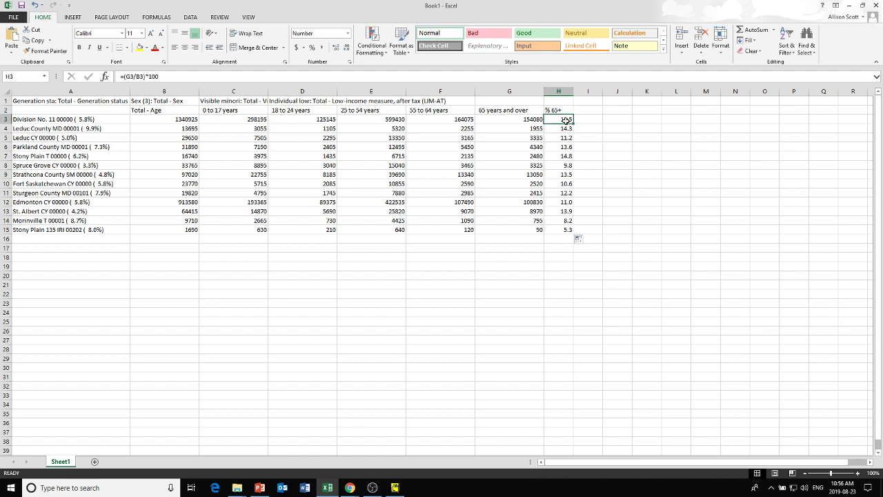
pyautogui.click(588, 118)
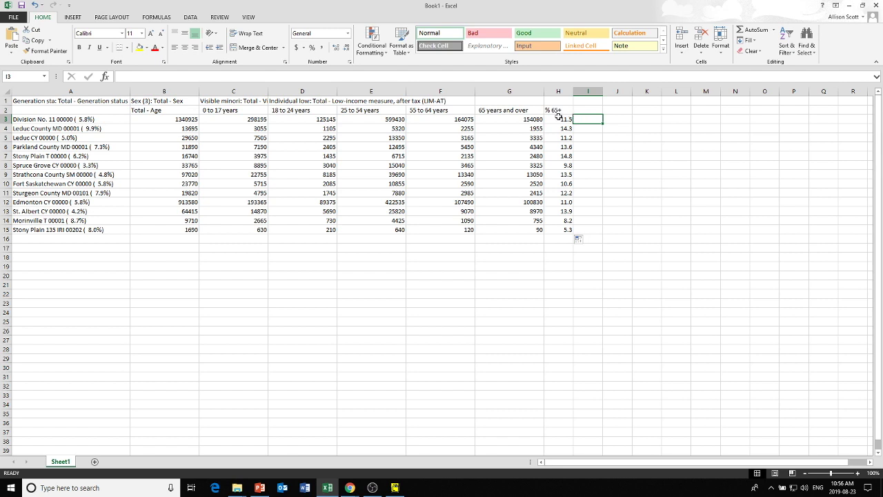
pyautogui.click(559, 229)
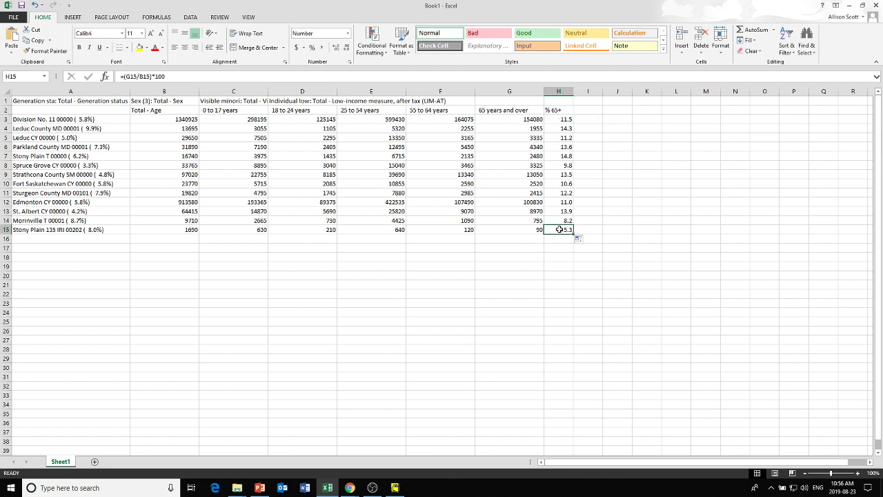
pyautogui.click(42, 231)
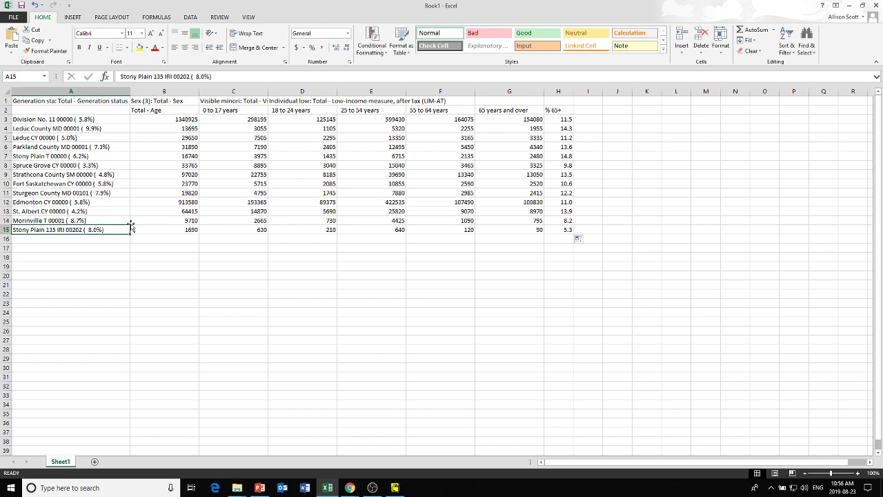
pyautogui.click(564, 221)
pyautogui.moveTo(554, 221); pyautogui.dragTo(434, 221)
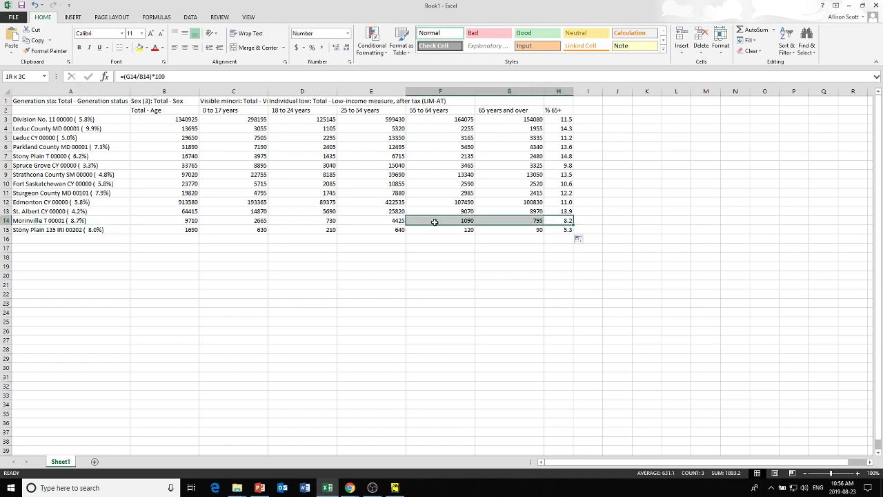
pyautogui.click(567, 222)
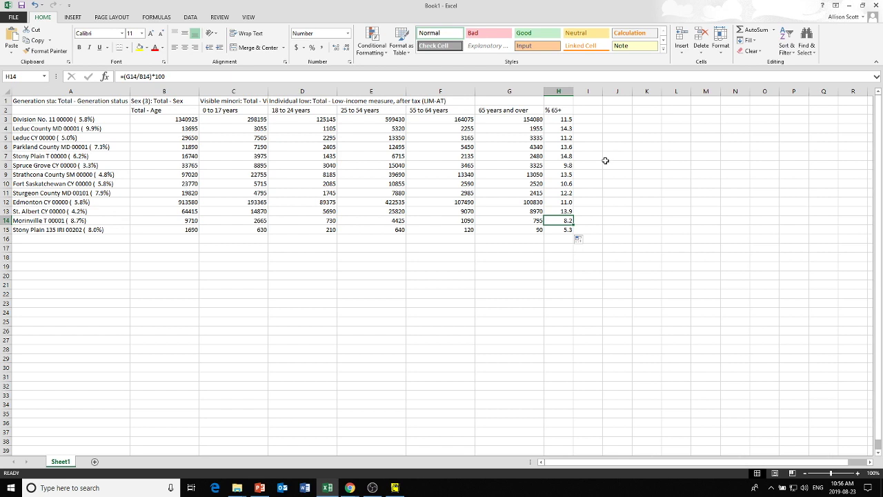
pyautogui.click(605, 157)
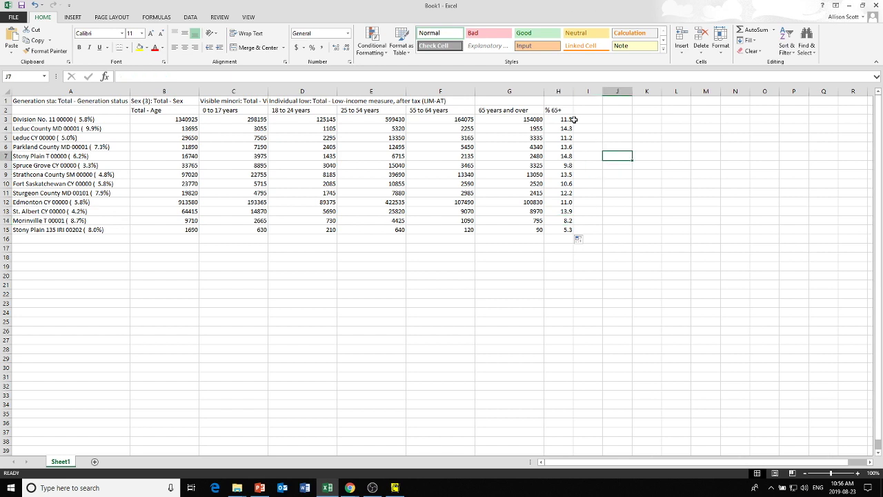
# - Apply a light gold fill to the % 65+ column, range H2:H15
pyautogui.moveTo(558, 109); pyautogui.dragTo(559, 230)
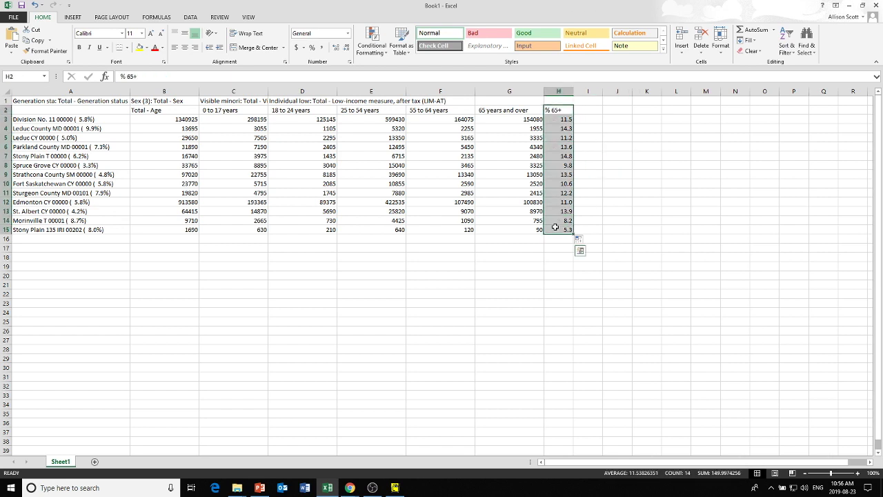
pyautogui.click(145, 48)
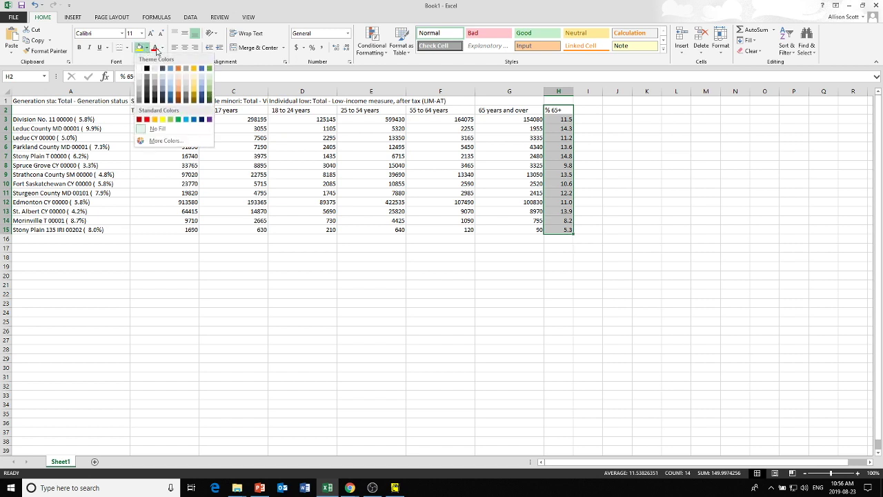
pyautogui.click(194, 79)
pyautogui.click(653, 120)
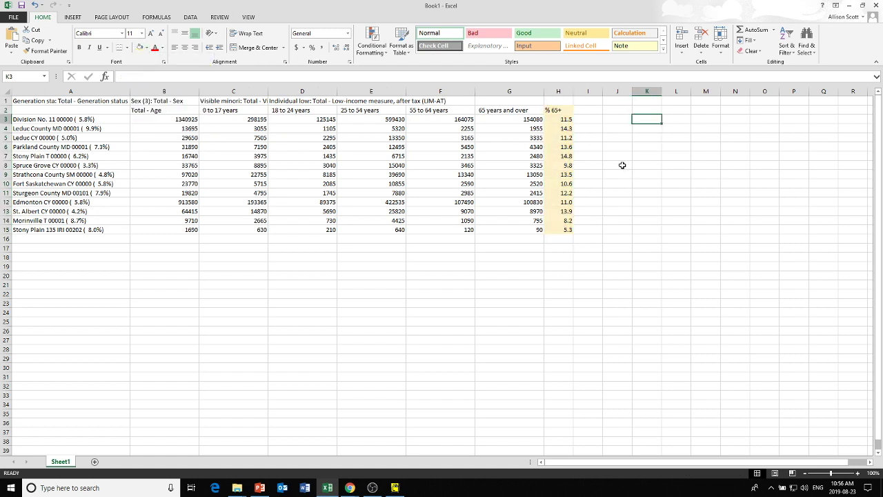
pyautogui.click(623, 164)
pyautogui.press('Up')
pyautogui.press('Up')
pyautogui.press('Up')
pyautogui.press('Up')
pyautogui.press('Up')
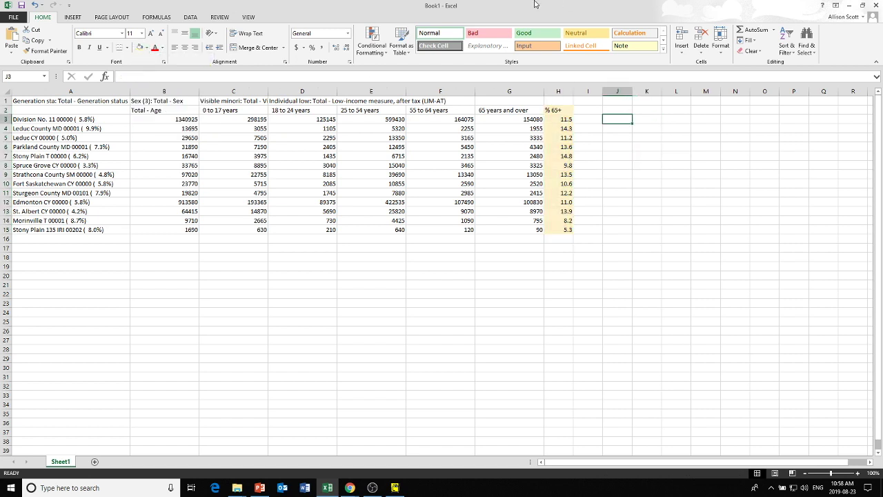
# - Examine the % 65+ formula in H3 and the 65 years and over value it references in G3
pyautogui.click(566, 119)
pyautogui.click(164, 75)
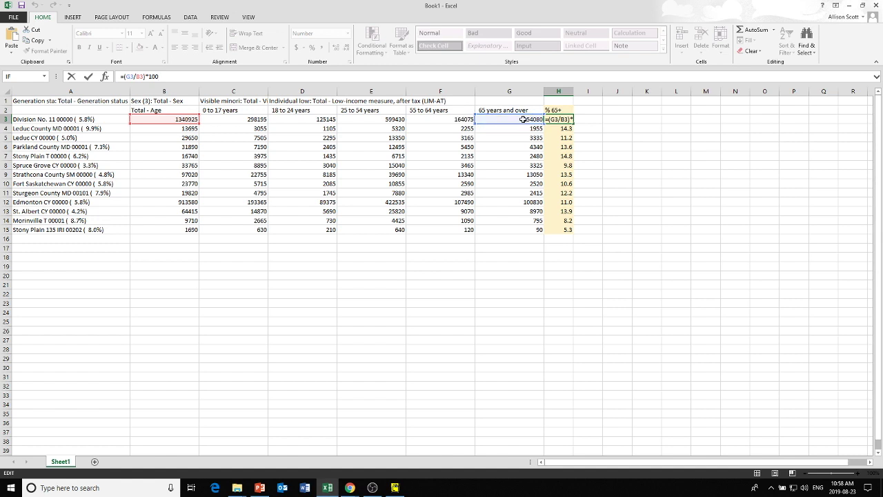
pyautogui.click(513, 119)
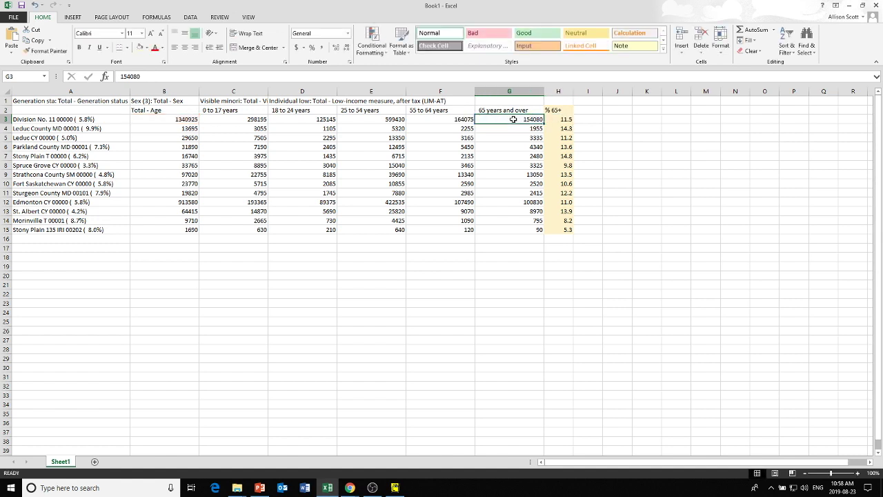
pyautogui.click(566, 118)
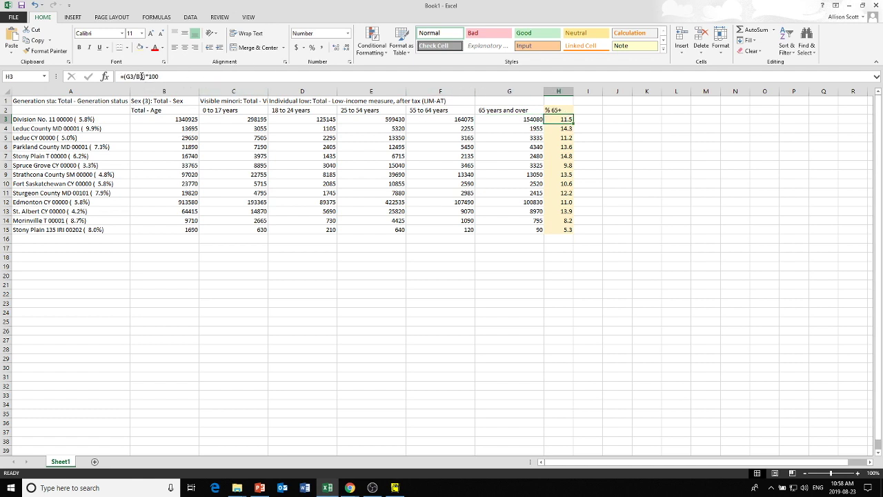
pyautogui.click(142, 76)
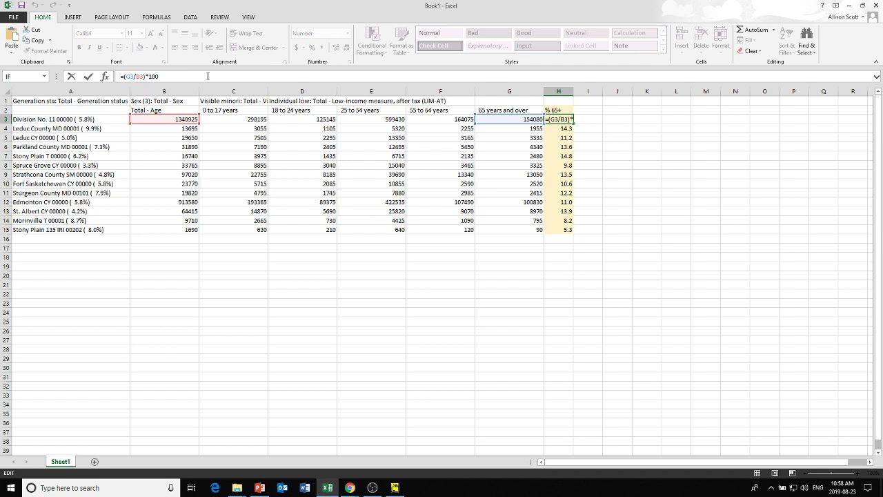
pyautogui.press('Return')
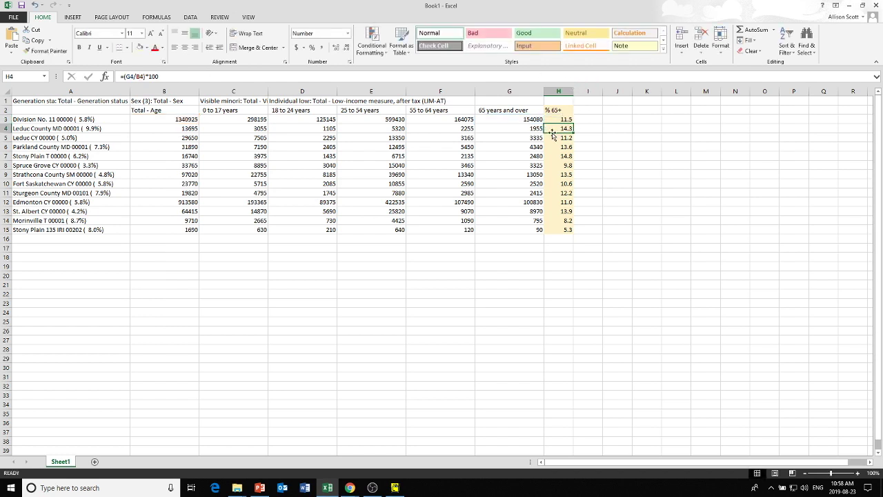
# - Clear the % 65+ values in H3:H15 and enter the formula =G3/B3 in cell H3
pyautogui.moveTo(562, 119); pyautogui.dragTo(567, 230)
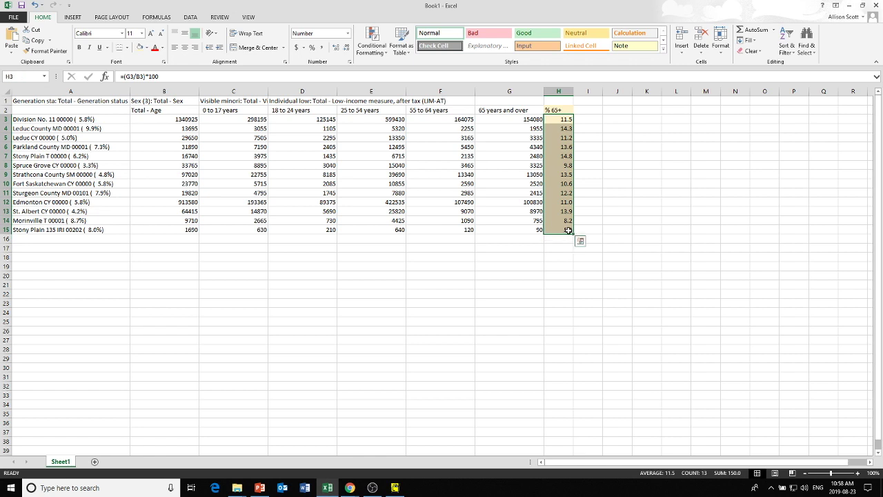
pyautogui.press('Delete')
pyautogui.click(560, 118)
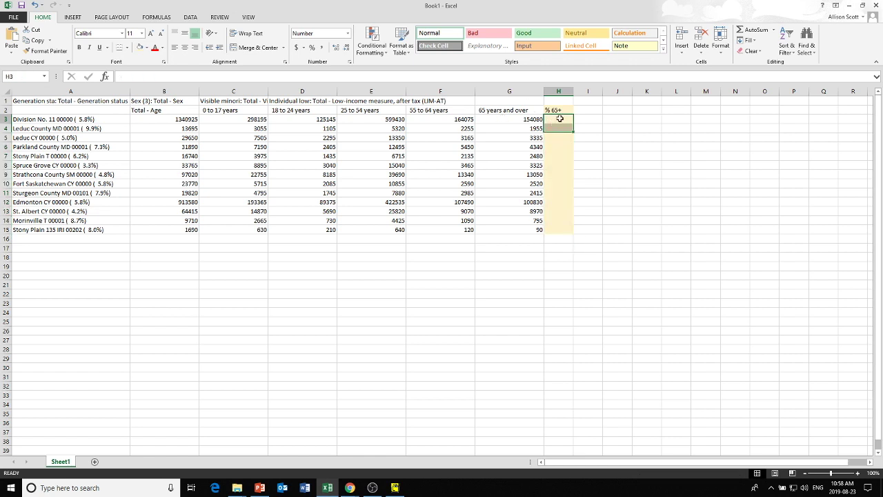
pyautogui.write('=')
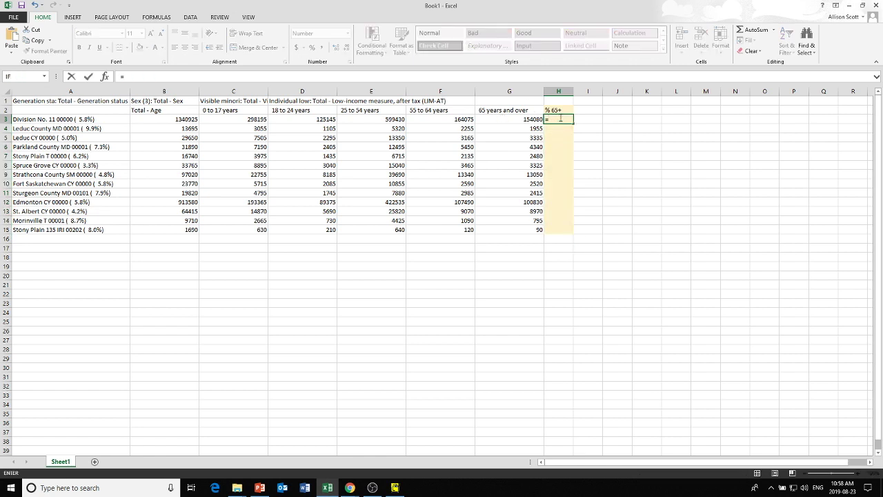
pyautogui.click(514, 118)
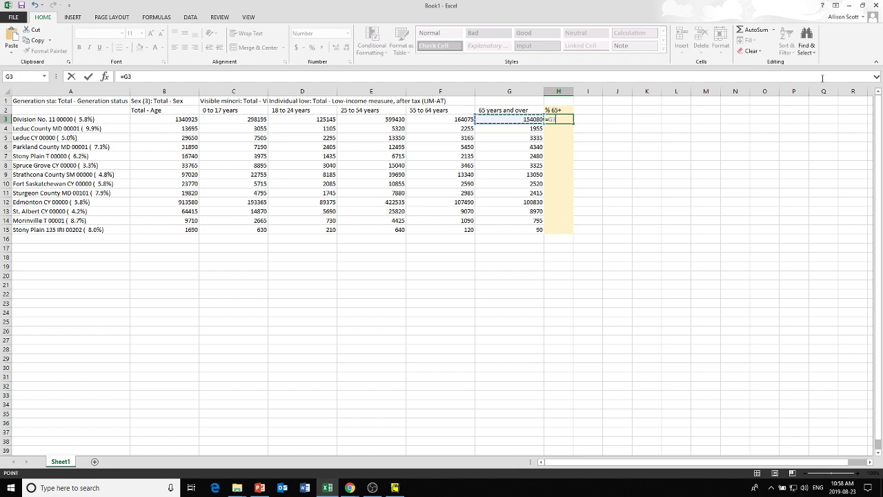
pyautogui.write('/')
pyautogui.click(178, 119)
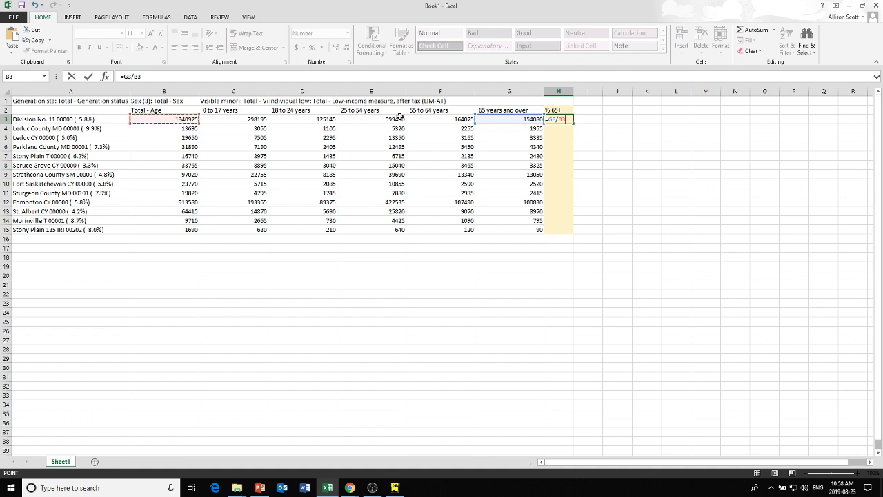
pyautogui.press('Return')
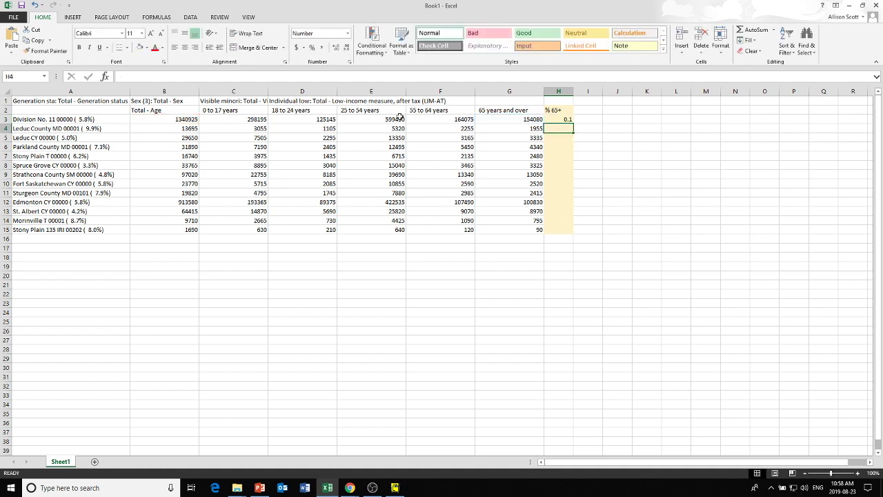
# - Format cell H3 as a percentage without decimals and fill its formula down through H15
pyautogui.click(563, 119)
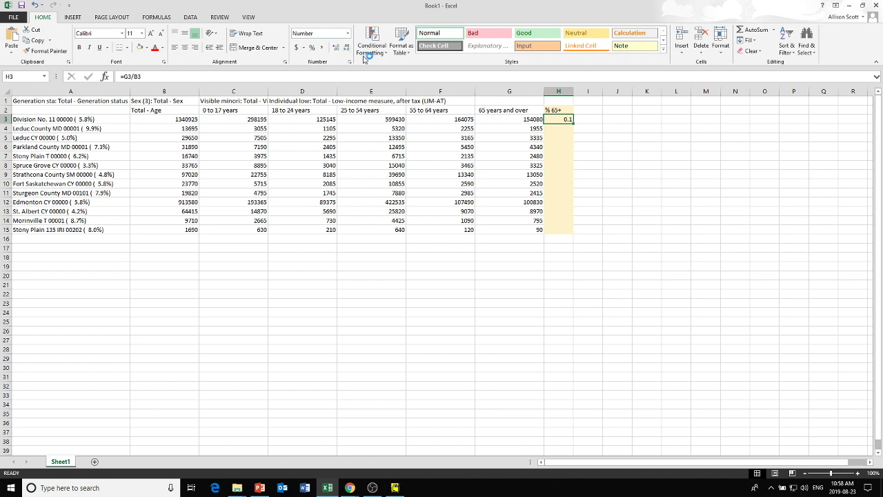
pyautogui.click(311, 49)
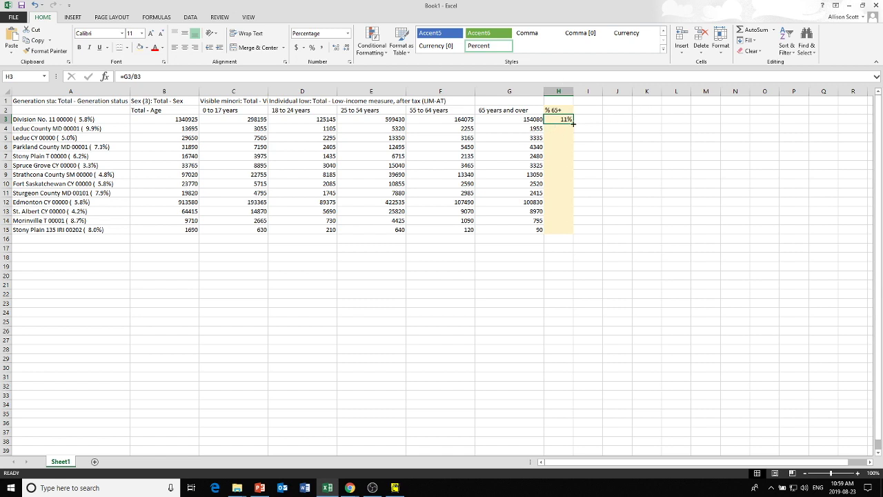
pyautogui.moveTo(573, 123); pyautogui.dragTo(570, 235)
pyautogui.click(646, 147)
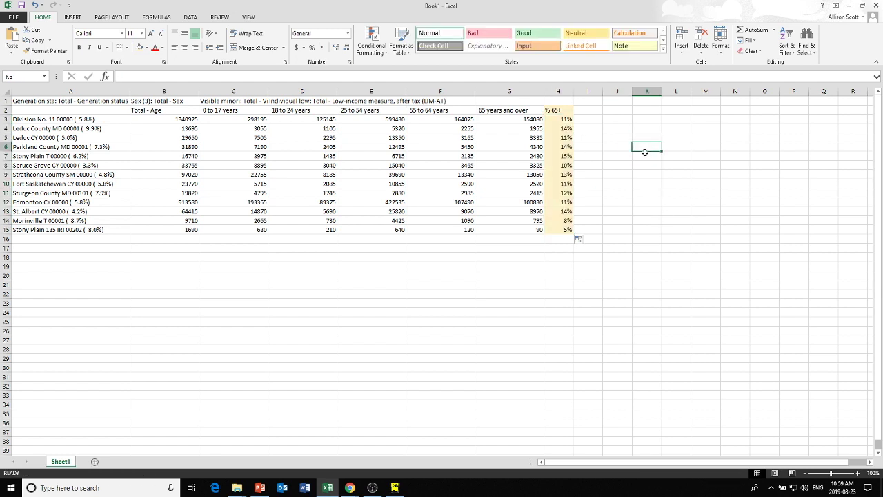
pyautogui.click(565, 119)
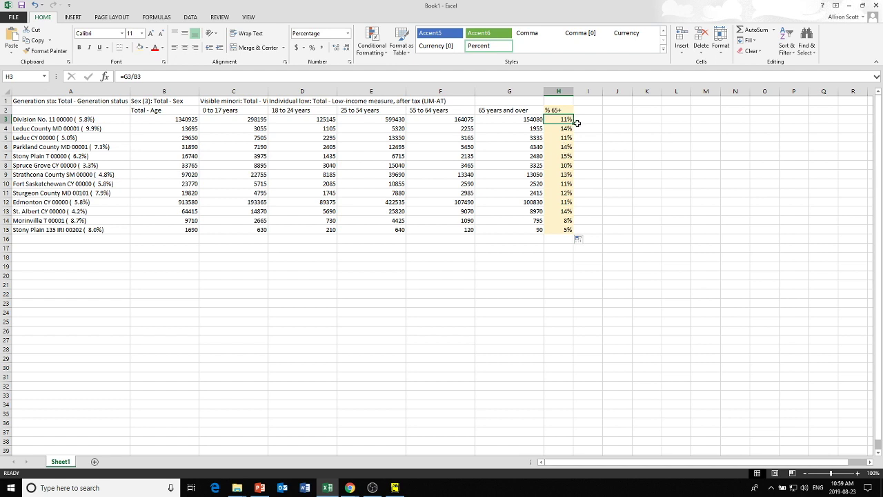
pyautogui.click(647, 131)
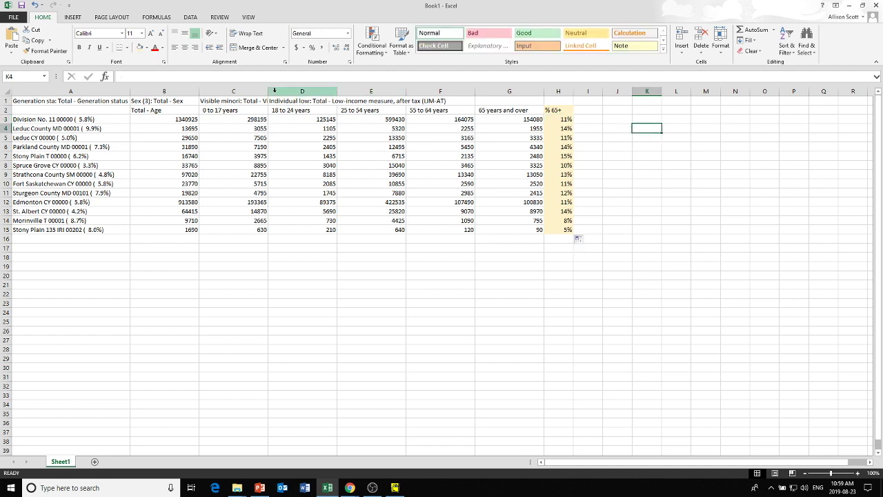
# - Bold the headings in row 2 and widen columns C and A slightly
pyautogui.moveTo(268, 90); pyautogui.dragTo(285, 90)
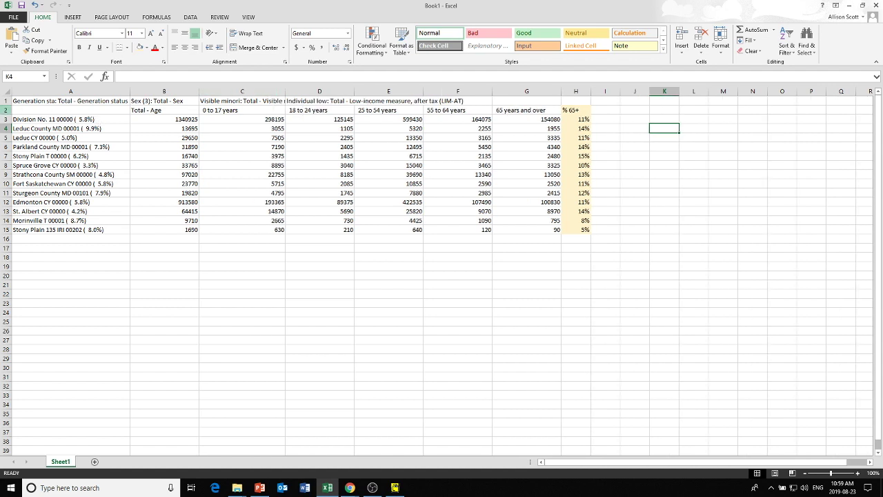
pyautogui.click(6, 109)
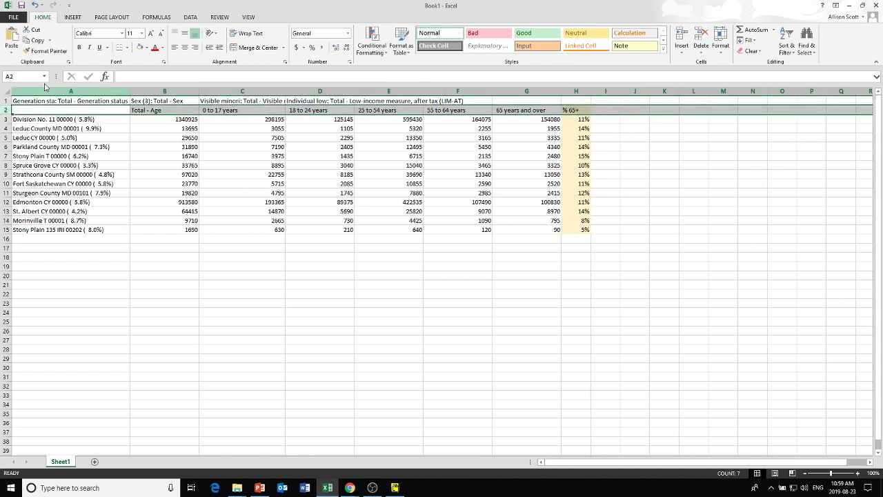
pyautogui.click(78, 47)
pyautogui.click(98, 100)
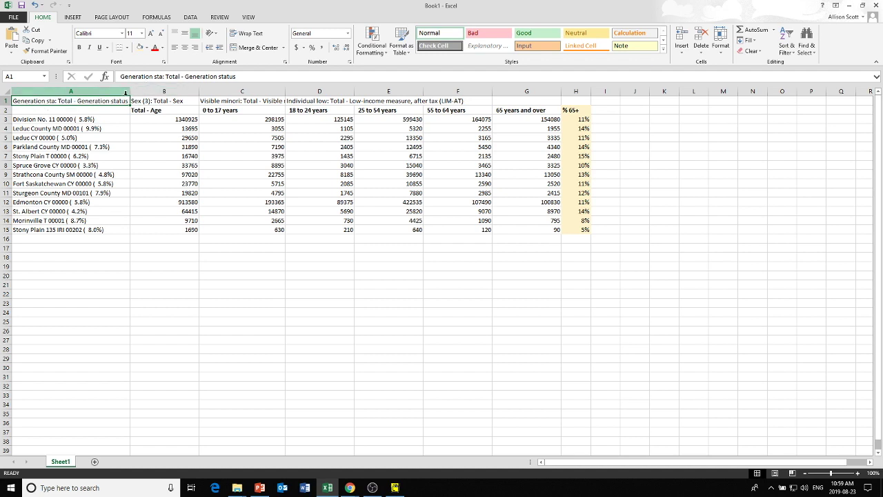
pyautogui.moveTo(131, 91); pyautogui.dragTo(134, 90)
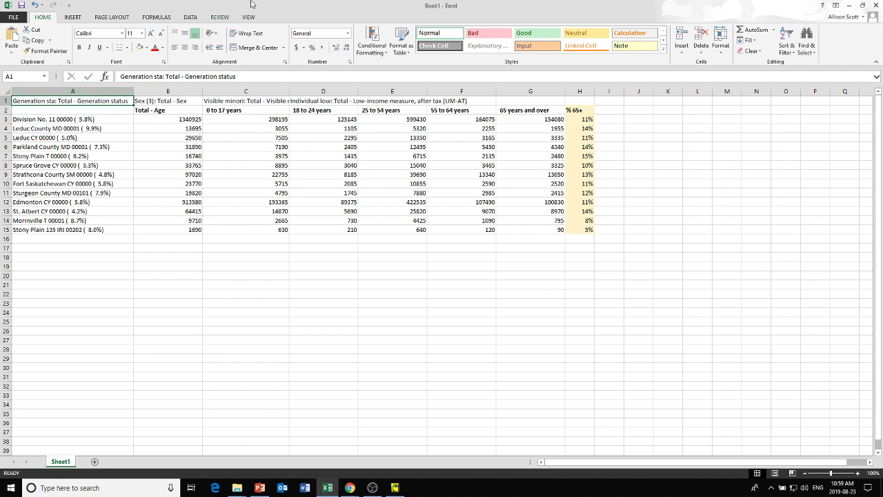
# - Examine the sex, visible minority and low-income selections described in the row 1 header cells
pyautogui.click(171, 102)
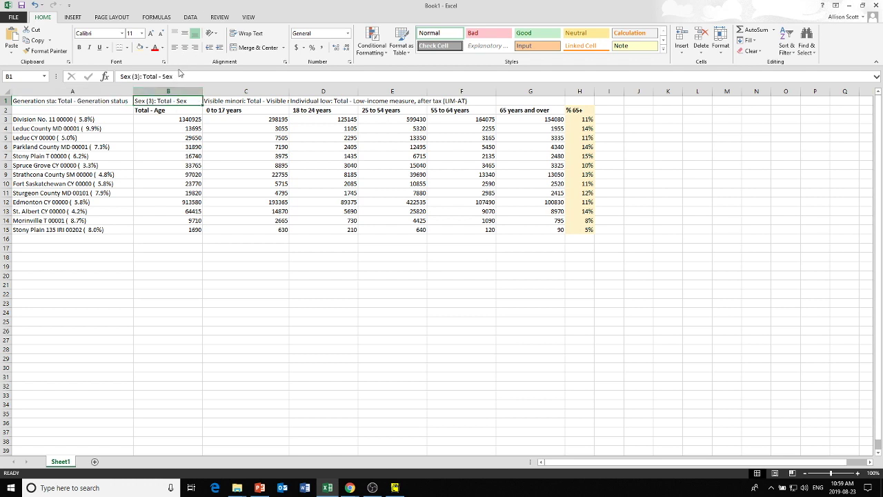
pyautogui.moveTo(173, 76); pyautogui.dragTo(141, 76)
pyautogui.click(268, 102)
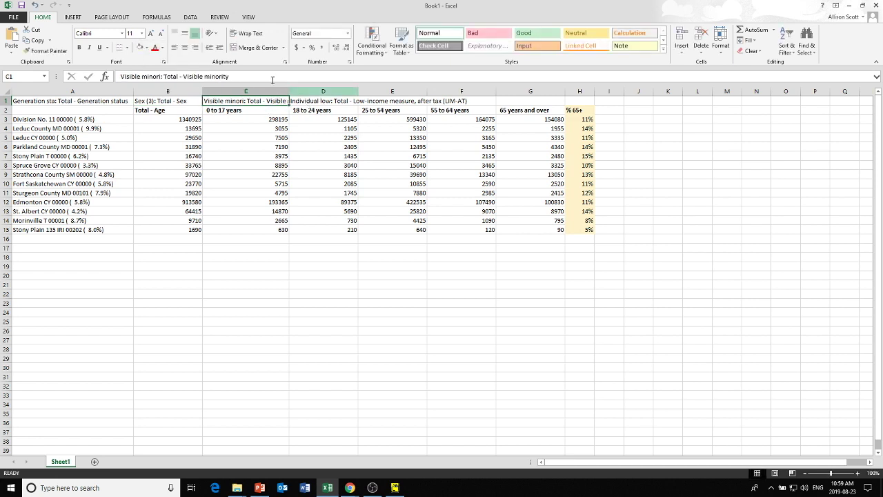
pyautogui.moveTo(229, 75); pyautogui.dragTo(167, 76)
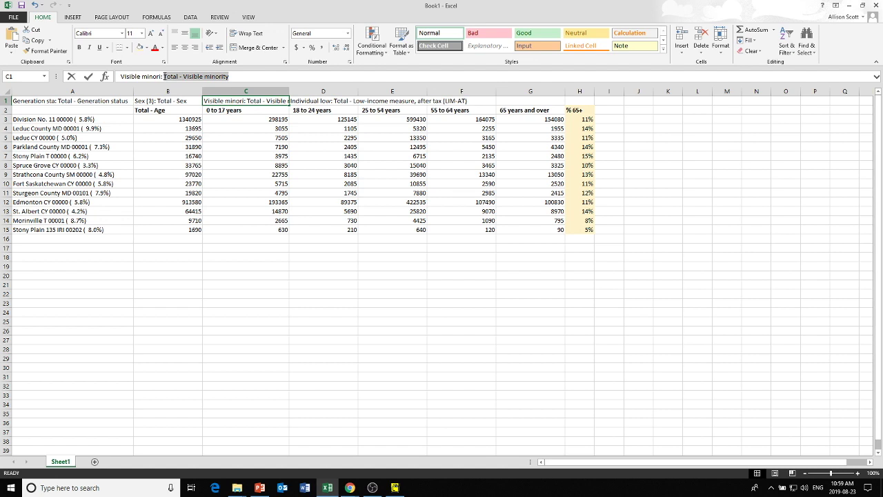
pyautogui.moveTo(164, 76); pyautogui.dragTo(163, 76)
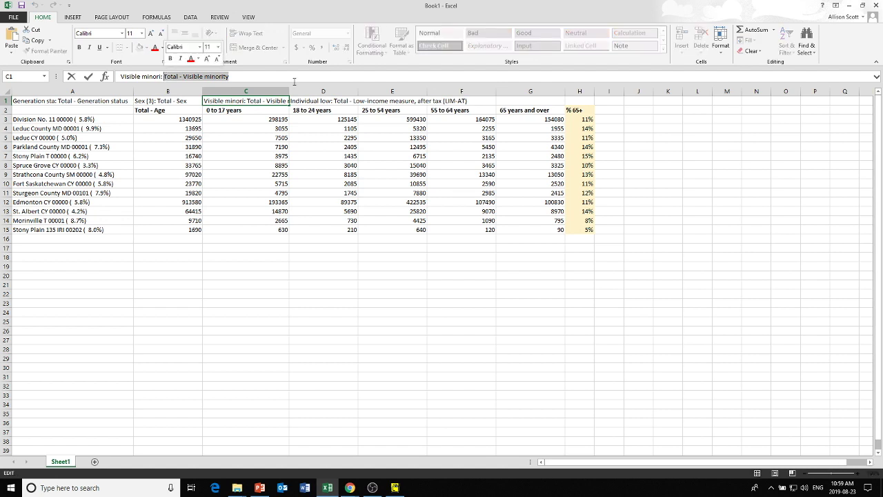
pyautogui.click(336, 100)
pyautogui.moveTo(319, 76); pyautogui.dragTo(163, 76)
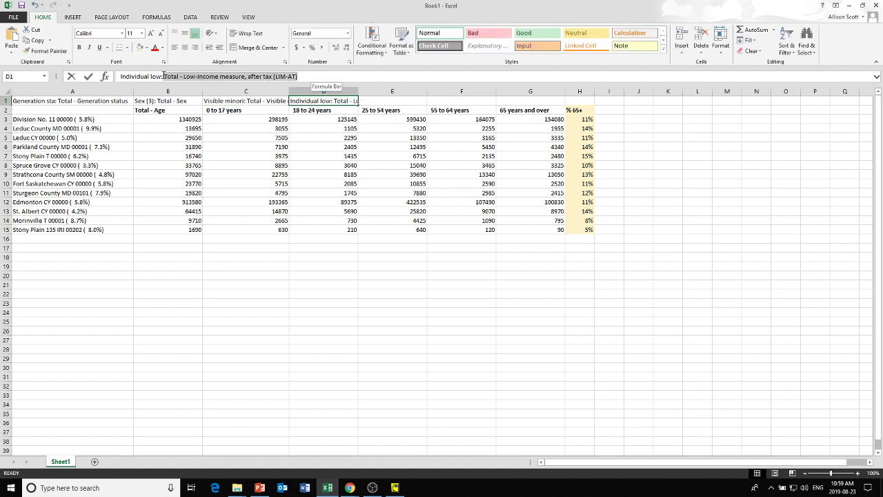
pyautogui.click(354, 293)
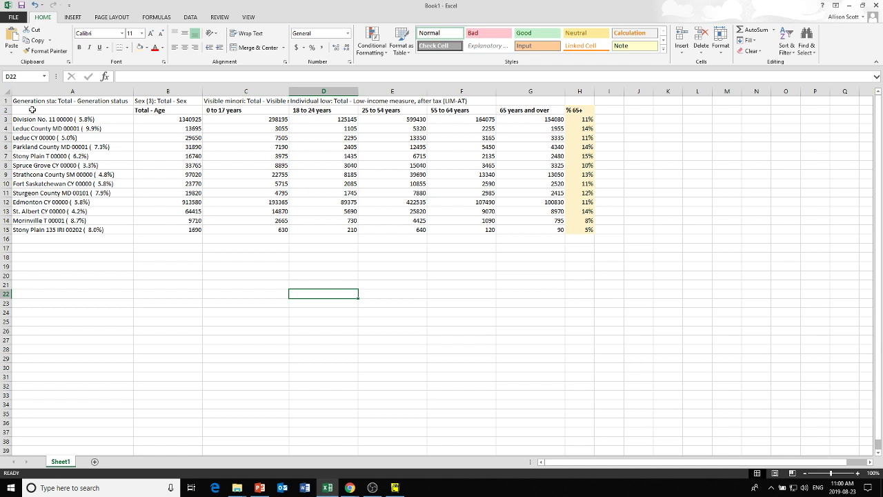
pyautogui.moveTo(37, 100); pyautogui.dragTo(469, 102)
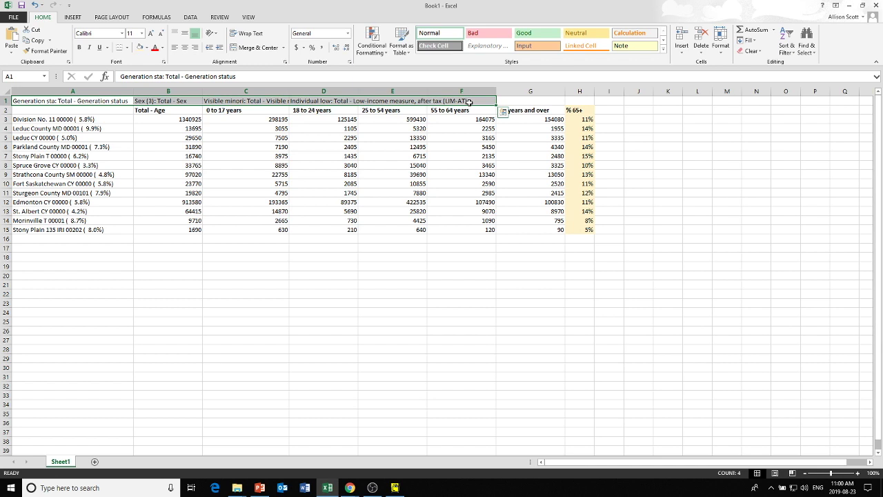
pyautogui.click(753, 220)
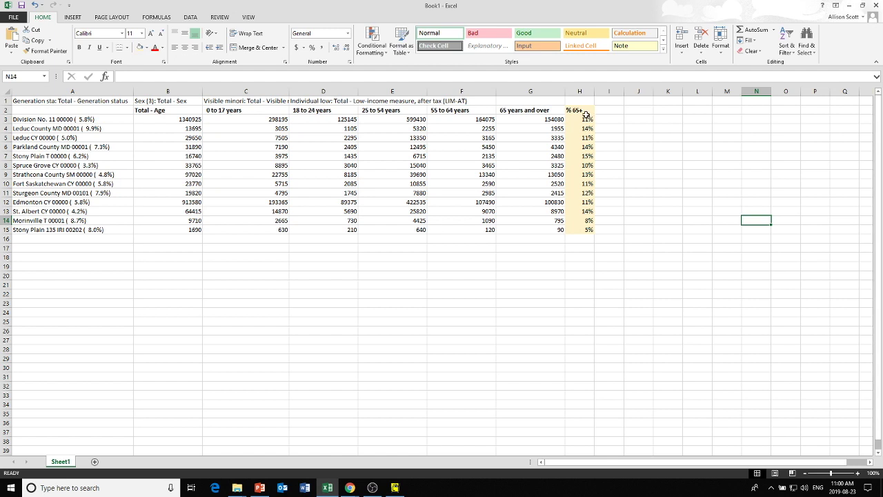
# - Insert a 2-D clustered column chart of H3:H15 and place it beside the table, over columns J to P
pyautogui.moveTo(585, 115); pyautogui.dragTo(586, 229)
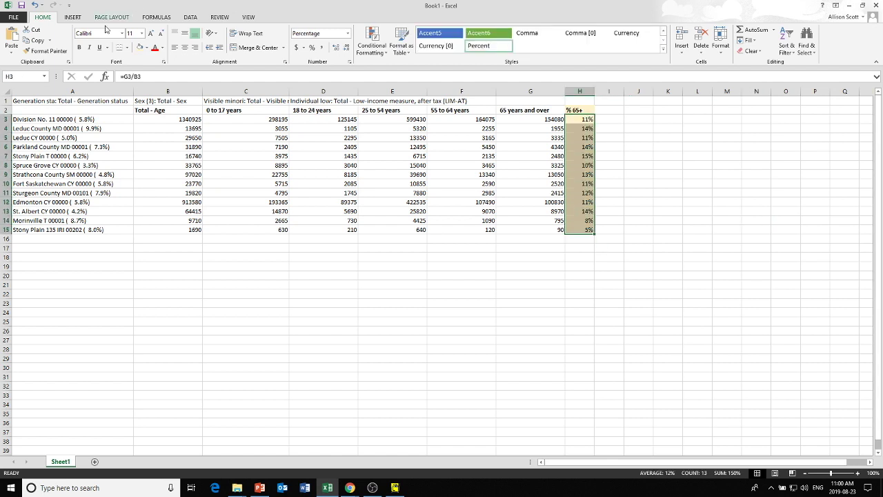
pyautogui.click(73, 17)
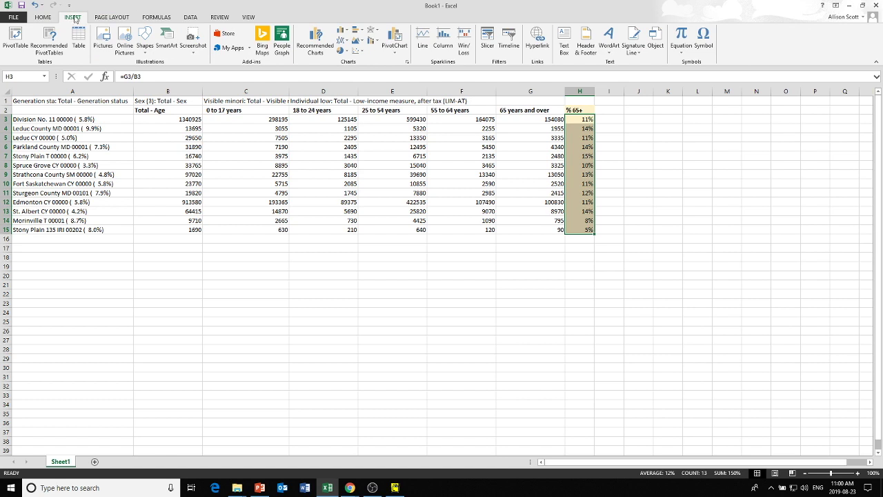
pyautogui.click(345, 31)
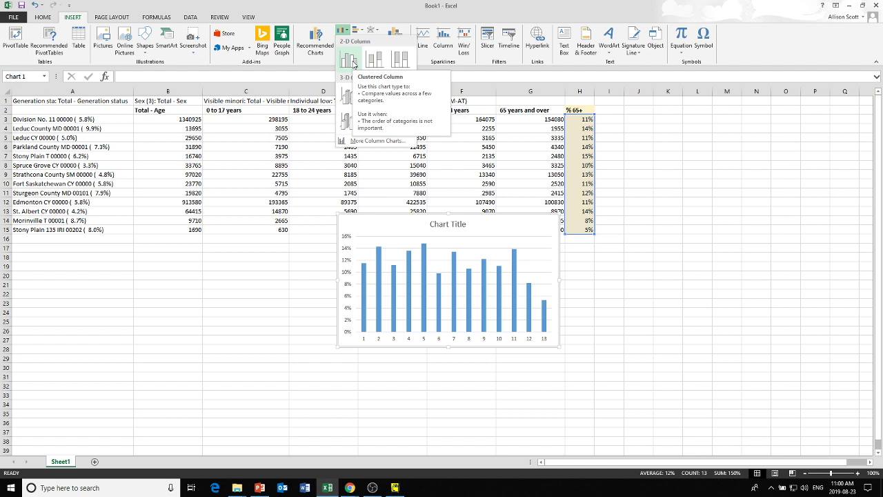
pyautogui.click(350, 61)
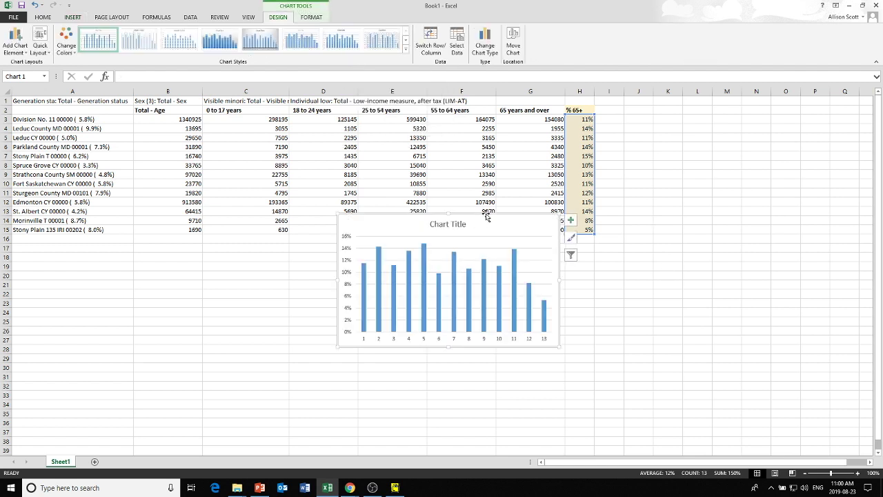
pyautogui.moveTo(486, 216); pyautogui.dragTo(759, 114)
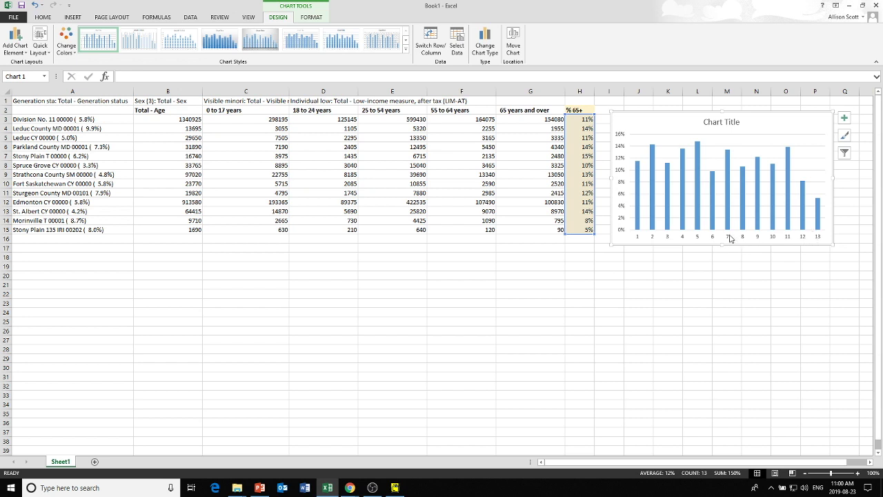
# - Set the chart's horizontal axis labels to the geography names in A3:A15
pyautogui.rightClick(764, 123)
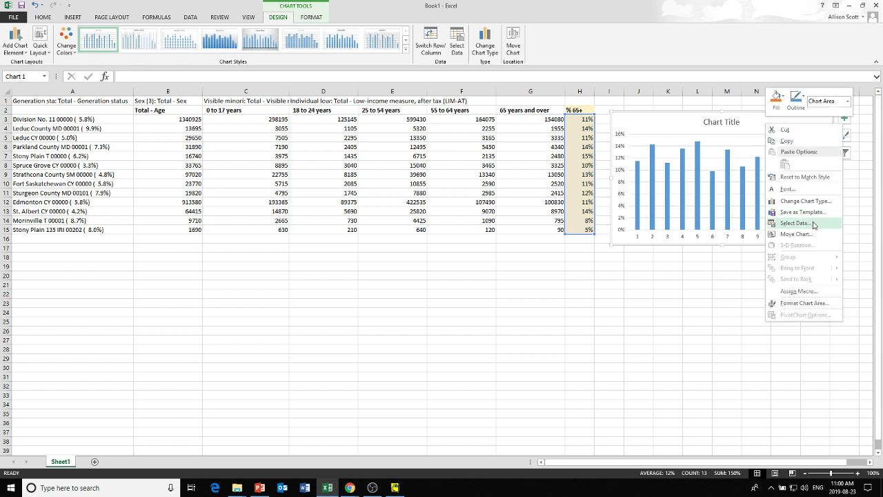
pyautogui.click(795, 223)
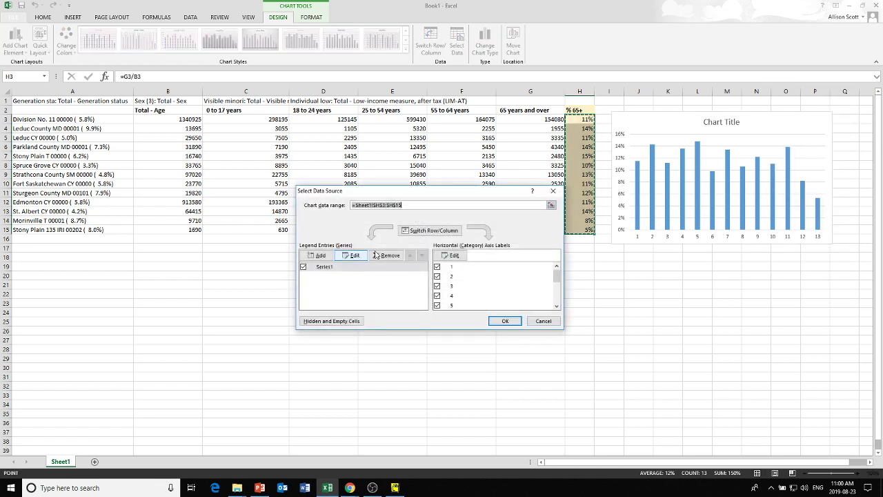
pyautogui.click(452, 255)
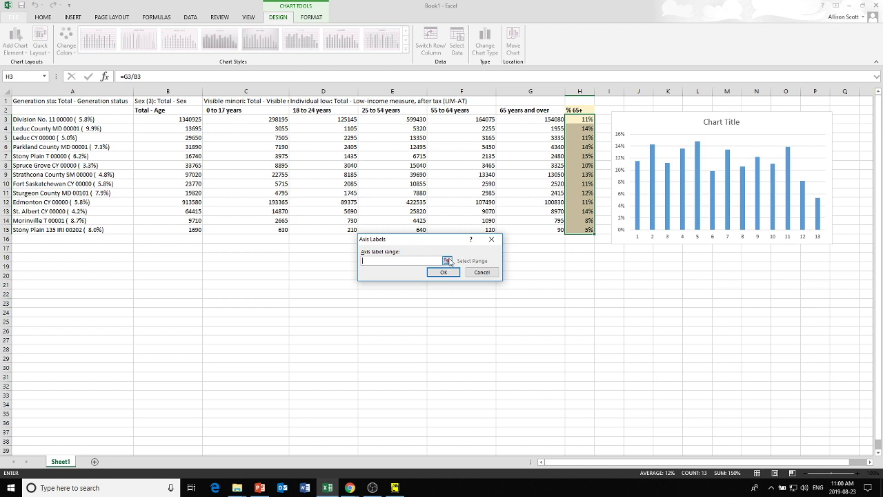
pyautogui.click(447, 261)
pyautogui.moveTo(61, 118); pyautogui.dragTo(69, 229)
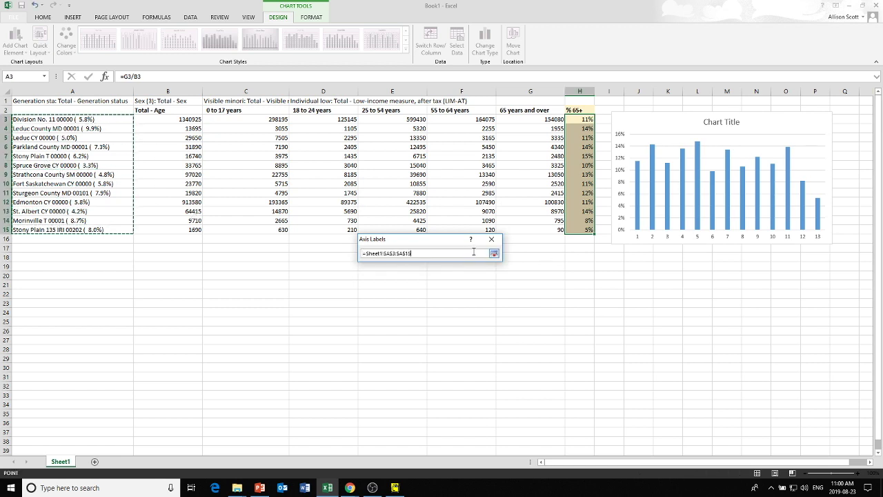
pyautogui.click(494, 254)
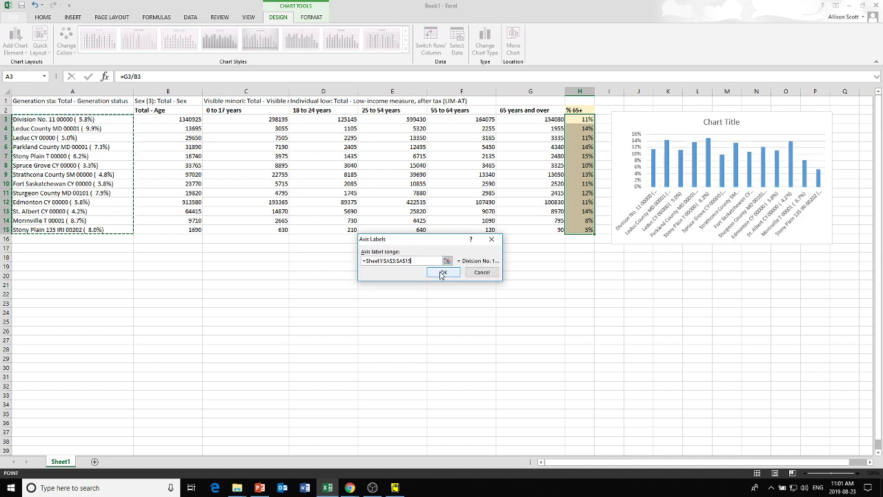
pyautogui.click(442, 273)
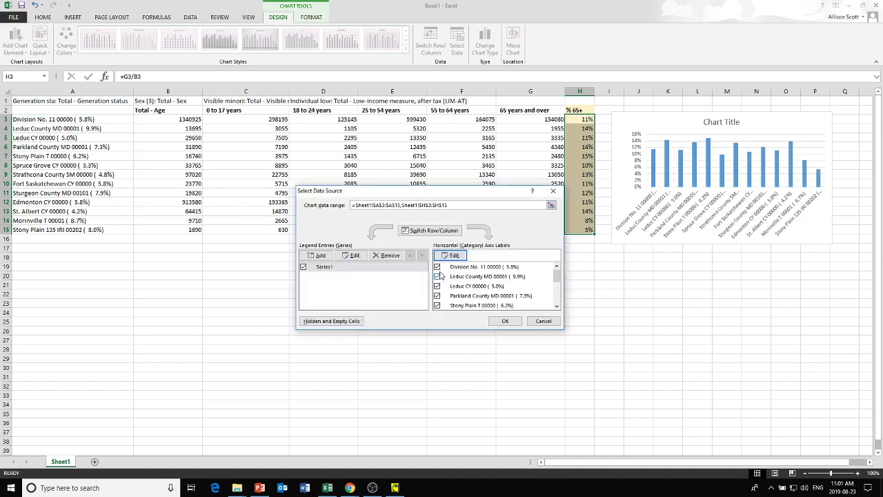
pyautogui.click(507, 321)
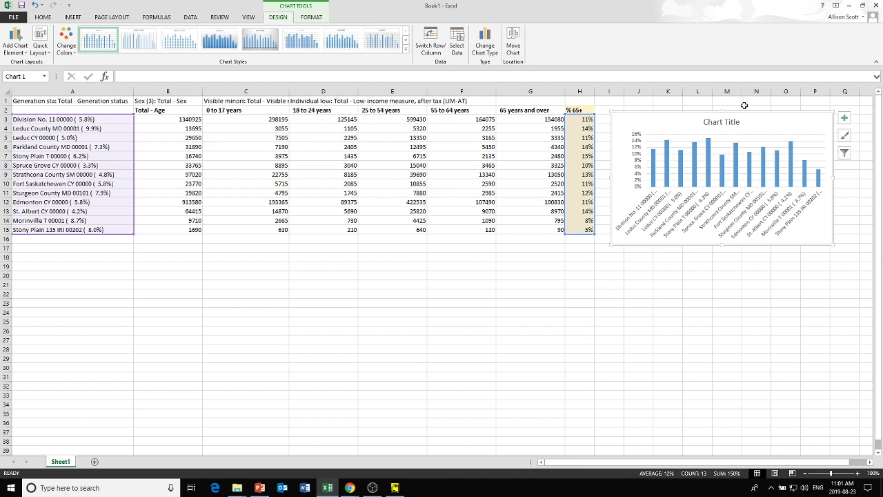
# - Move the chart to columns D to L, rows 10 to 31, and enlarge it to about 22.5 cm wide and 11.5 cm high
pyautogui.moveTo(745, 105)
pyautogui.mouseDown()
pyautogui.moveTo(733, 120)
pyautogui.moveTo(481, 239)
pyautogui.mouseUp()
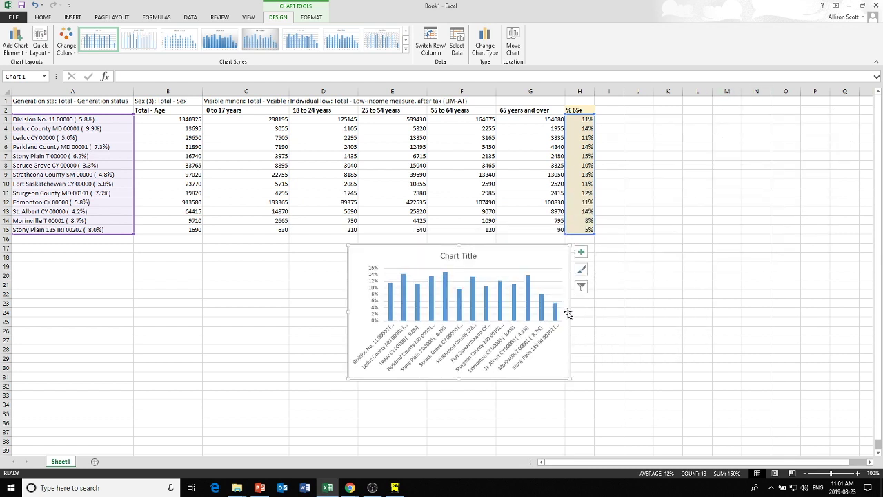
pyautogui.moveTo(570, 312); pyautogui.dragTo(691, 312)
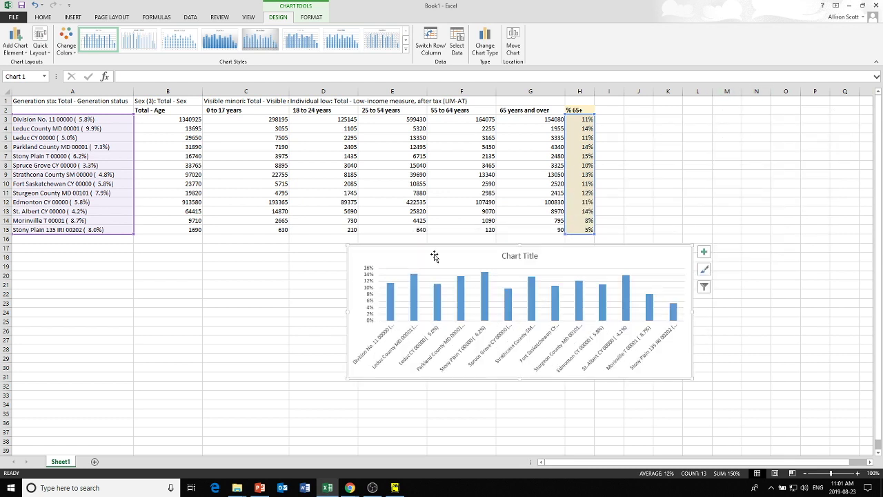
pyautogui.moveTo(348, 312); pyautogui.dragTo(299, 310)
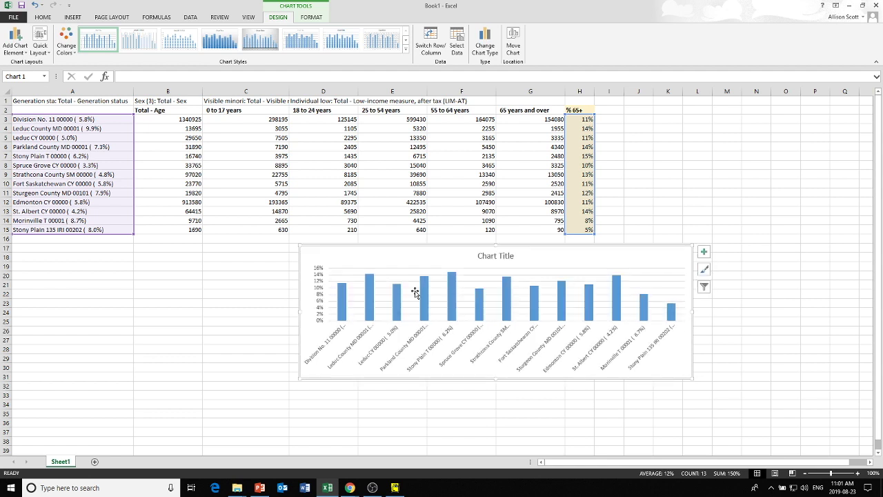
pyautogui.moveTo(496, 246); pyautogui.dragTo(492, 178)
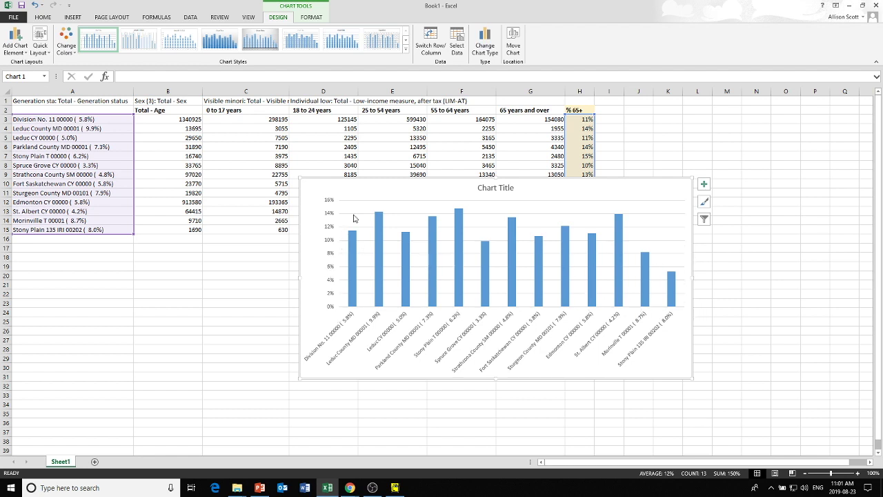
# - Replace the chart title with "Proportion of Seniors age 65+, by Geography"
pyautogui.click(496, 187)
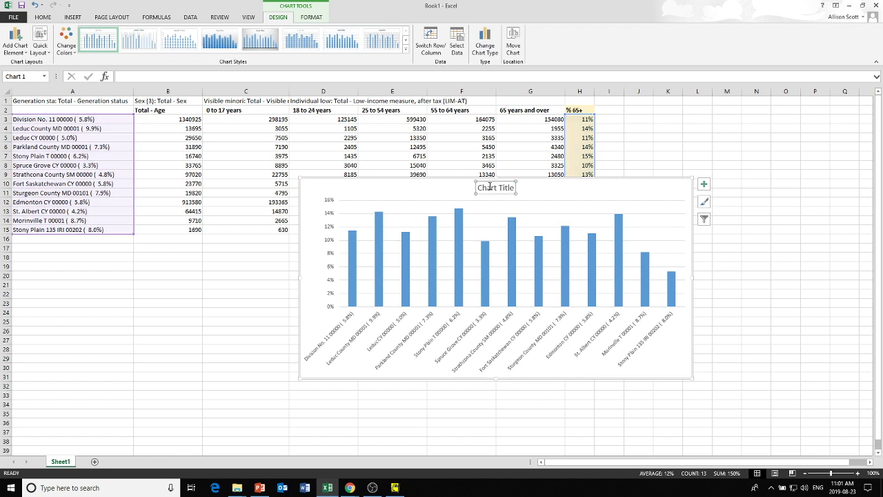
pyautogui.tripleClick(476, 188)
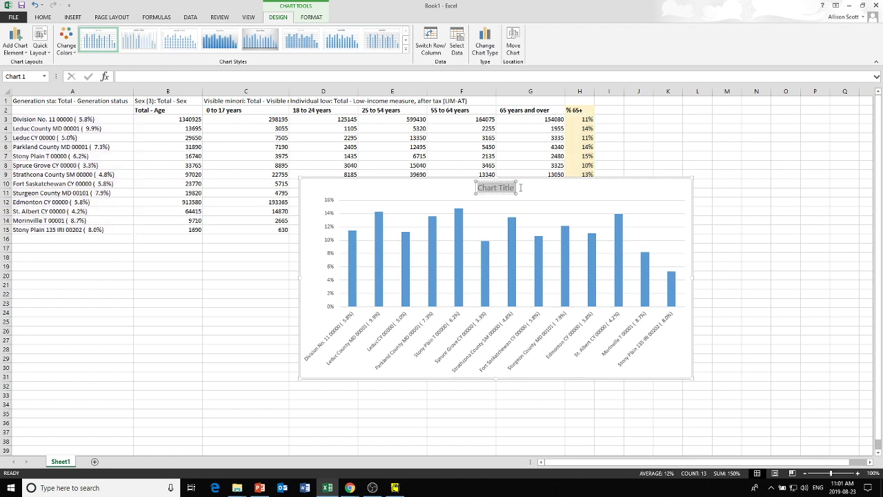
pyautogui.write('Propor')
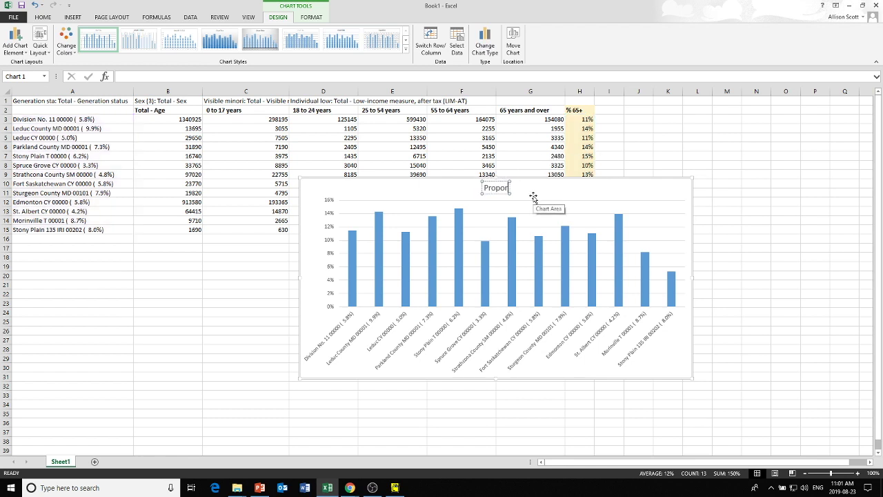
pyautogui.write('tion of Senio')
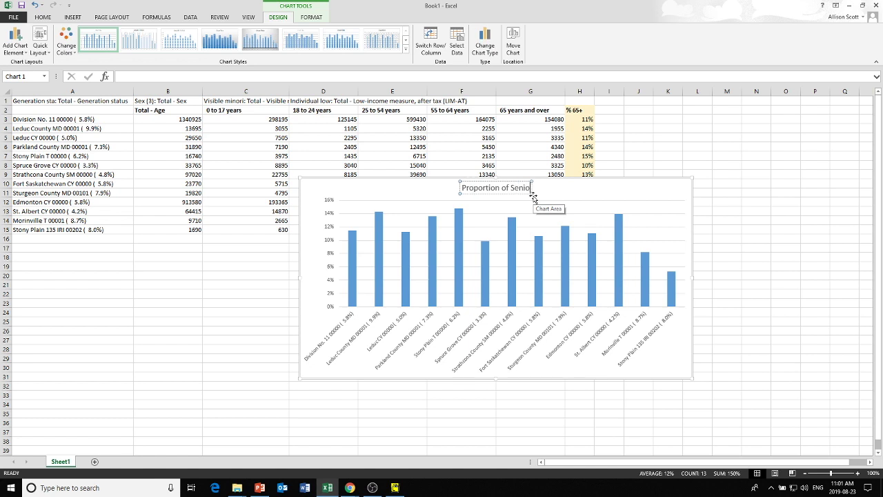
pyautogui.write('rs age')
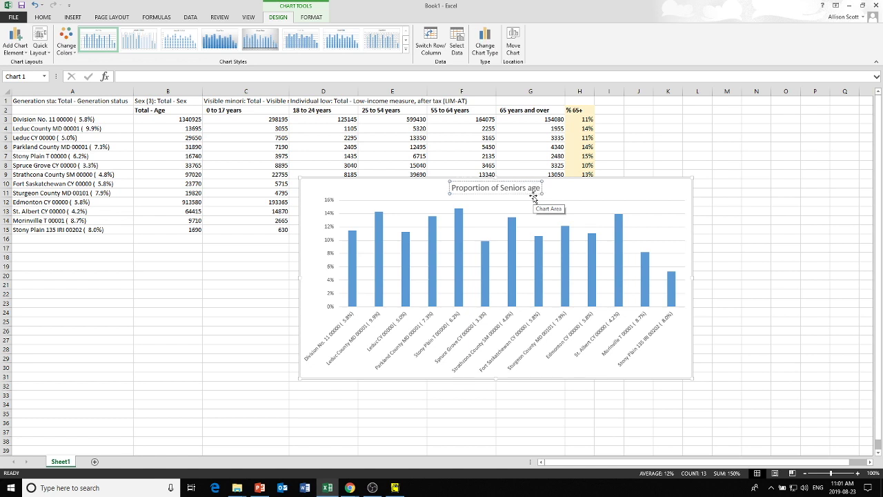
pyautogui.write(' 65+,')
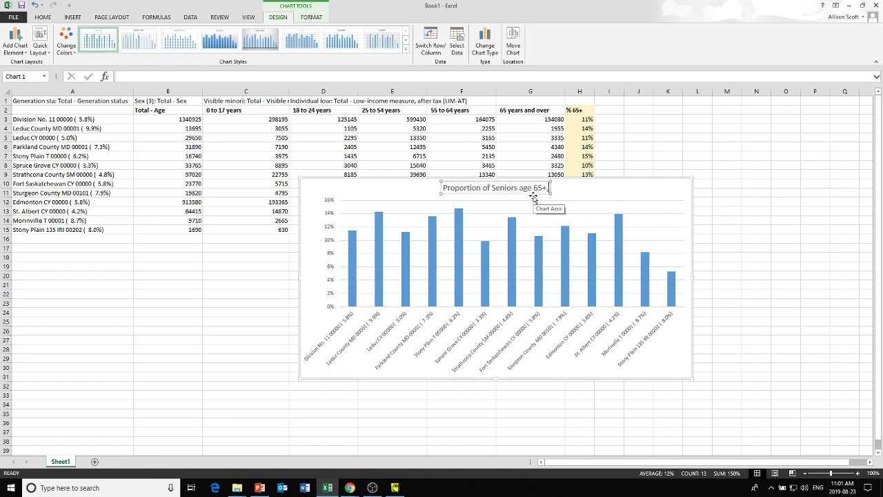
pyautogui.write(' by Geogrpahy')
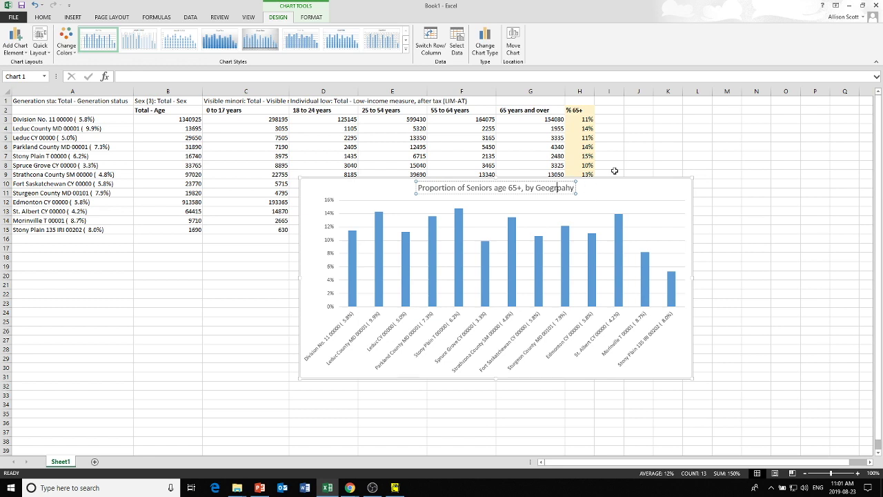
pyautogui.press('Delete')
pyautogui.press('Delete')
pyautogui.write('ap')
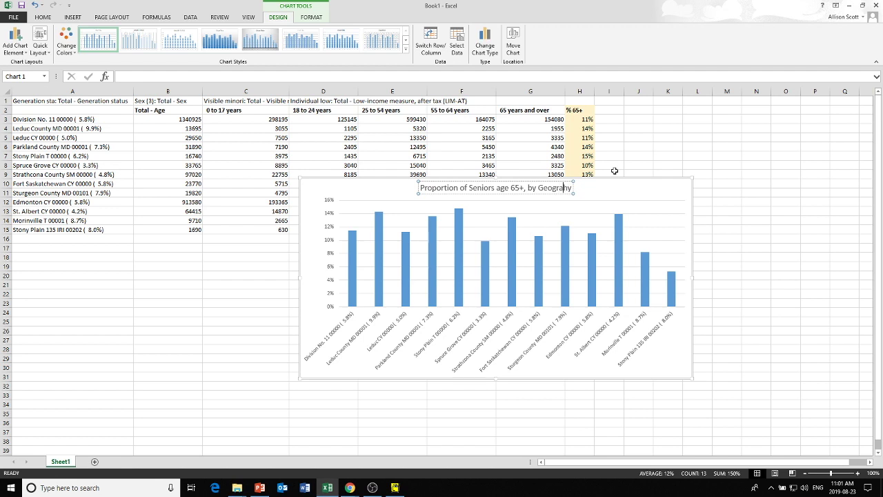
pyautogui.write('p')
pyautogui.click(715, 143)
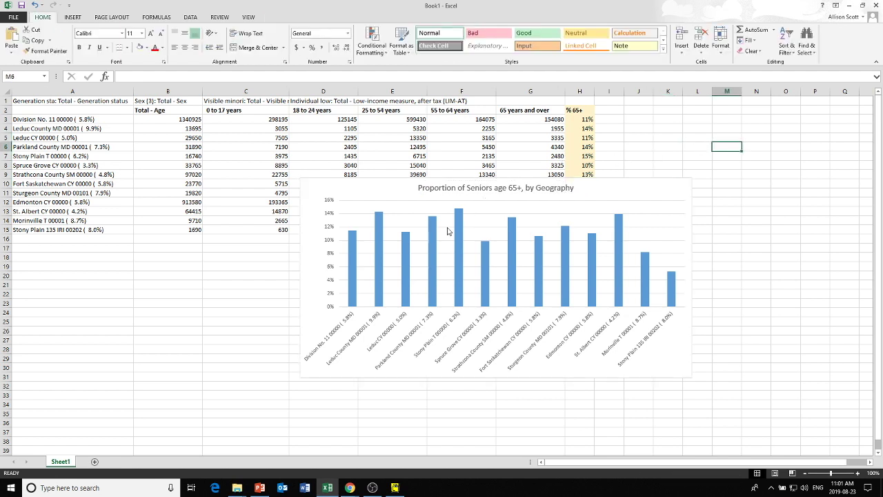
# - Add a primary vertical axis title to the chart reading "Proportion"
pyautogui.click(391, 191)
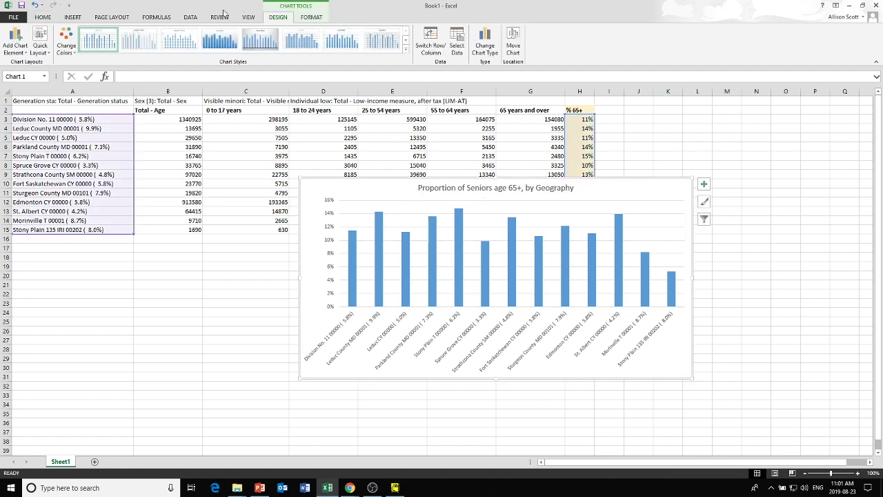
pyautogui.click(310, 17)
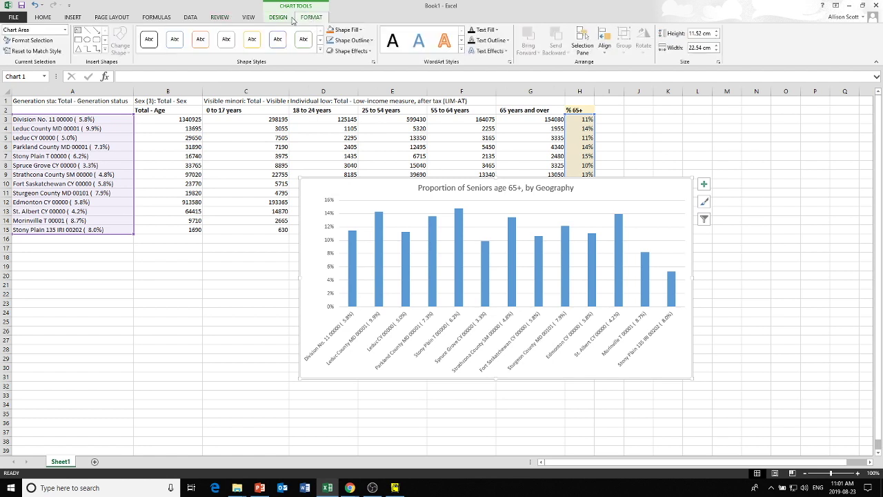
pyautogui.click(289, 20)
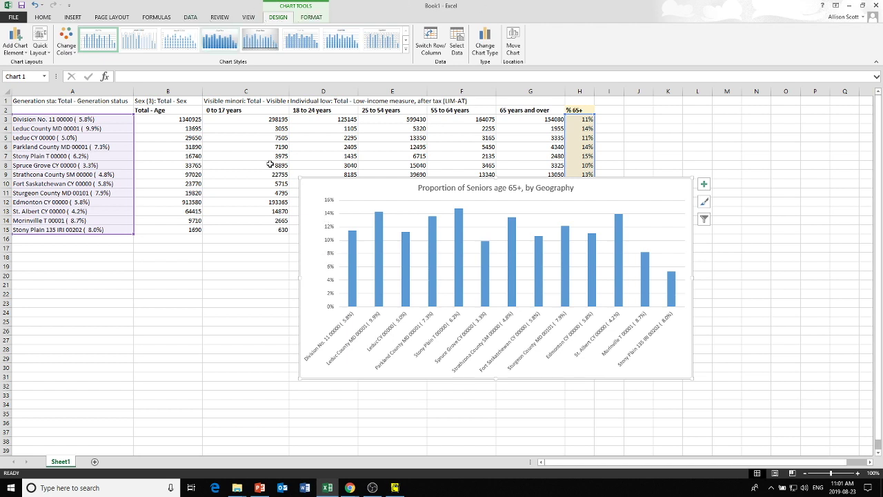
pyautogui.click(25, 52)
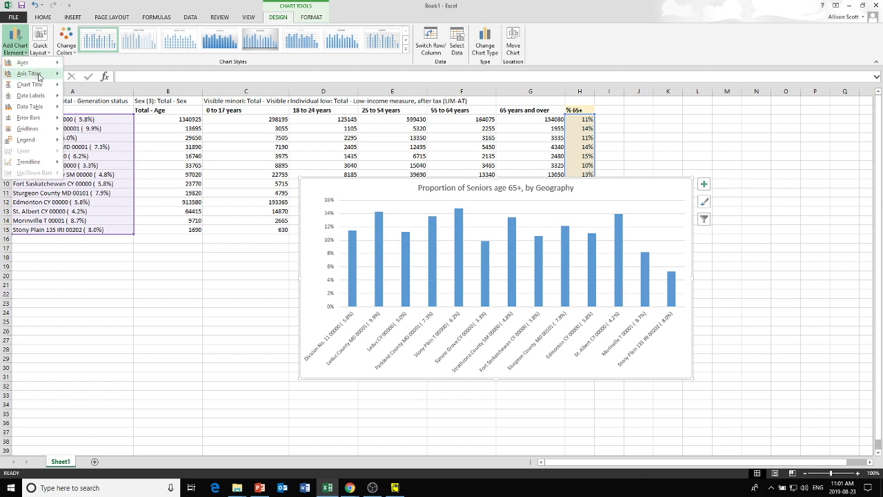
pyautogui.moveTo(39, 76)
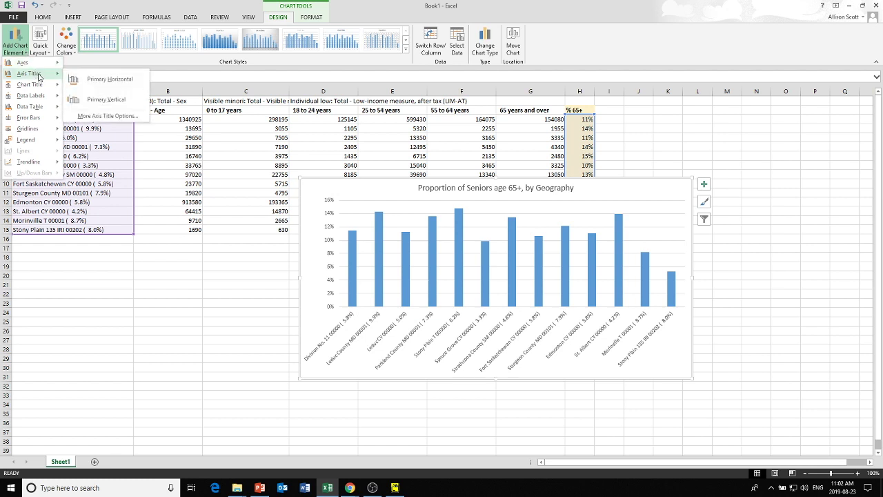
pyautogui.click(105, 103)
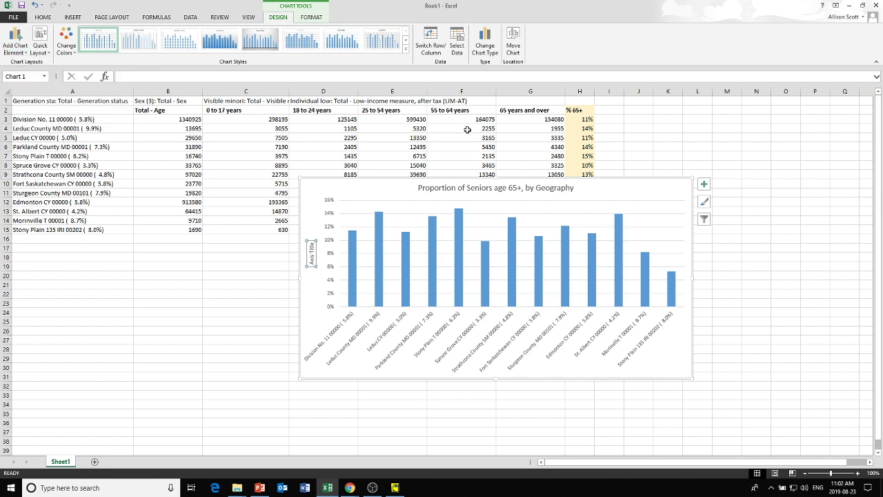
pyautogui.write('Proportion')
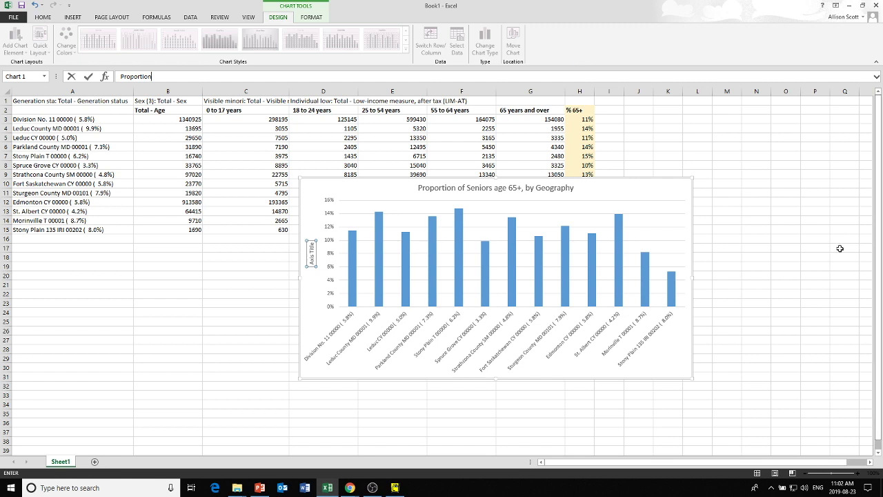
pyautogui.click(785, 276)
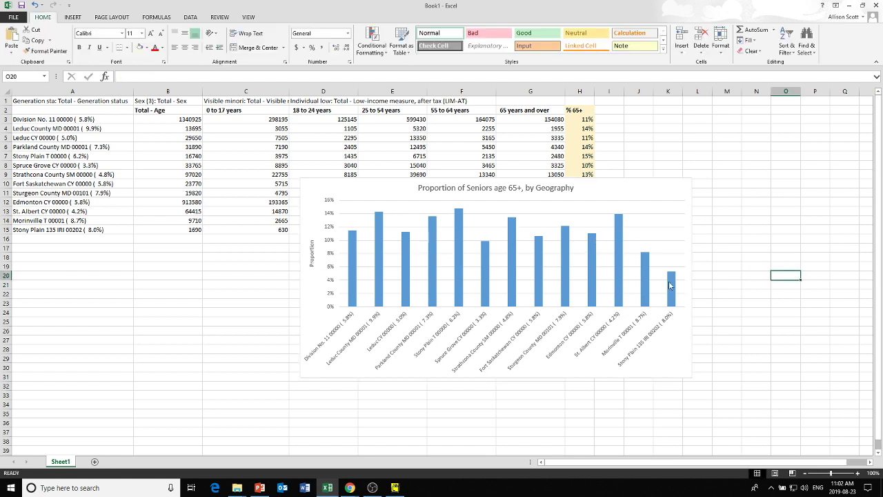
# - Reduce the data series gap width so the gaps are about half as wide as the columns
pyautogui.click(590, 264)
pyautogui.rightClick(590, 267)
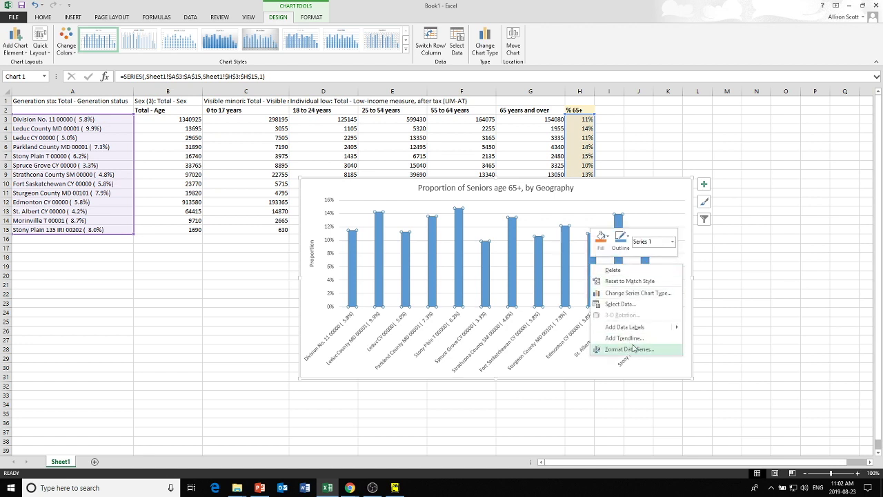
pyautogui.moveTo(628, 332)
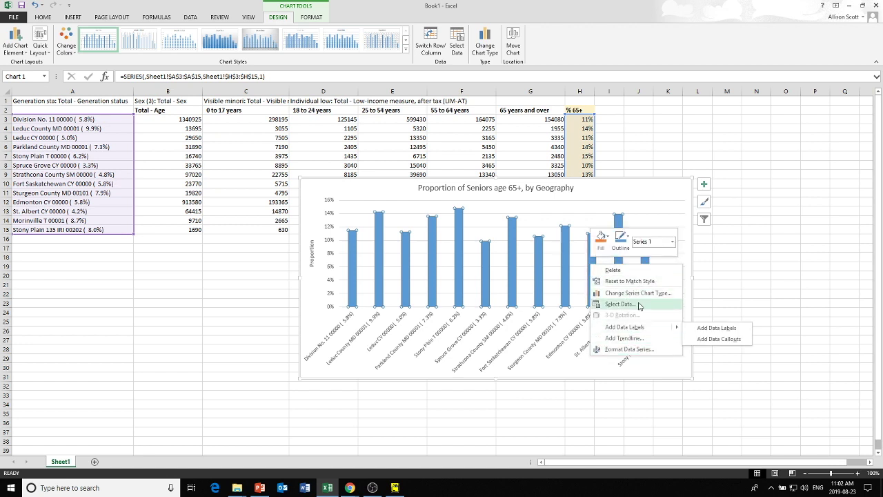
pyautogui.click(634, 351)
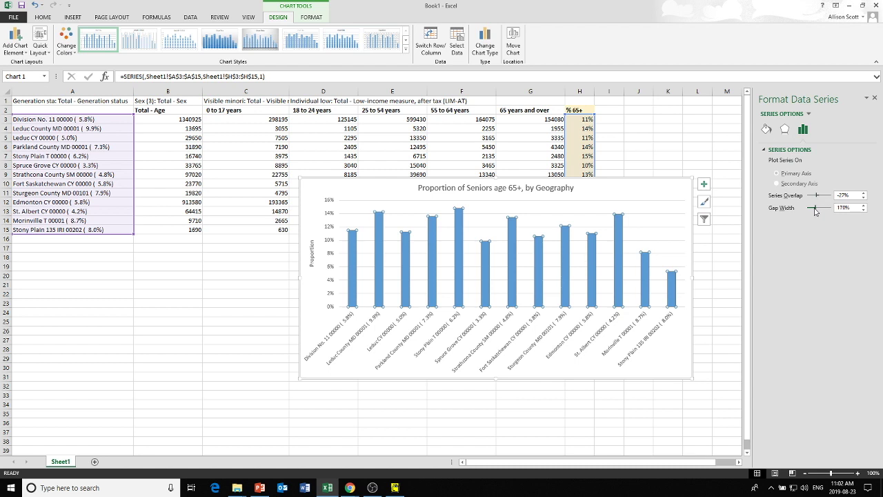
pyautogui.moveTo(815, 211); pyautogui.dragTo(812, 211)
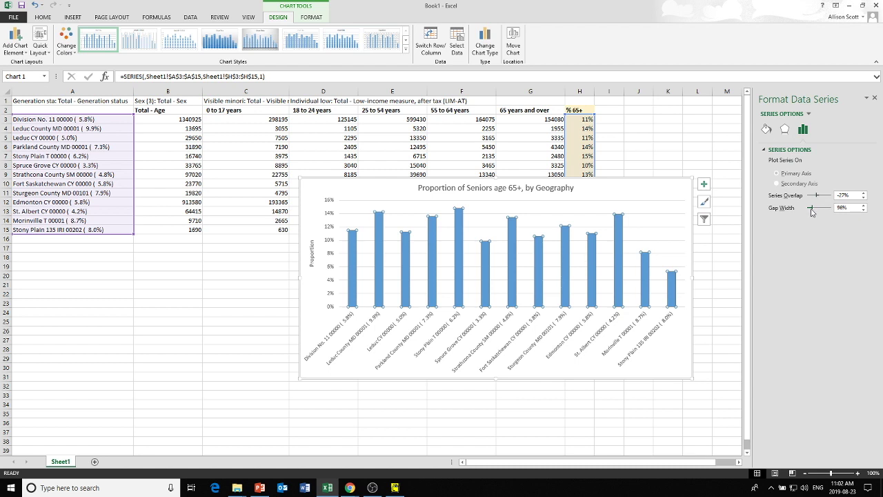
pyautogui.click(669, 162)
# - Make the chart title bold
pyautogui.click(459, 190)
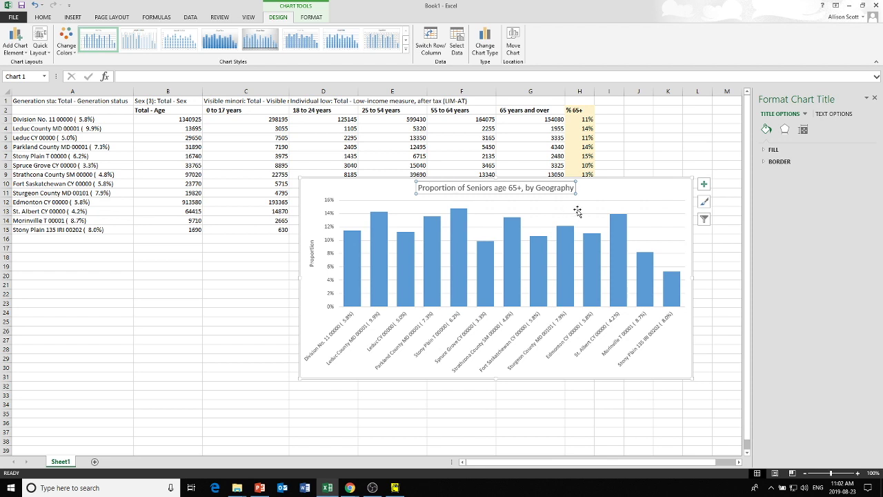
pyautogui.hotkey('ctrl', 'b')
pyautogui.click(43, 17)
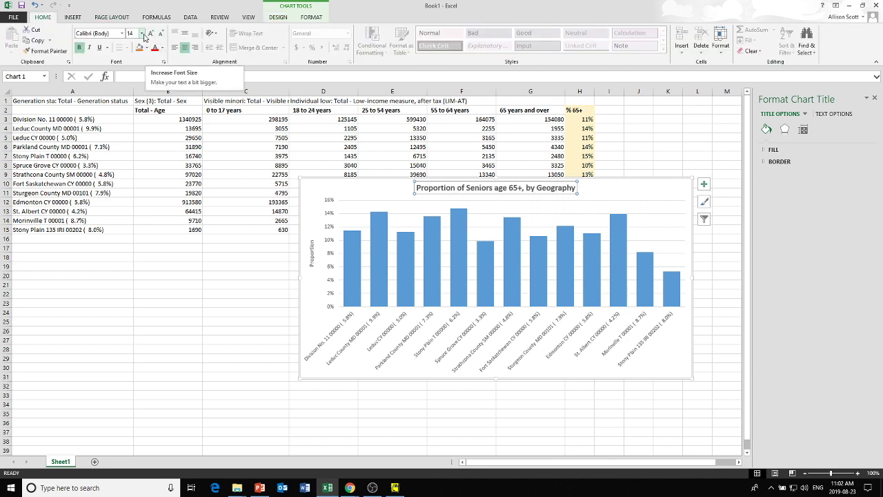
pyautogui.click(79, 48)
pyautogui.click(79, 47)
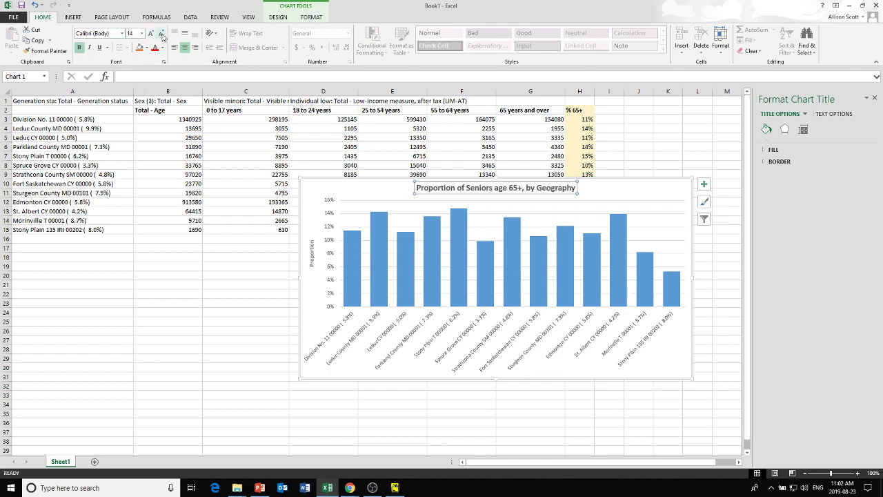
# - Increase the chart title's font size to 18 and make the horizontal axis labels bold
pyautogui.click(151, 33)
pyautogui.click(152, 33)
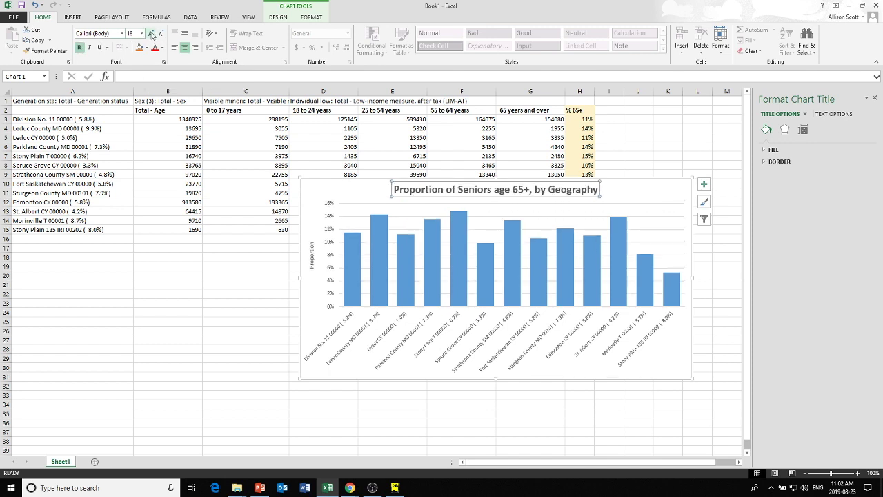
pyautogui.click(339, 332)
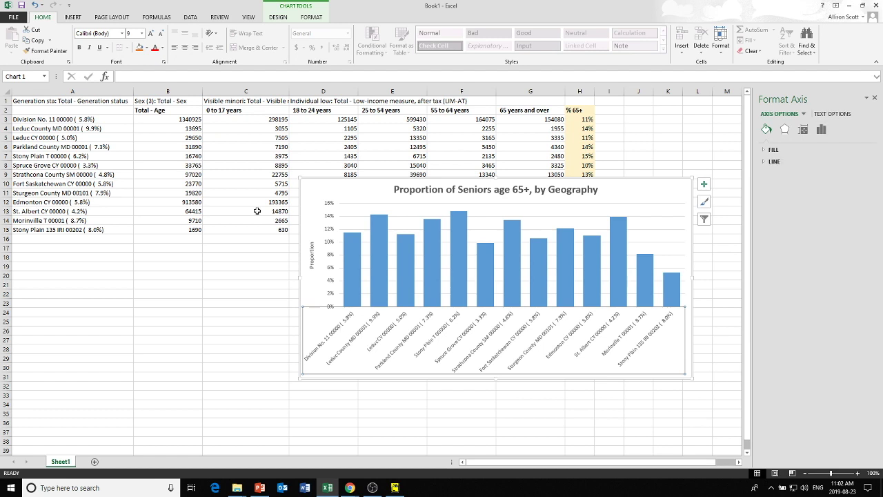
pyautogui.click(79, 48)
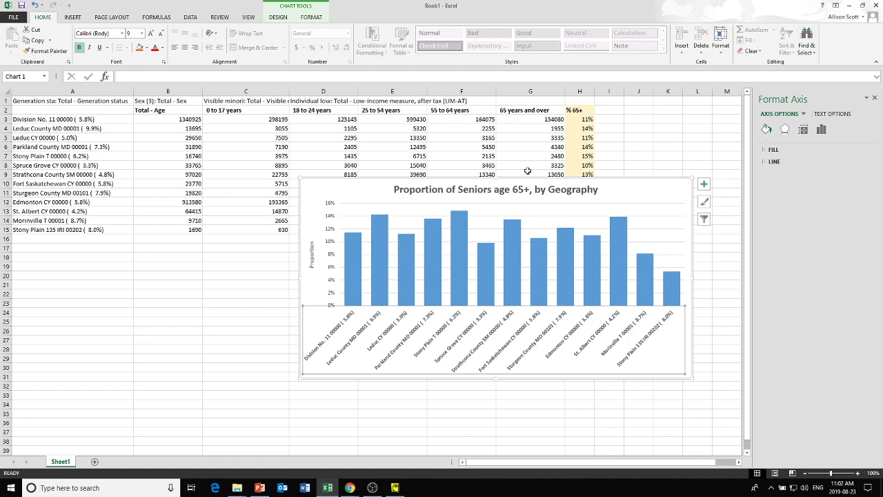
pyautogui.click(660, 157)
# - Insert "in 2016" after "65+" in the chart title so it reads "Proportion of Seniors age 65+ in 2016, by Geography"
pyautogui.click(605, 181)
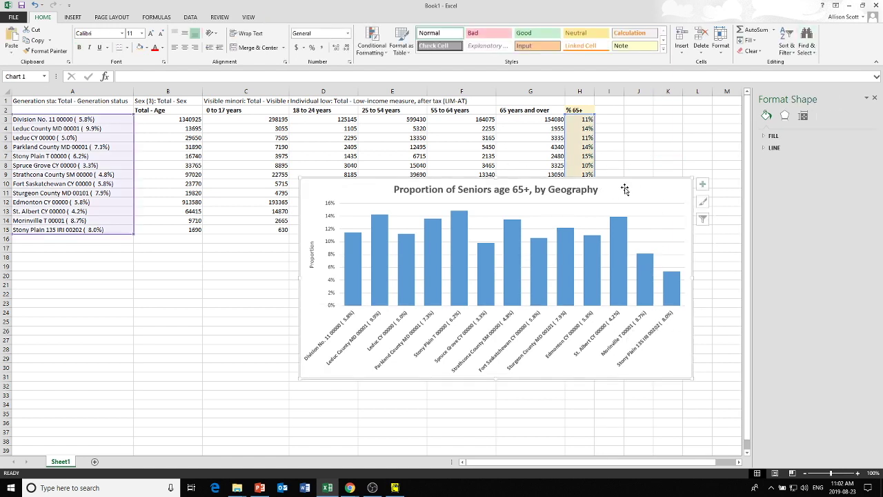
pyautogui.click(663, 177)
pyautogui.click(662, 182)
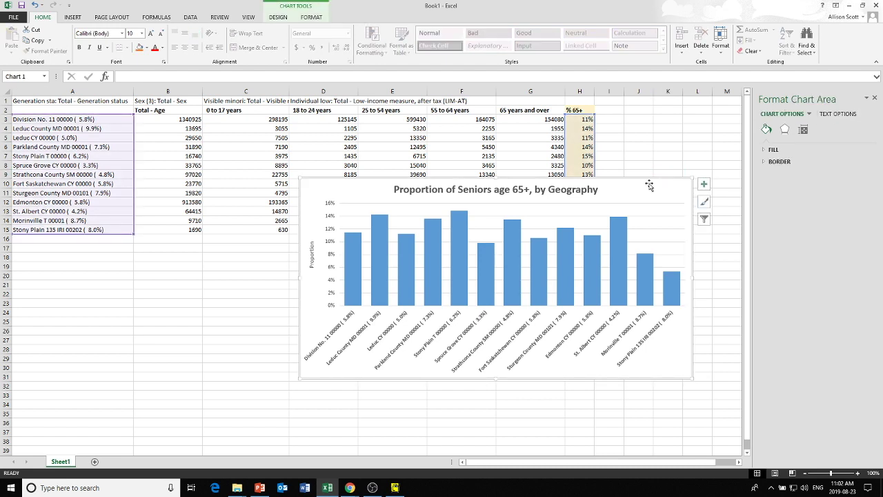
pyautogui.click(502, 190)
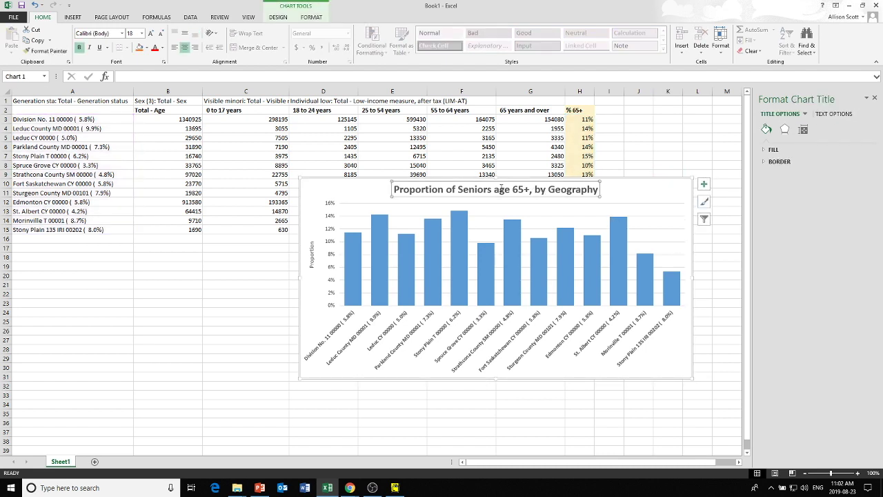
pyautogui.click(529, 189)
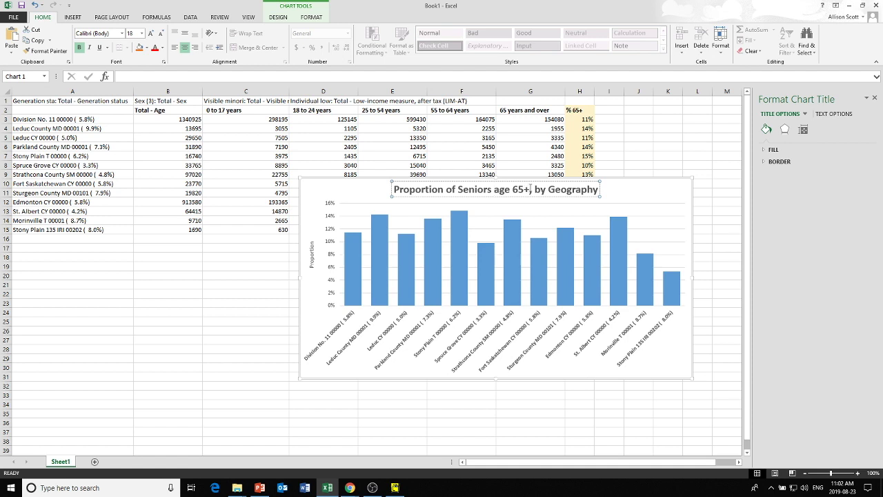
pyautogui.write('in 2016')
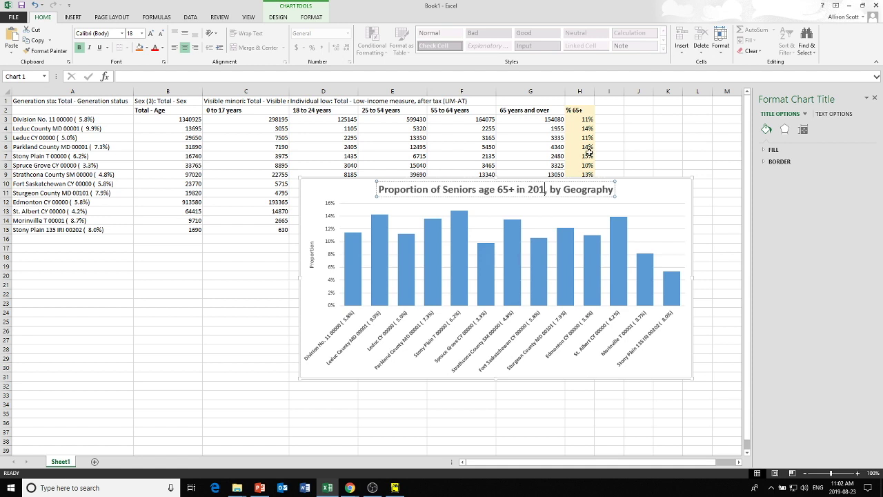
pyautogui.click(666, 137)
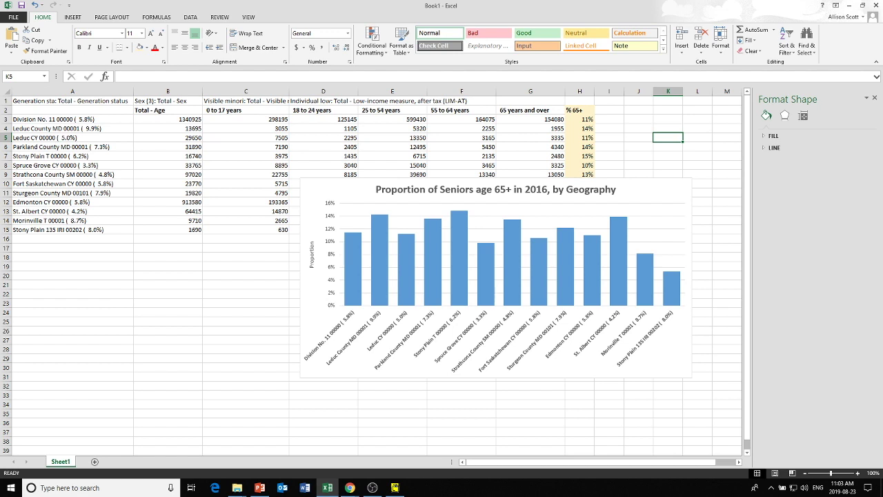
# - Try to open the 97-563-XCB2006037 table from the downloaded 2006 census zip folder
pyautogui.hotkey('alt', 'Tab')
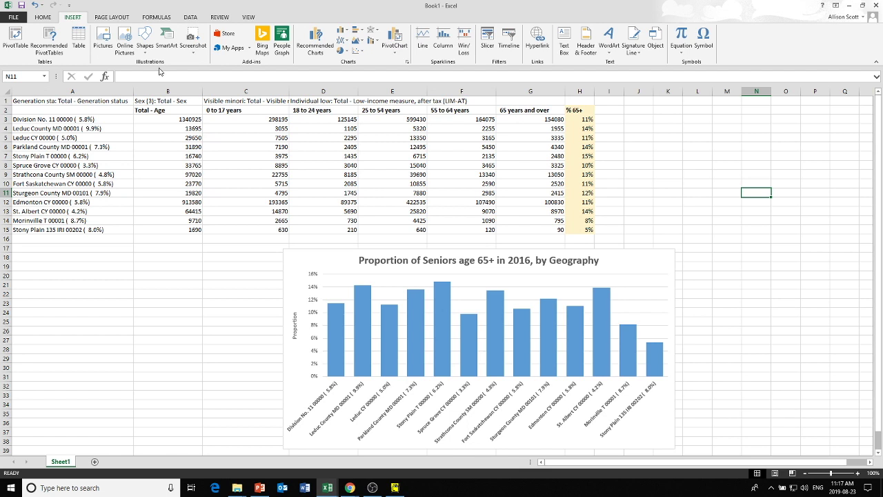
pyautogui.moveTo(238, 488)
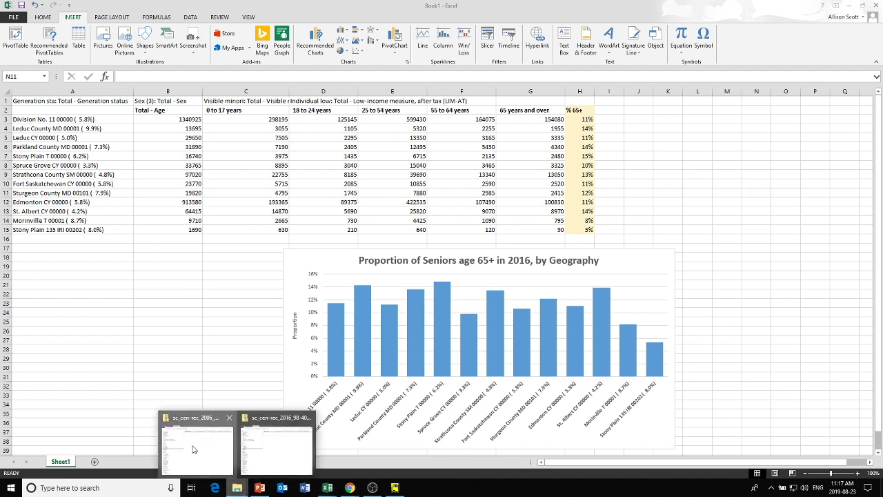
pyautogui.click(195, 449)
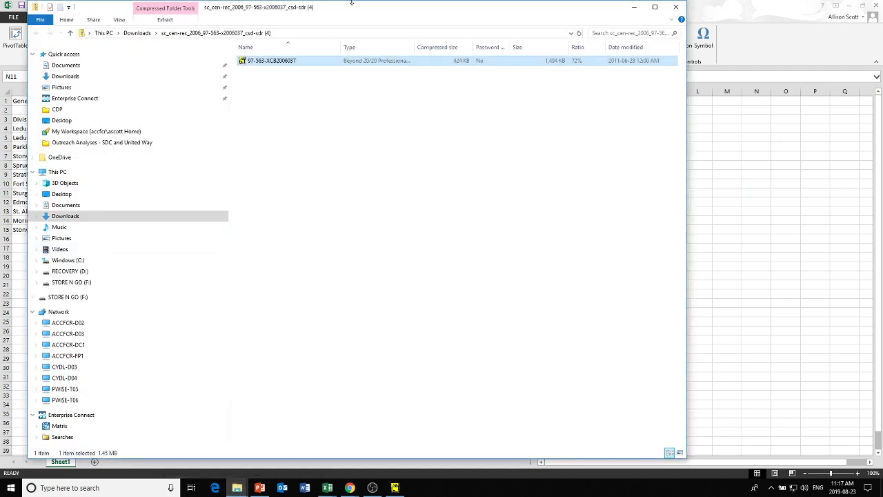
pyautogui.doubleClick(289, 61)
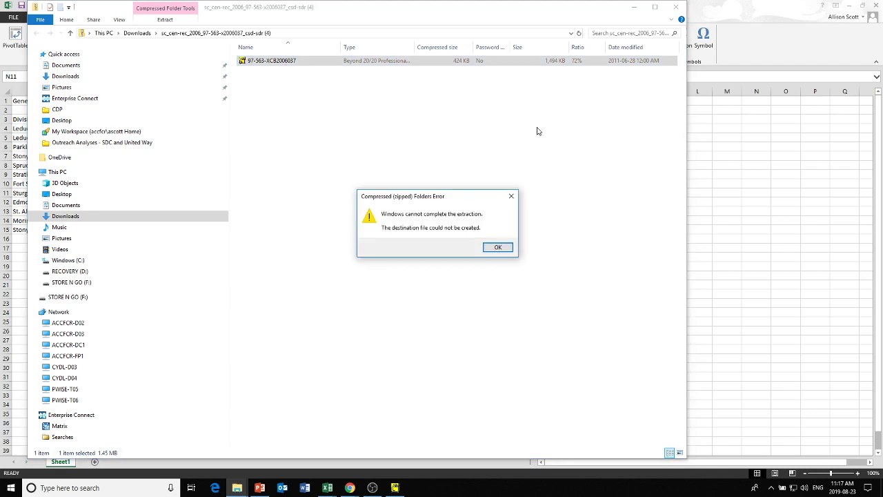
pyautogui.click(504, 250)
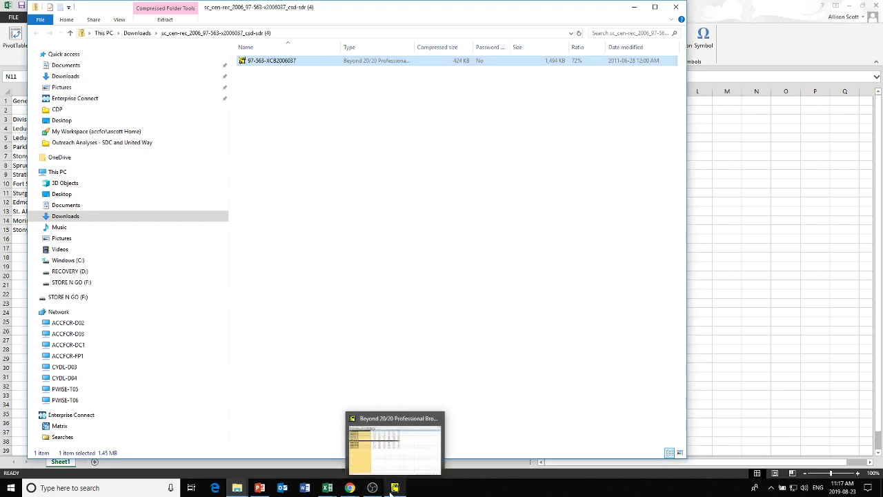
pyautogui.click(633, 7)
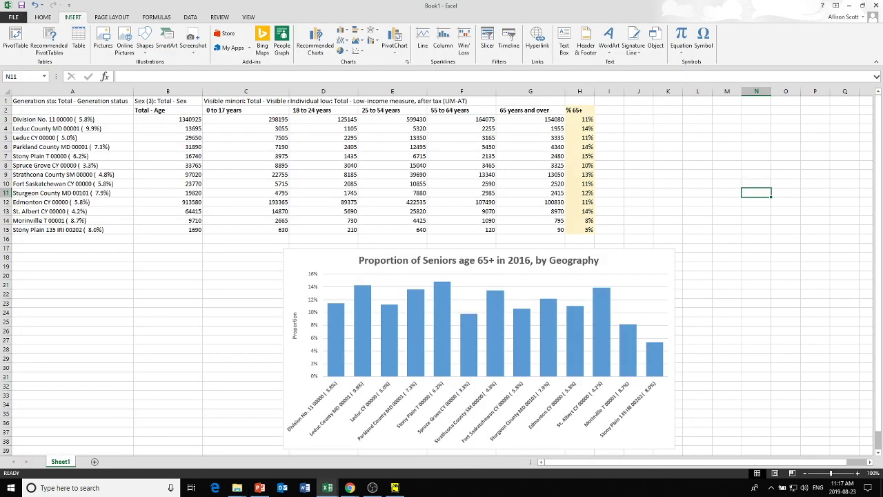
# - Switch to the PowerPoint slide show and advance to slide 60, comparing the number and percent of seniors in 2006 and 2016
pyautogui.click(259, 488)
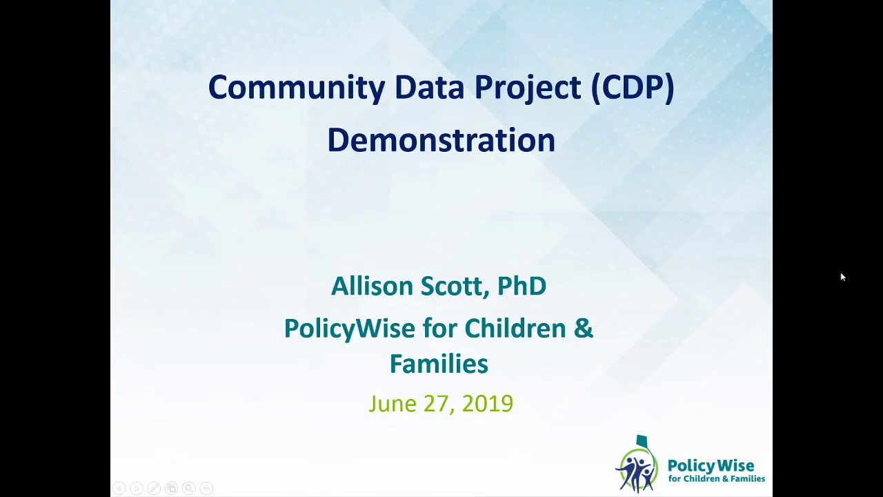
pyautogui.click(745, 310)
pyautogui.click(745, 310)
pyautogui.click(745, 310)
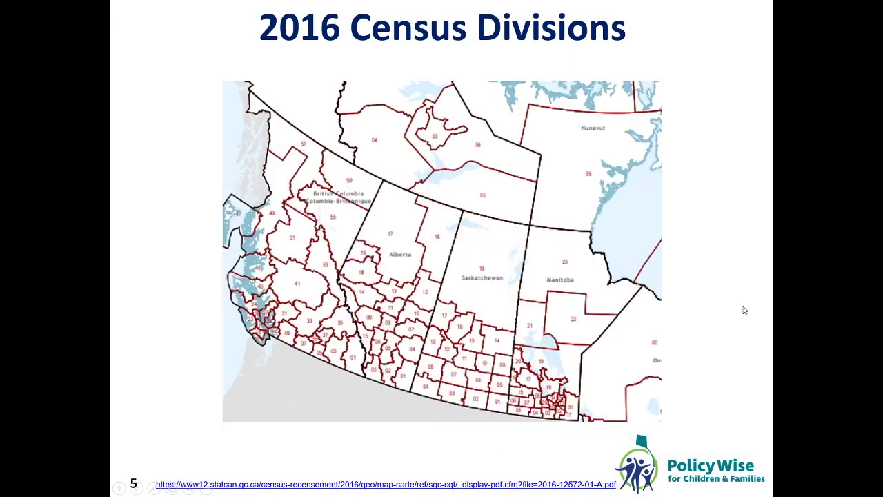
pyautogui.scroll(-6, 745, 310)
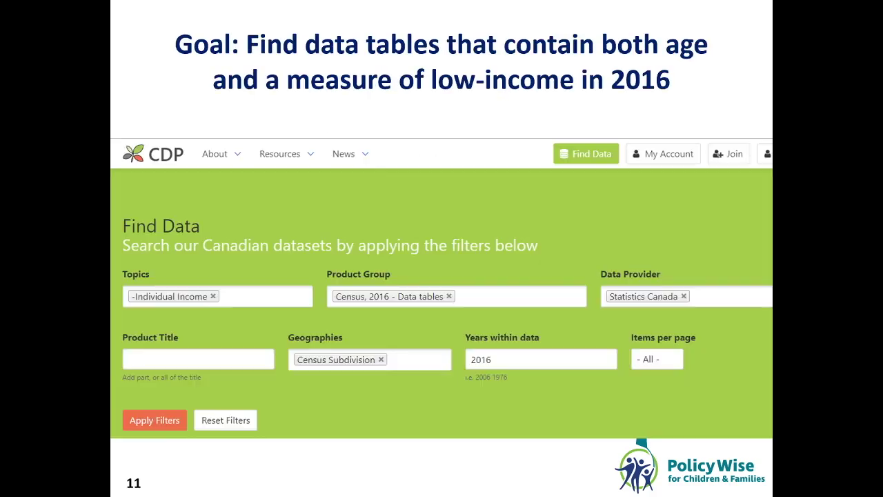
pyautogui.scroll(-6, 745, 310)
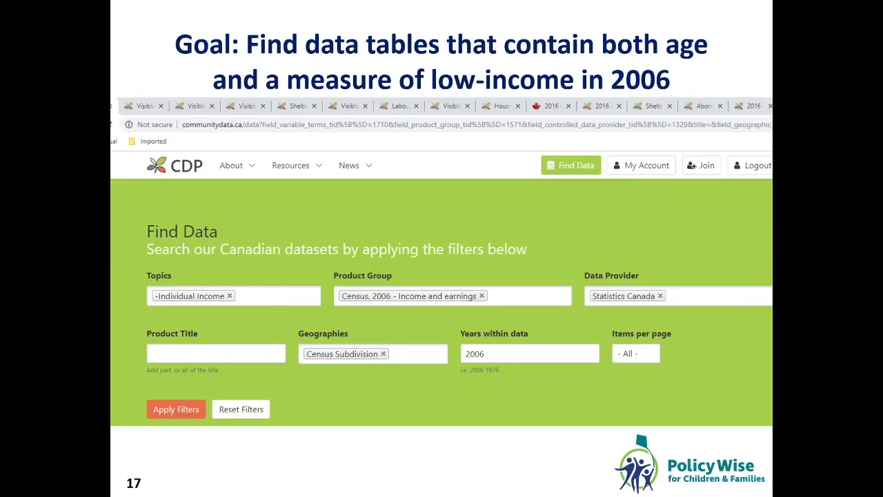
pyautogui.scroll(-7, 442, 275)
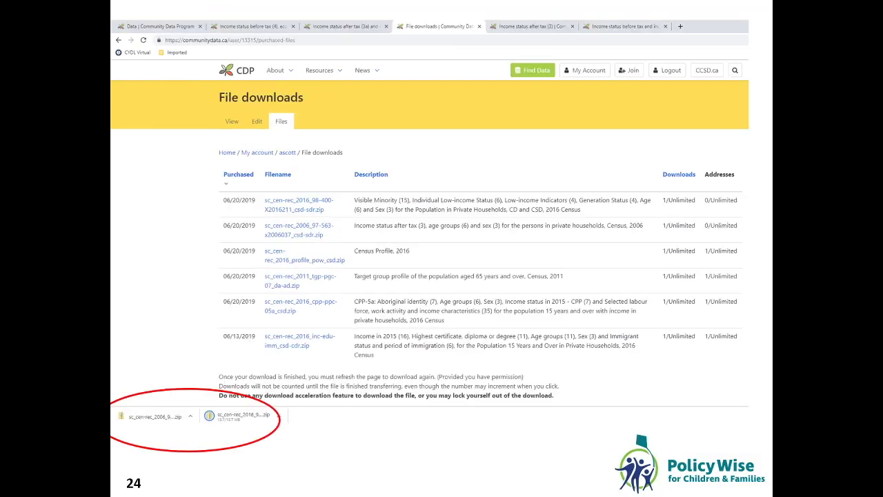
pyautogui.scroll(-5, 441, 276)
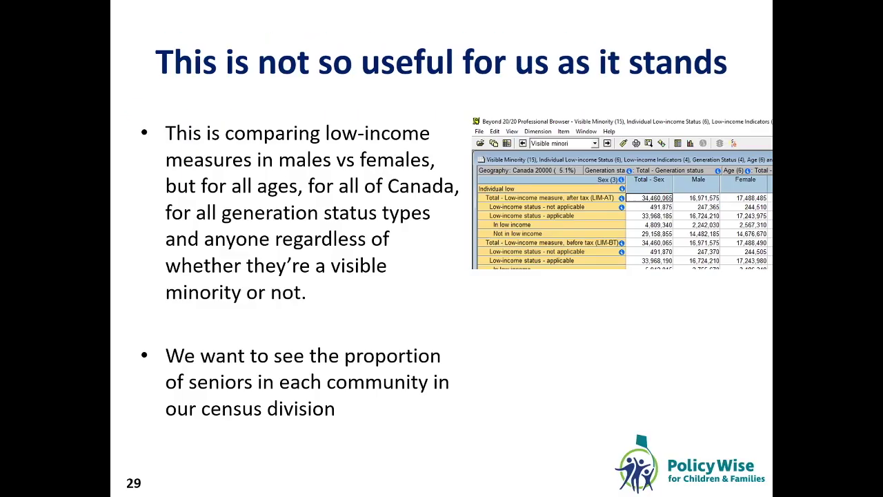
pyautogui.scroll(-2, 442, 276)
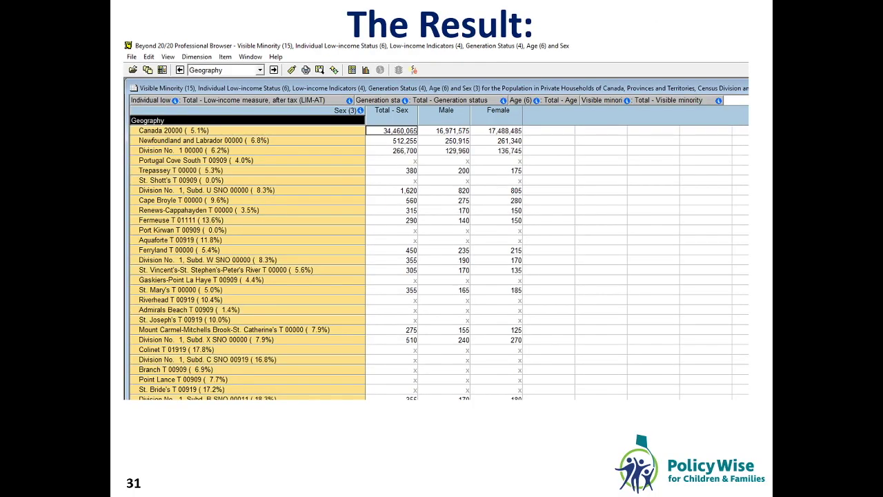
pyautogui.scroll(-1, 442, 276)
pyautogui.scroll(-3, 442, 276)
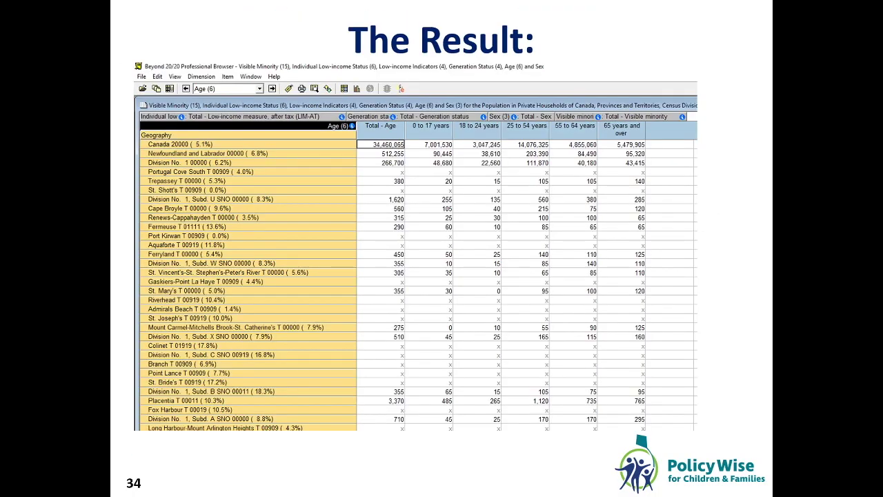
pyautogui.scroll(-4, 441, 276)
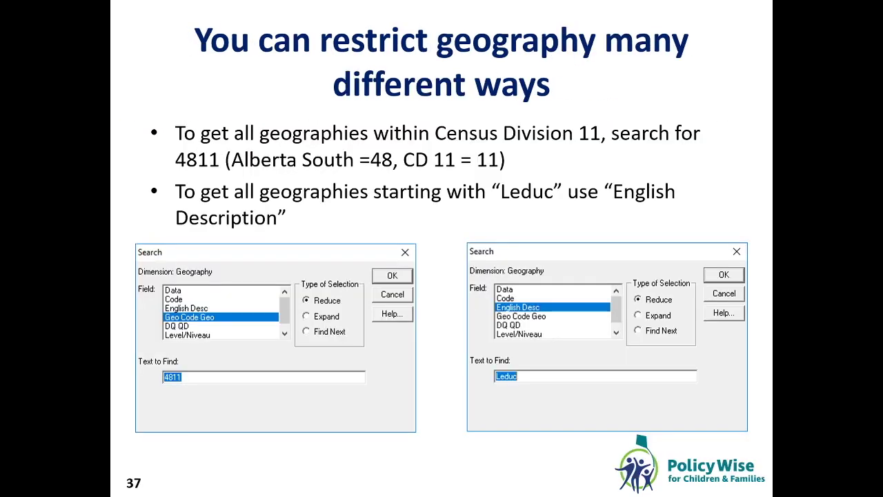
pyautogui.scroll(-1, 442, 276)
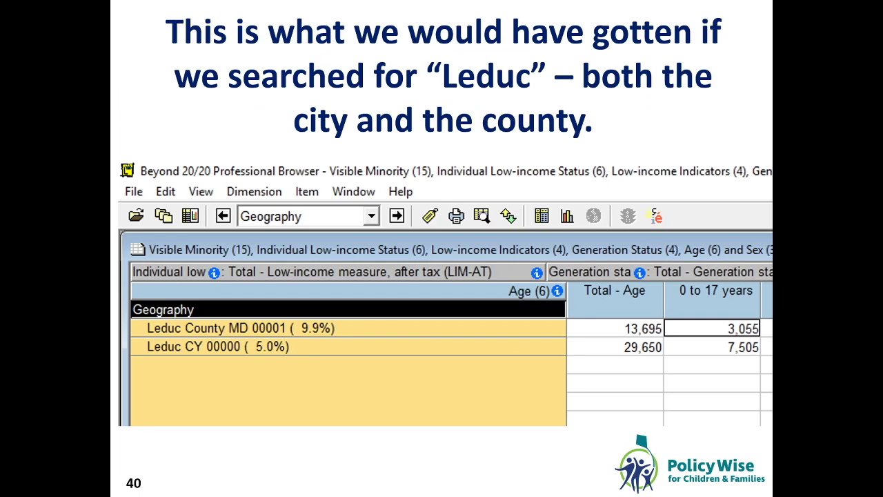
pyautogui.scroll(-3, 442, 276)
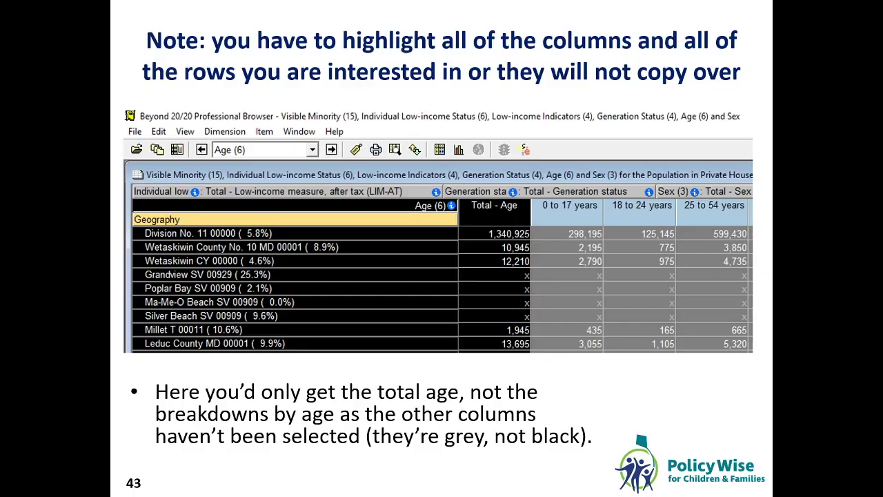
pyautogui.scroll(-1, 441, 276)
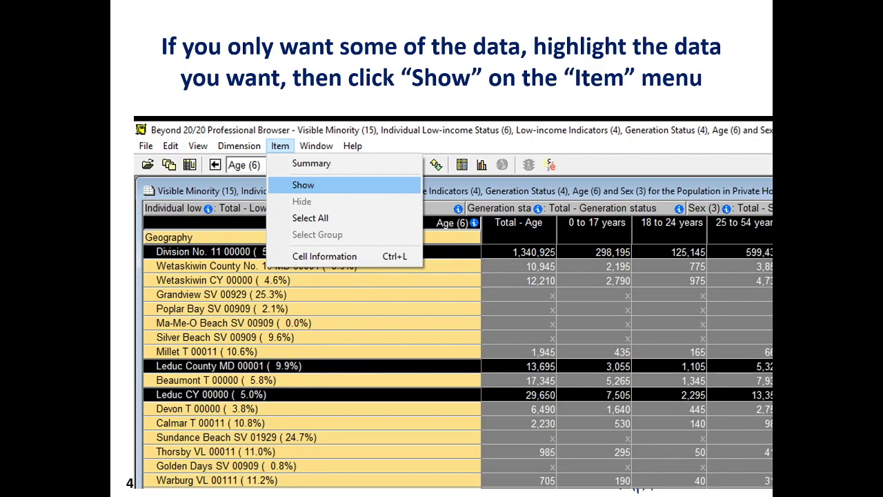
pyautogui.scroll(-3, 441, 276)
pyautogui.scroll(-1, 442, 276)
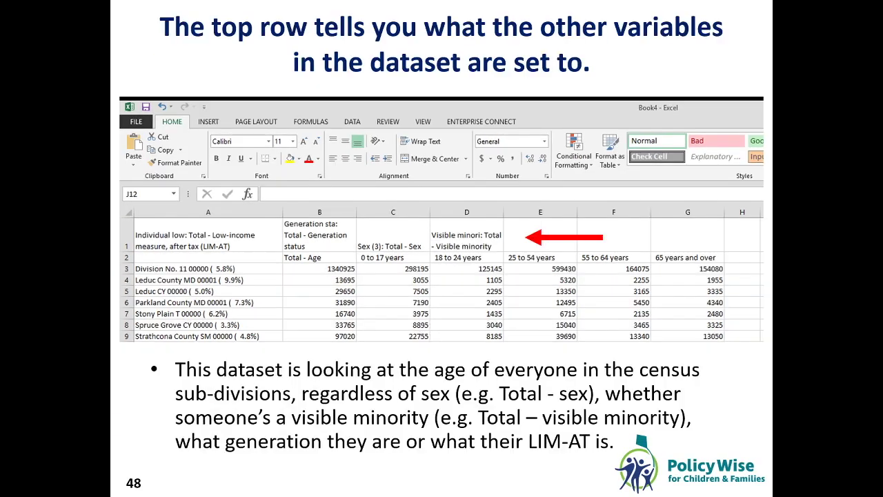
pyautogui.scroll(-1, 442, 276)
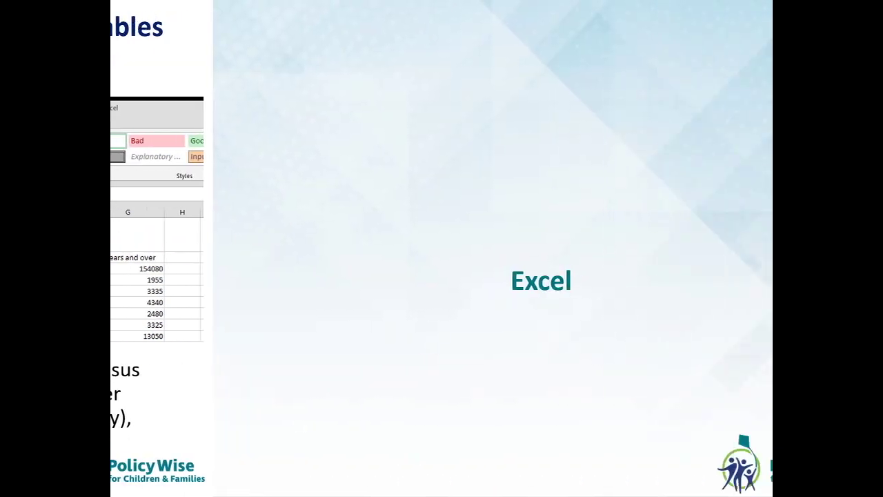
pyautogui.scroll(-1, 442, 275)
pyautogui.scroll(-2, 442, 276)
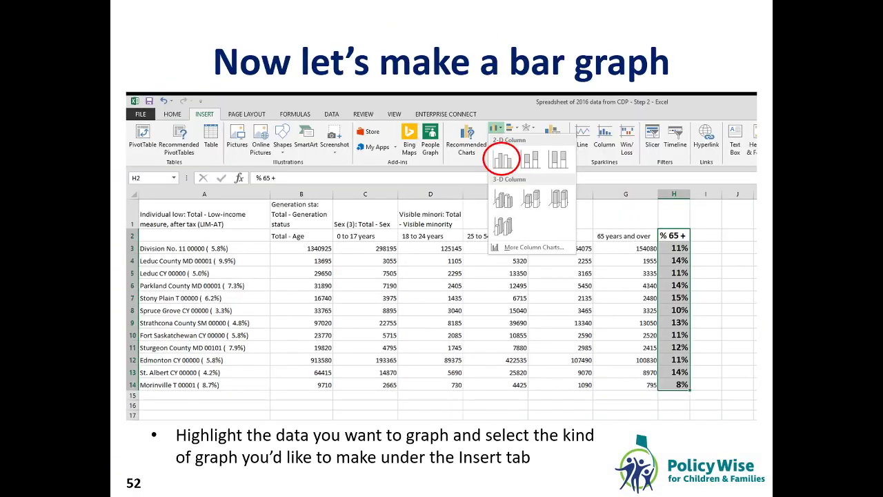
pyautogui.scroll(-5, 442, 276)
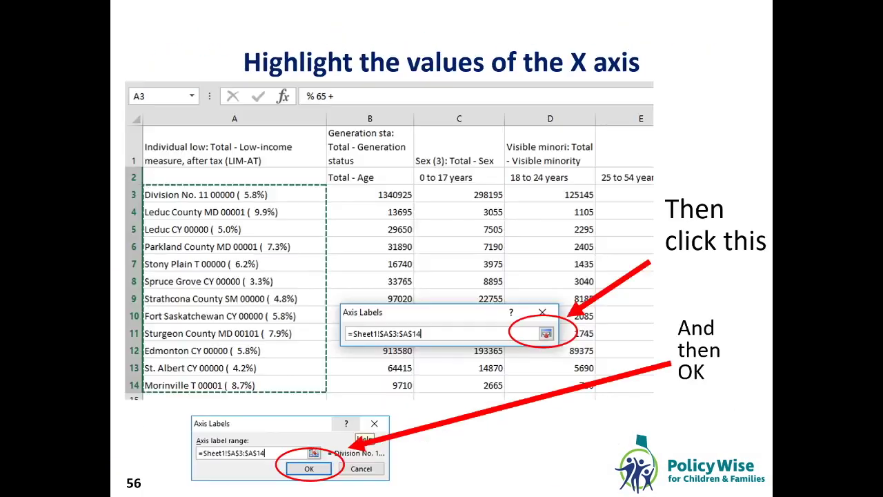
pyautogui.scroll(-3, 441, 276)
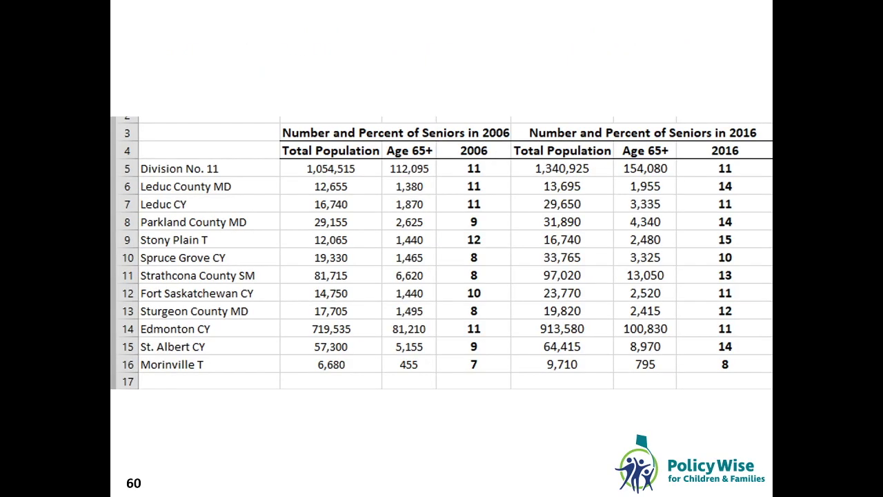
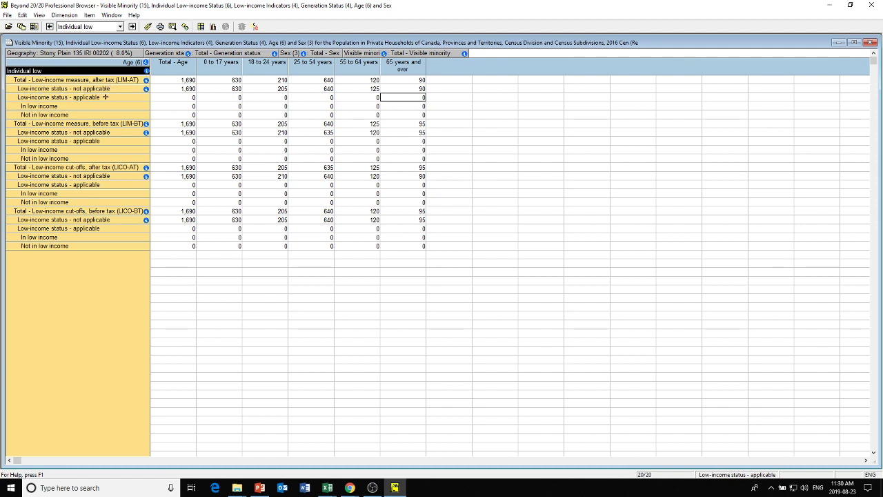
# - Show only the Low-income status - applicable, In low income and Not in low income items under Low-income measure, after tax (LIM-AT)
pyautogui.click(105, 97)
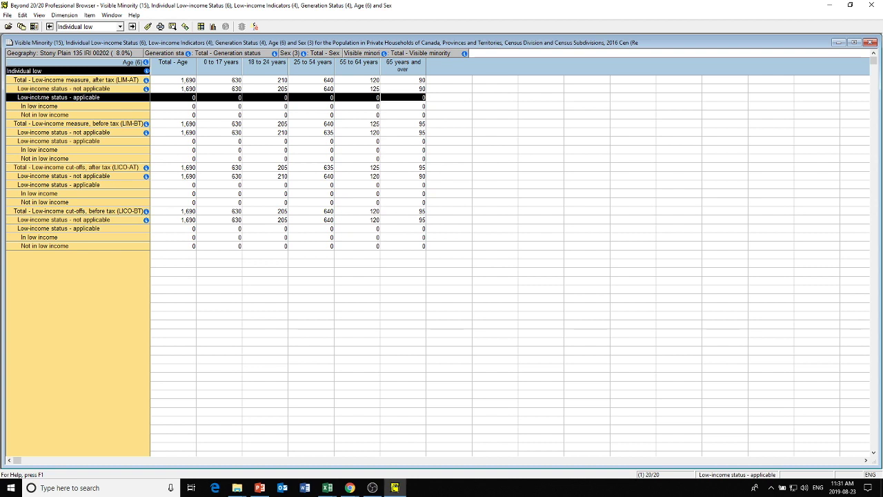
pyautogui.keyDown('shift'); pyautogui.click(11, 106); pyautogui.keyUp('shift')
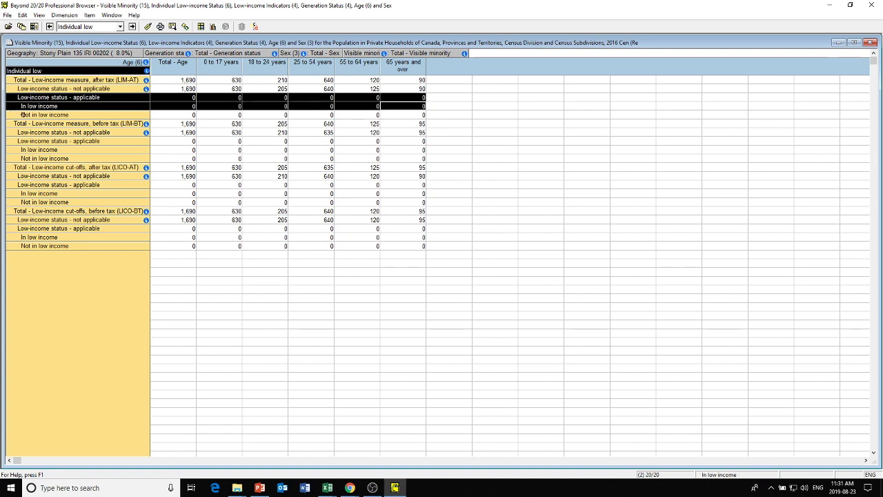
pyautogui.keyDown('shift'); pyautogui.click(17, 115); pyautogui.keyUp('shift')
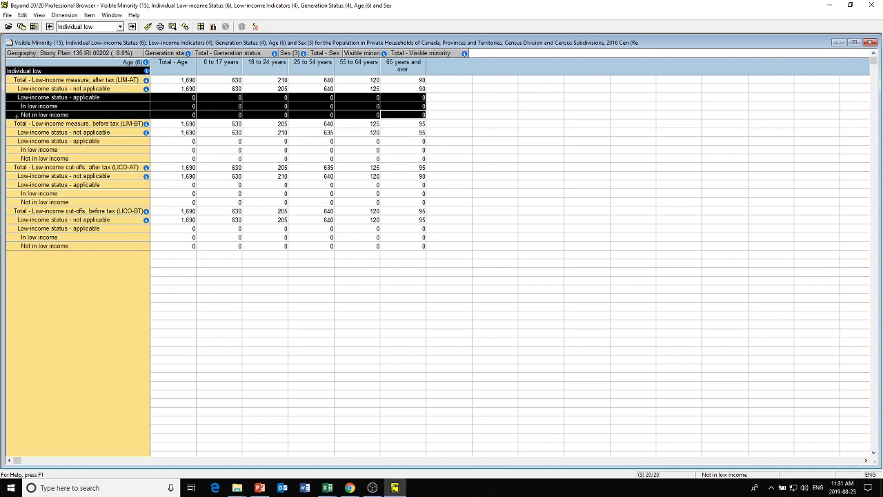
pyautogui.click(90, 16)
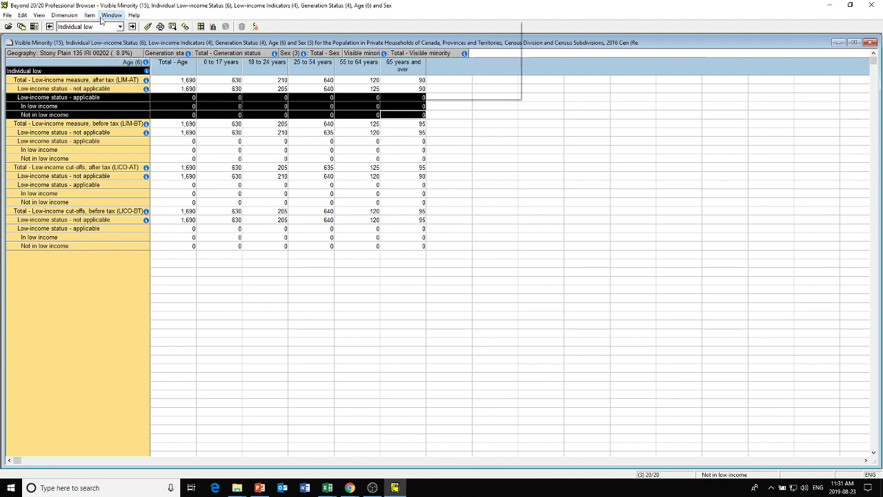
pyautogui.moveTo(89, 15)
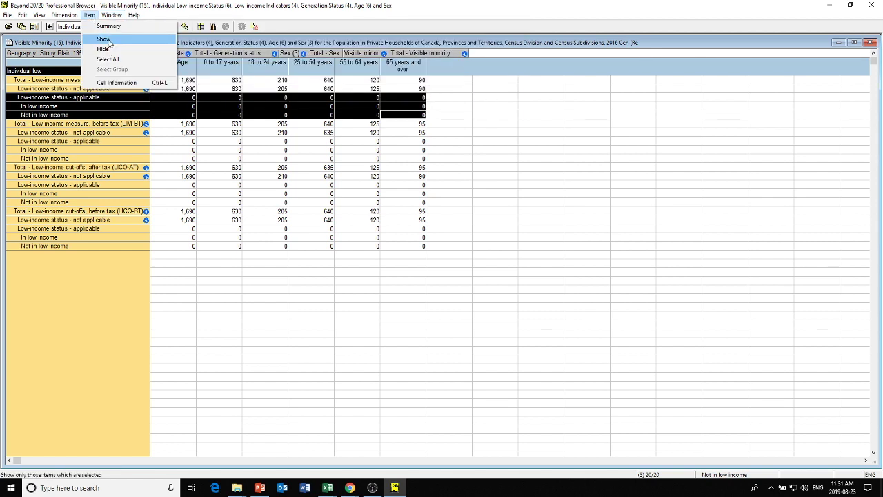
pyautogui.click(105, 39)
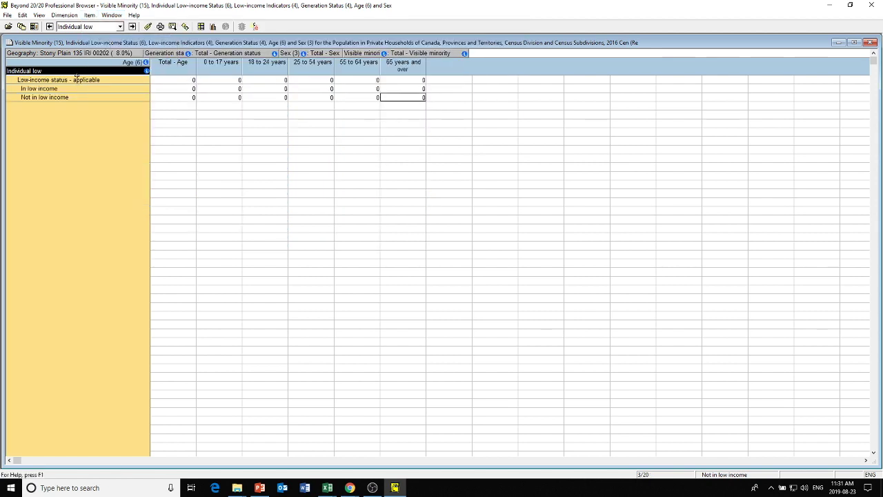
# - Place the Geography dimension on the table rows and show only the 65 years and over age group
pyautogui.moveTo(519, 72); pyautogui.dragTo(519, 56)
pyautogui.moveTo(79, 54); pyautogui.dragTo(71, 74)
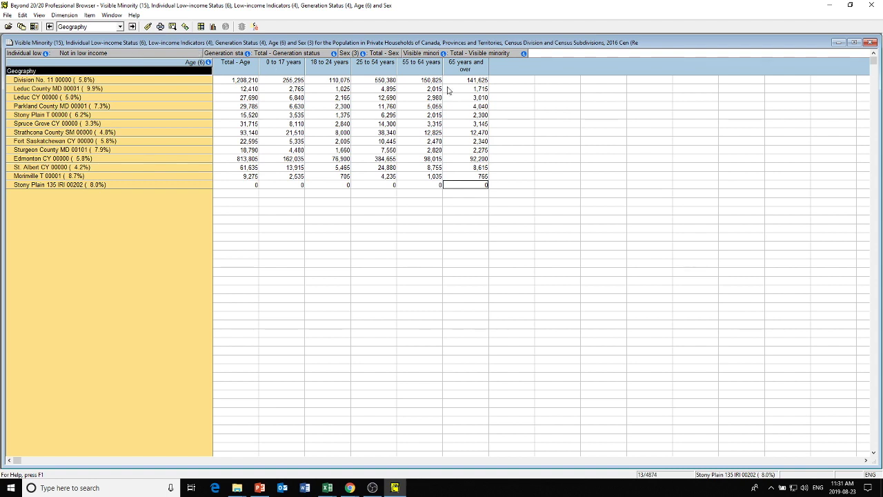
pyautogui.click(465, 62)
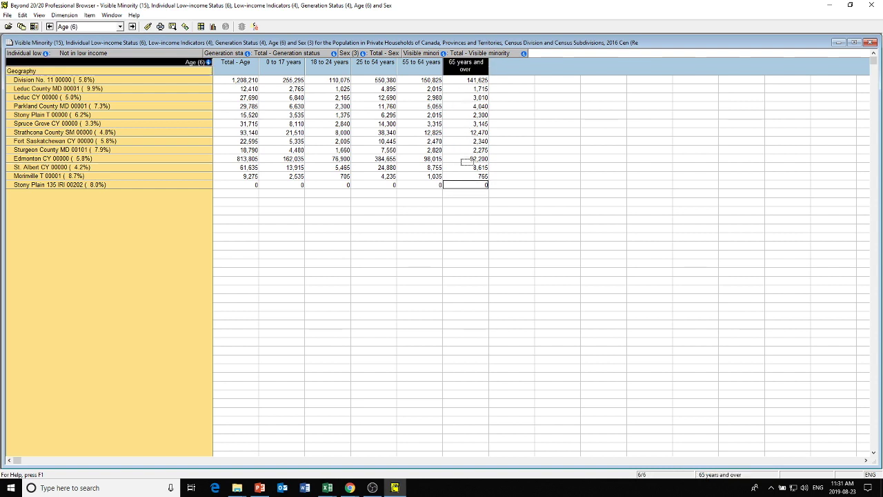
pyautogui.rightClick(481, 65)
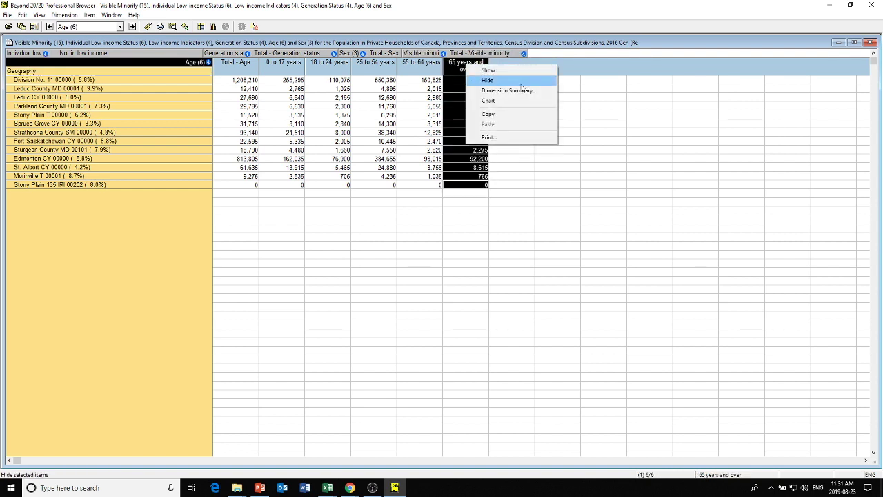
pyautogui.click(488, 70)
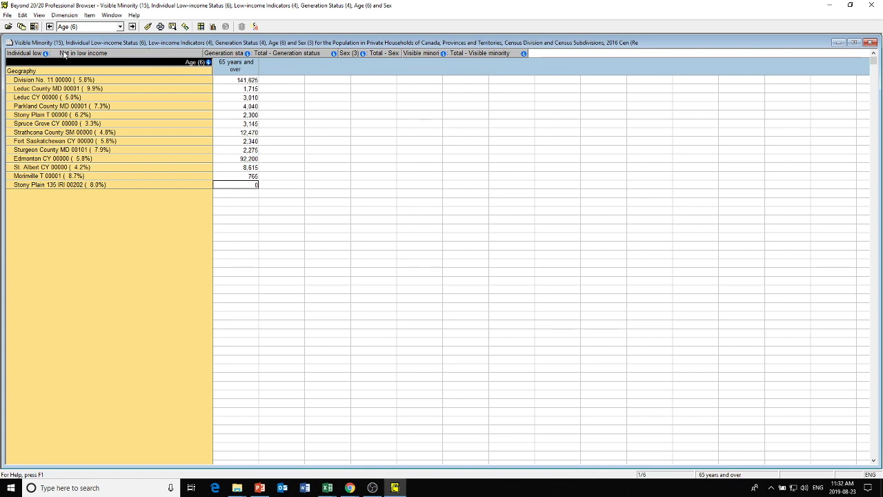
# - Place the Individual low-income status dimension across the columns in place of Age, and check the Division No. 11 figures
pyautogui.moveTo(67, 54); pyautogui.dragTo(217, 64)
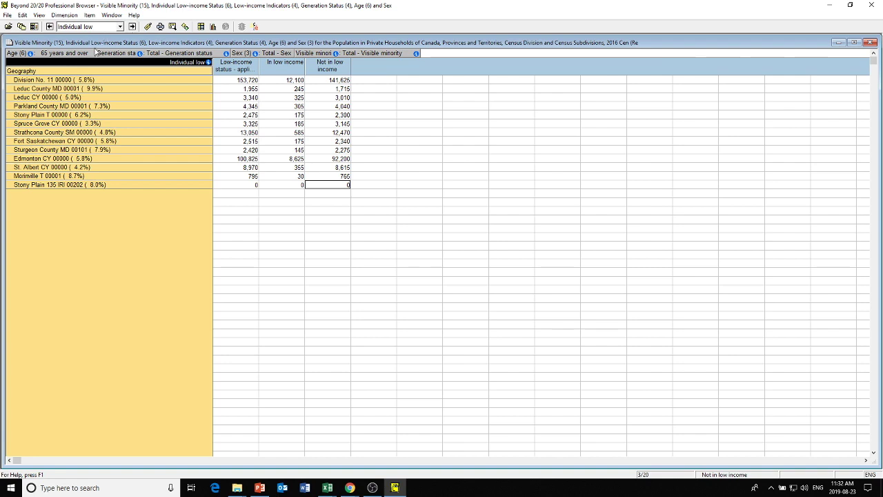
pyautogui.click(284, 83)
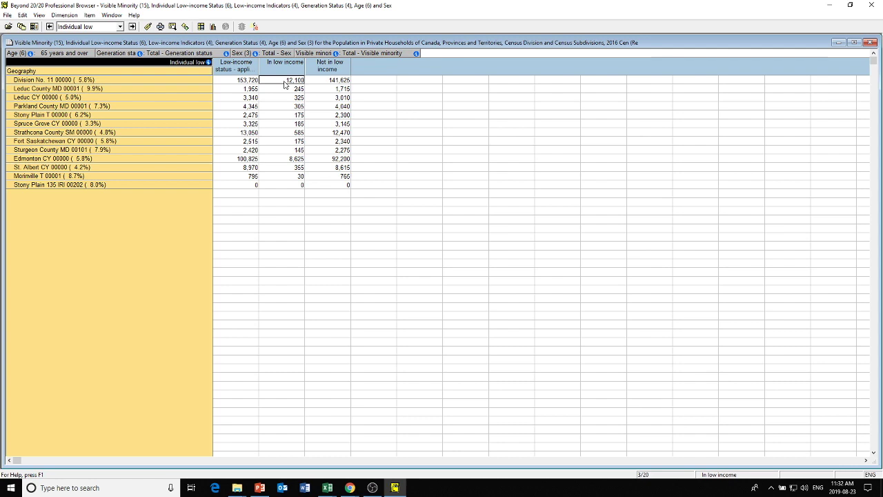
pyautogui.click(229, 82)
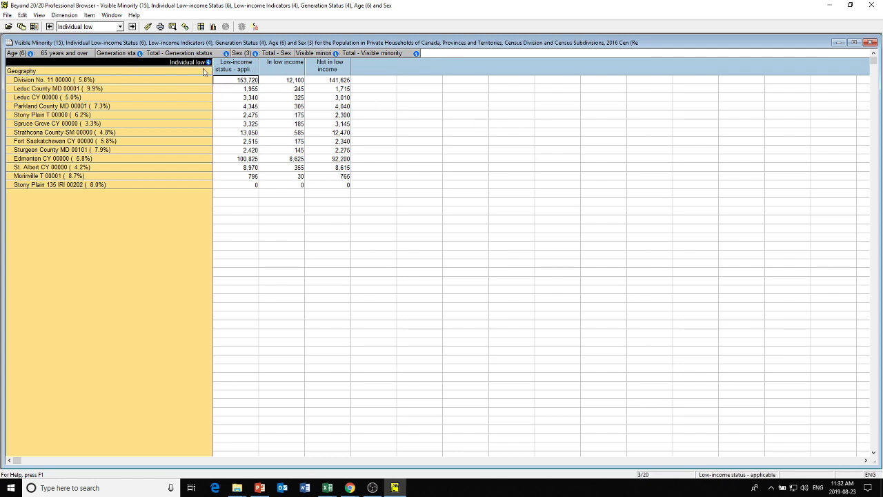
# - Copy all three low-income columns for every listed geography and paste the table into a new blank Excel workbook
pyautogui.moveTo(328, 61); pyautogui.dragTo(124, 73)
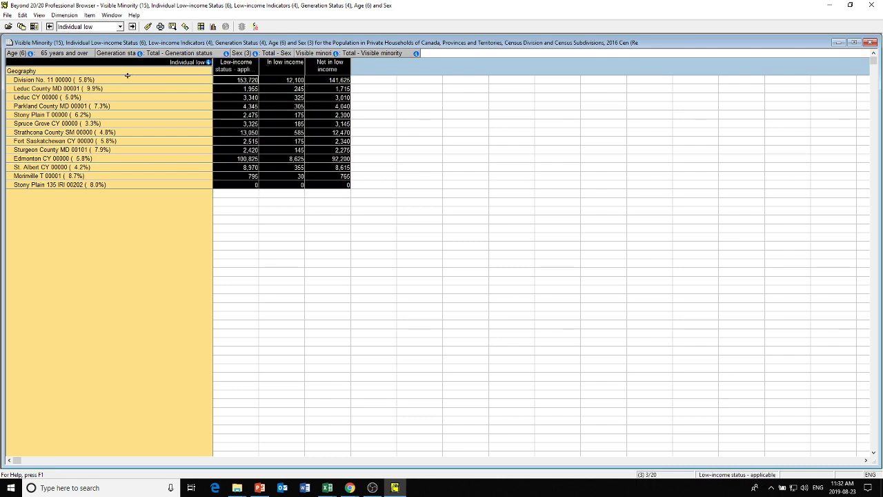
pyautogui.click(14, 79)
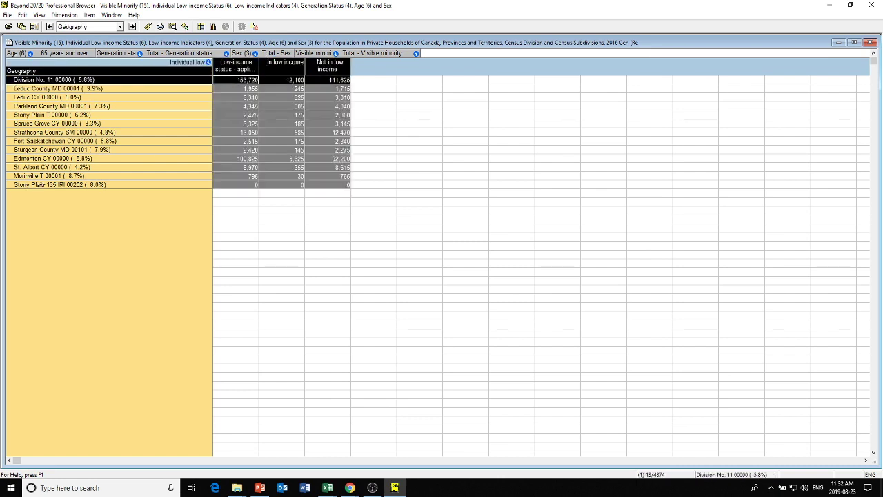
pyautogui.keyDown('shift'); pyautogui.click(42, 184); pyautogui.keyUp('shift')
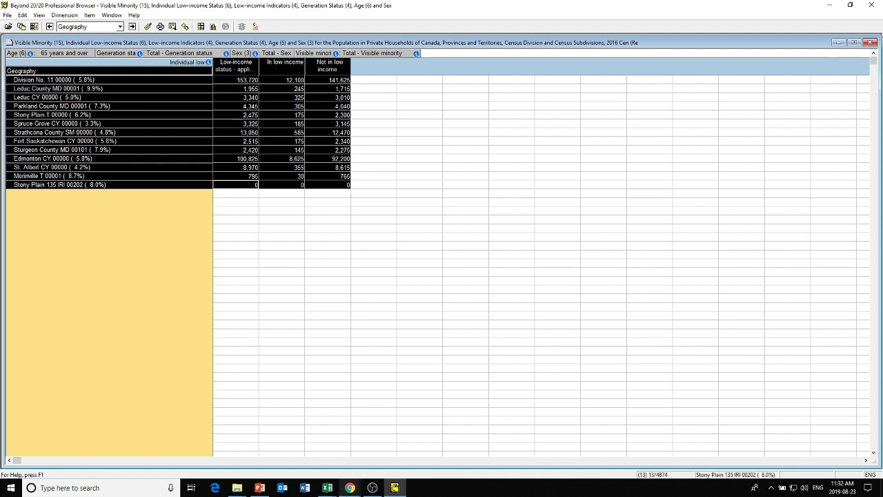
pyautogui.click(329, 487)
pyautogui.click(387, 449)
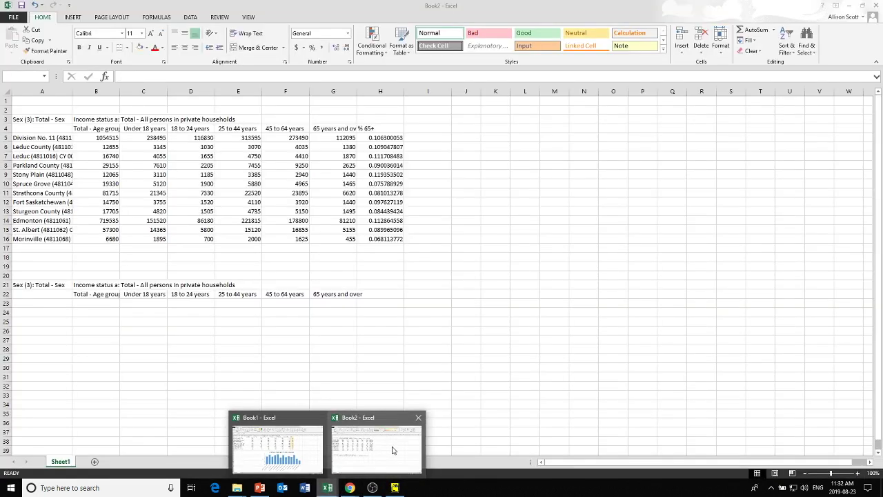
pyautogui.hotkey('ctrl', 'n')
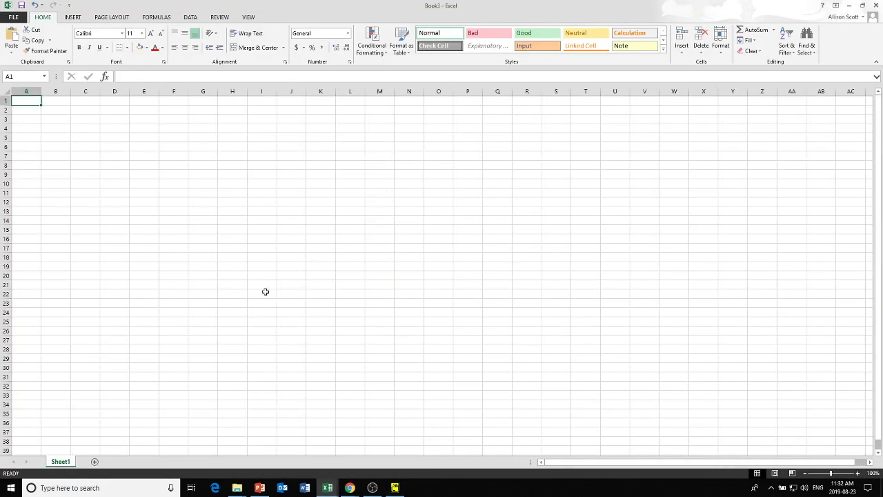
pyautogui.hotkey('ctrl', 'v')
# - Widen columns A to D so the geography names and low-income headings fit
pyautogui.click(203, 173)
pyautogui.moveTo(26, 91); pyautogui.dragTo(169, 89)
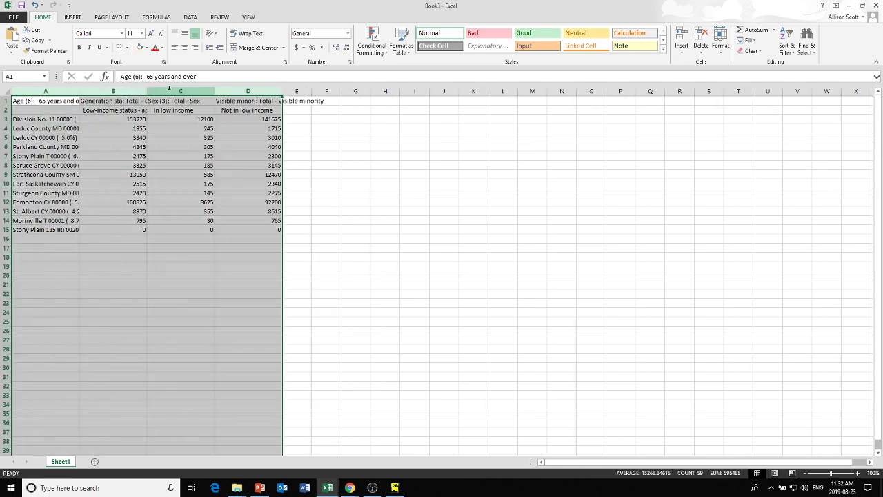
pyautogui.click(66, 91)
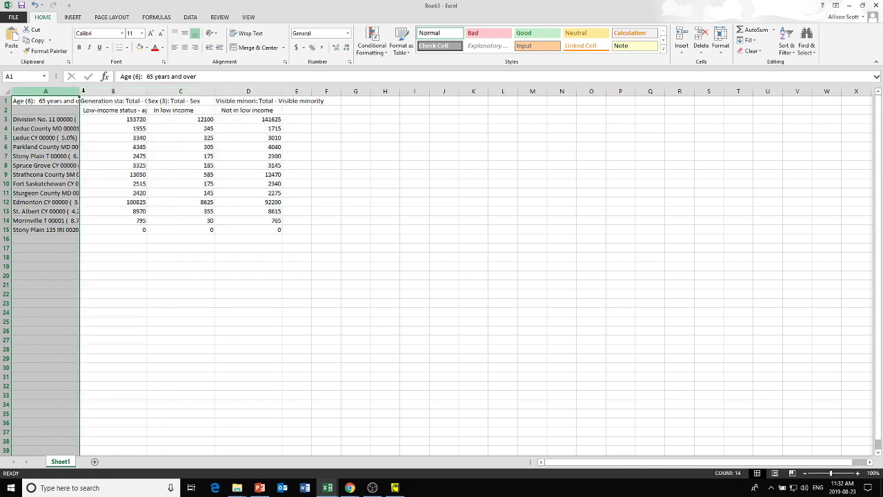
pyautogui.moveTo(79, 93); pyautogui.dragTo(122, 93)
pyautogui.moveTo(190, 92); pyautogui.dragTo(203, 92)
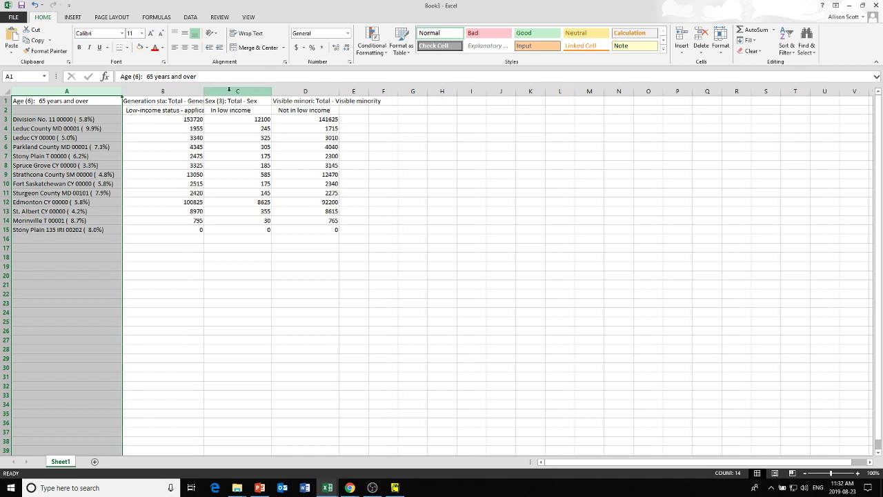
pyautogui.moveTo(270, 93); pyautogui.dragTo(300, 92)
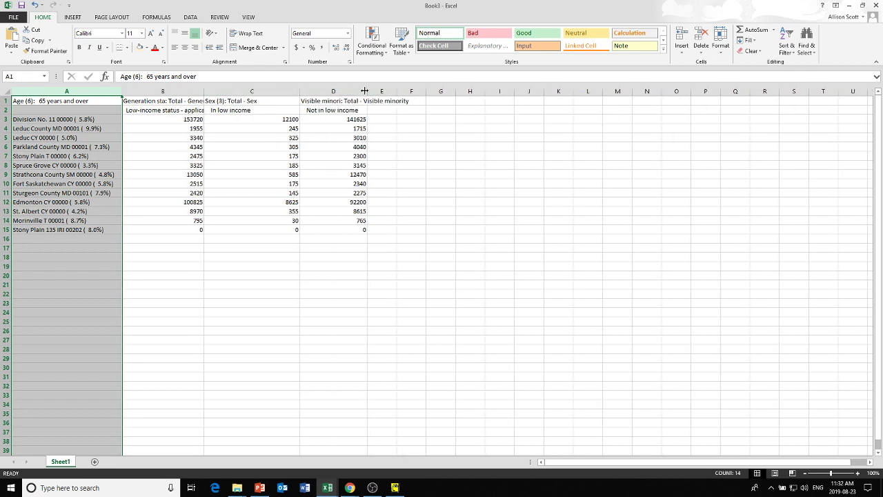
pyautogui.moveTo(367, 92); pyautogui.dragTo(390, 90)
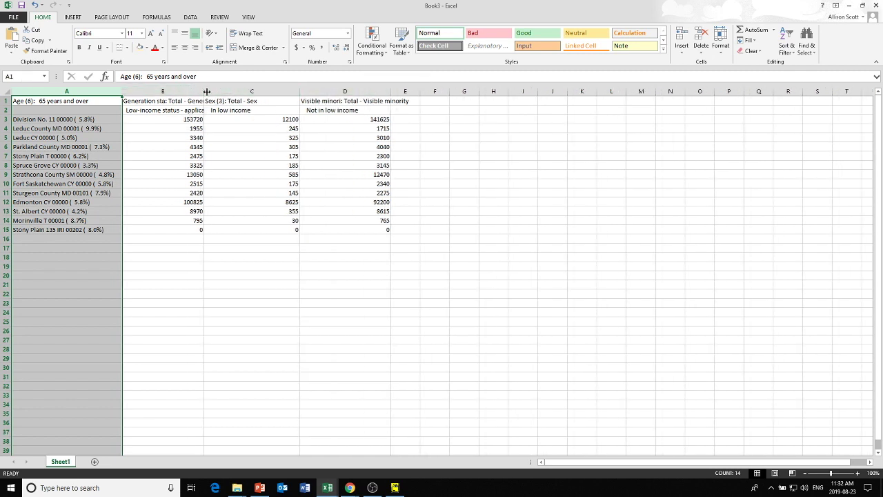
pyautogui.moveTo(204, 92); pyautogui.dragTo(231, 89)
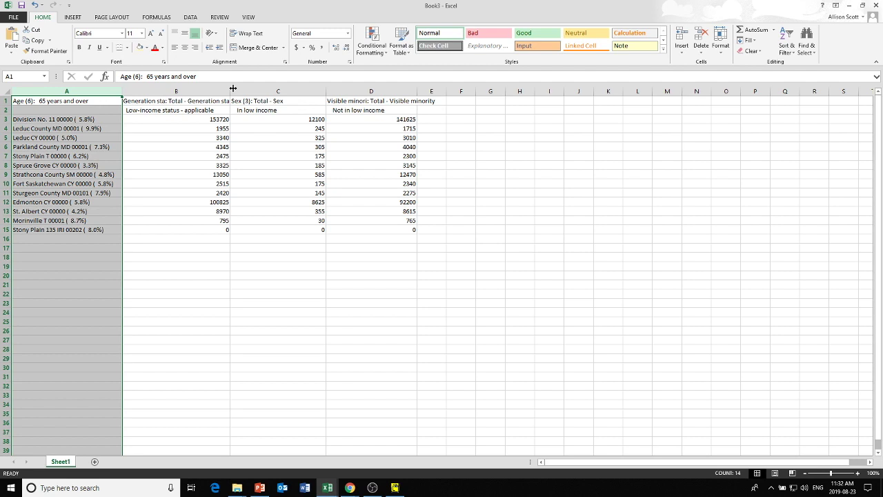
# - Review the age, generation status, sex and visible minority headings in row 1 and the geography names in column A
pyautogui.click(76, 98)
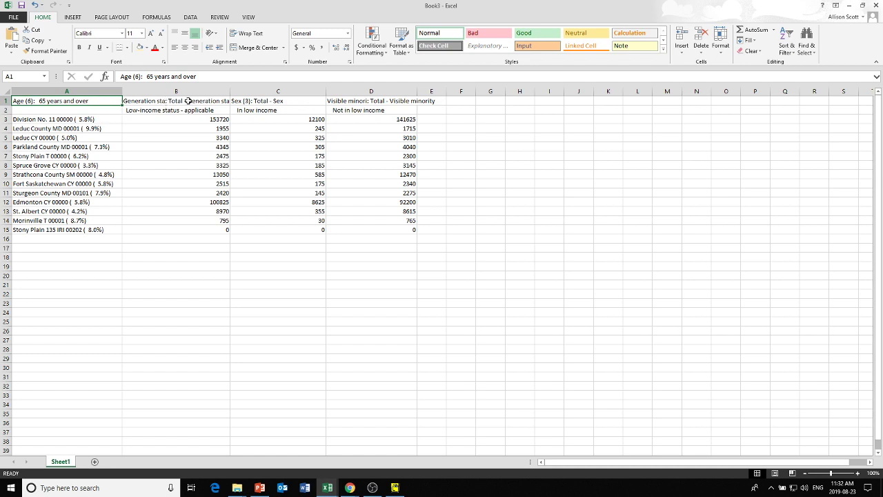
pyautogui.click(277, 101)
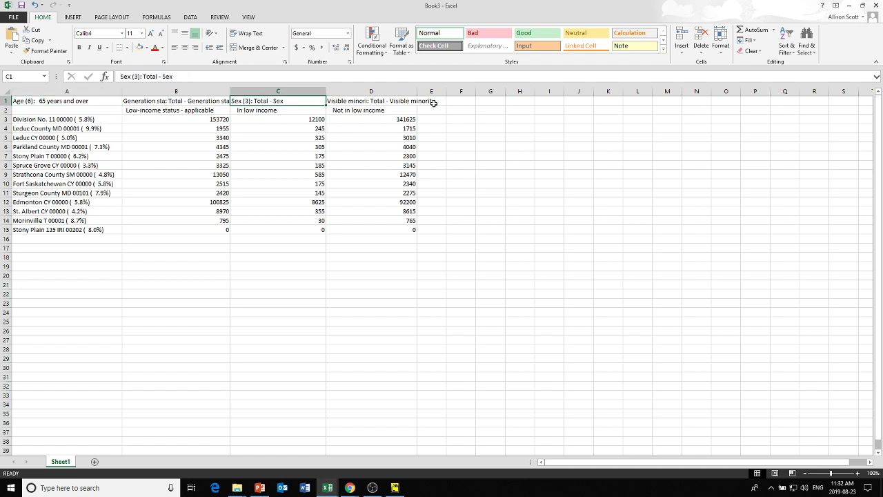
pyautogui.click(348, 102)
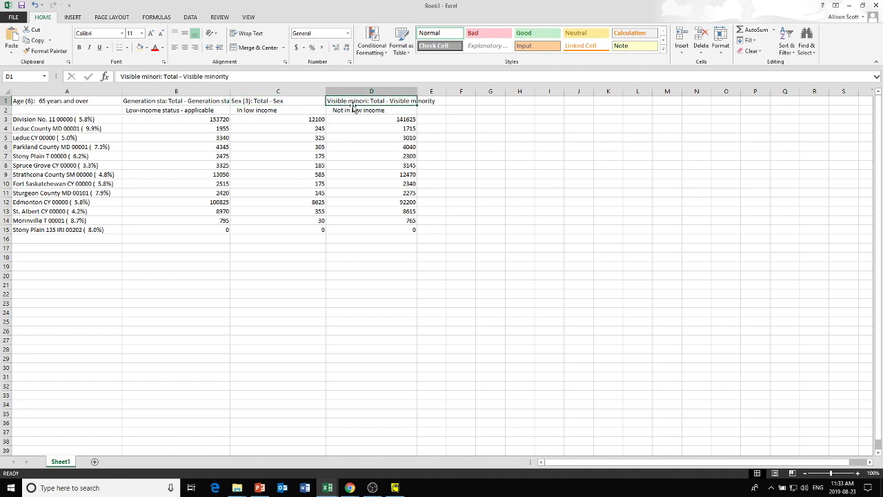
pyautogui.click(180, 102)
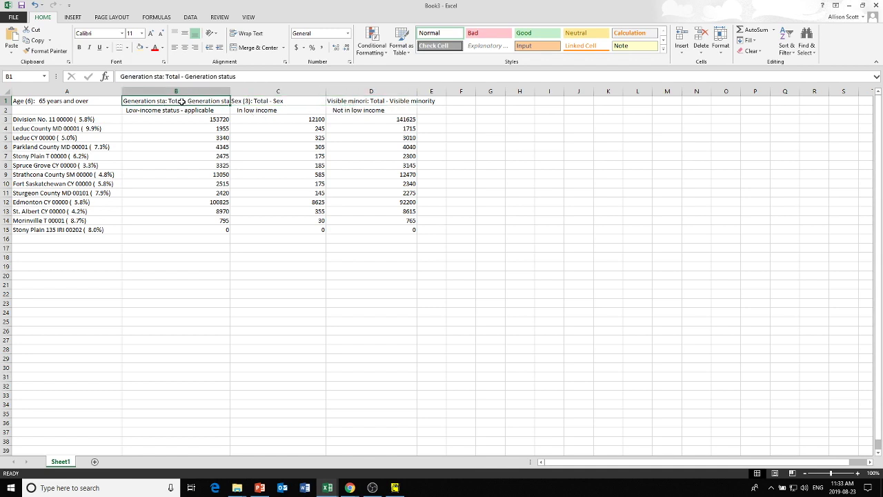
pyautogui.click(66, 102)
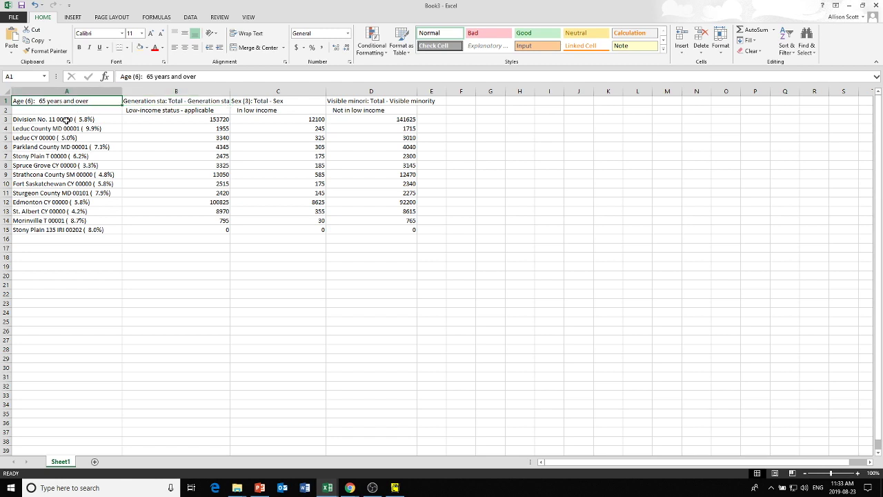
pyautogui.moveTo(67, 120); pyautogui.dragTo(78, 221)
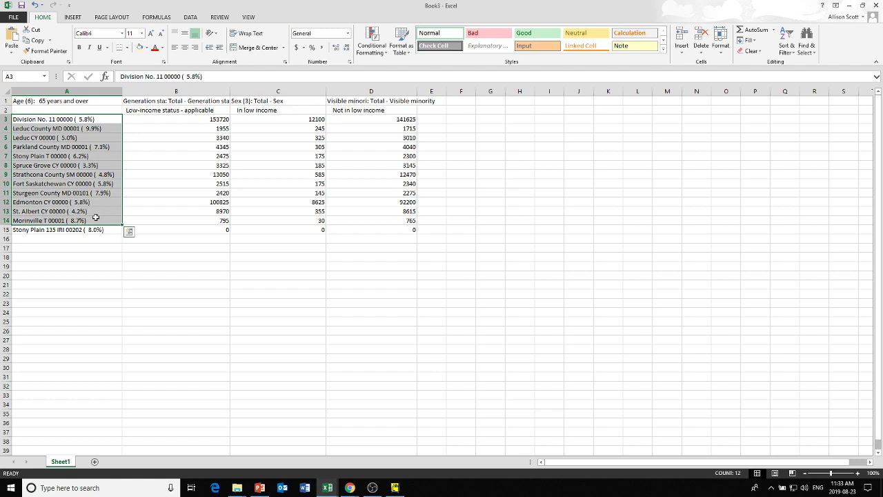
# - Enter the heading "% of Seniors in 2016 who are in low income" in cell E2
pyautogui.click(444, 122)
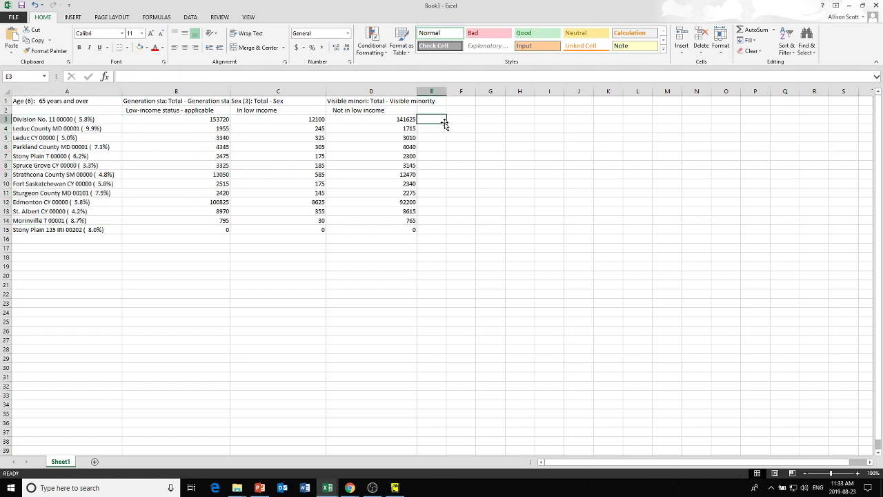
pyautogui.click(439, 109)
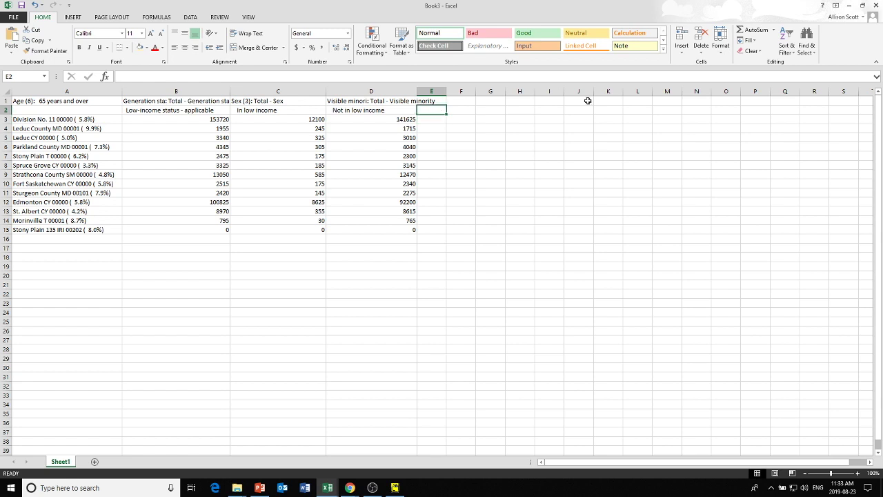
pyautogui.write('% of Sen')
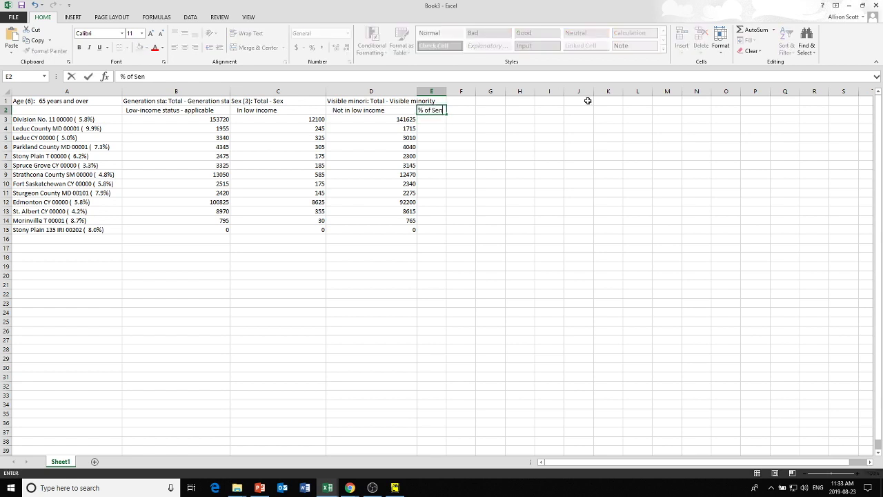
pyautogui.write('iors in 2016 who are')
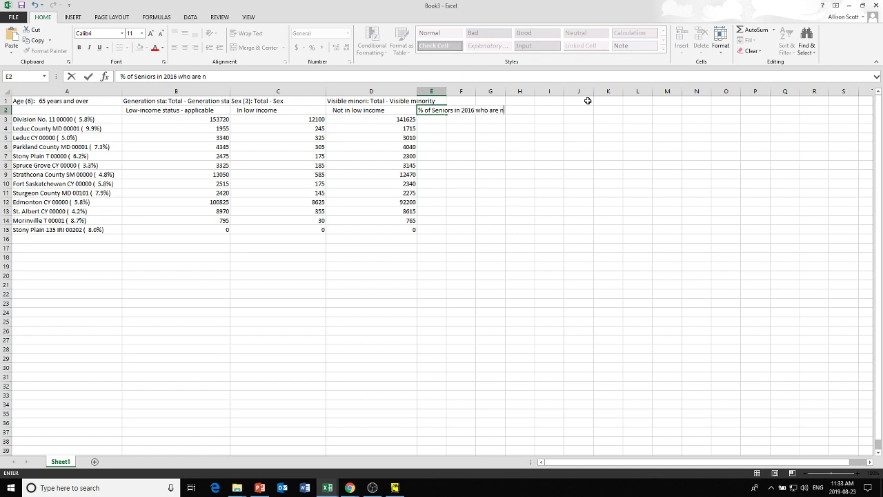
pyautogui.write(' in low income')
pyautogui.press('Return')
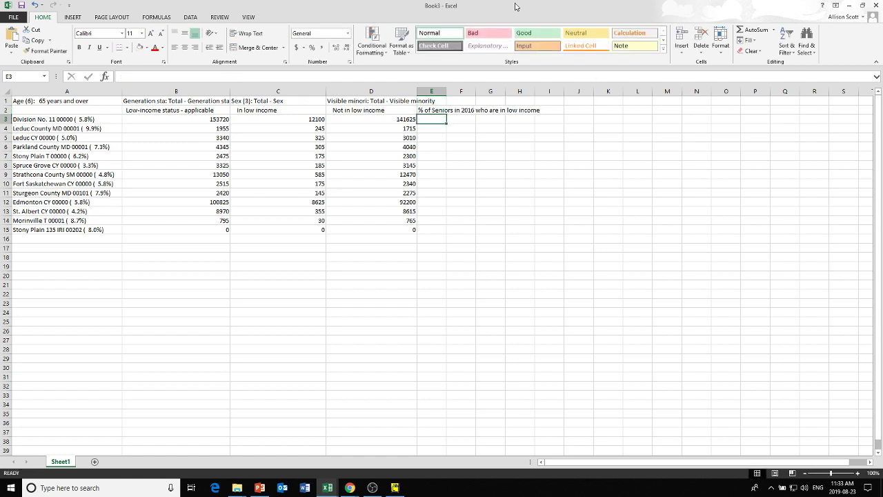
# - Enter the formula =C3/B3 in cell E3 to divide seniors in low income by the low-income status applicable total
pyautogui.write('=')
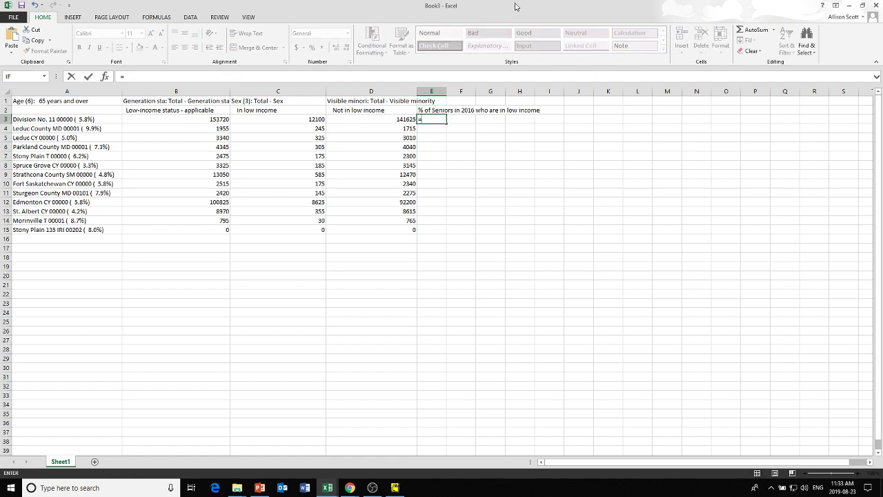
pyautogui.click(302, 119)
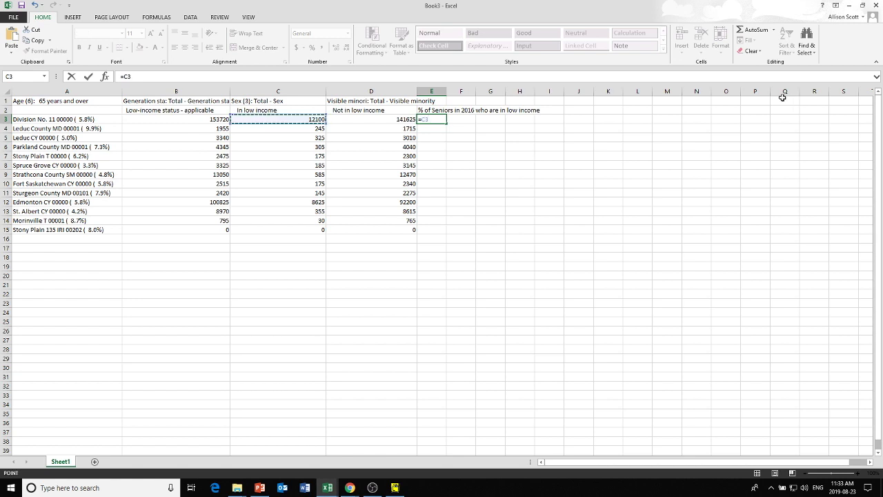
pyautogui.write('/')
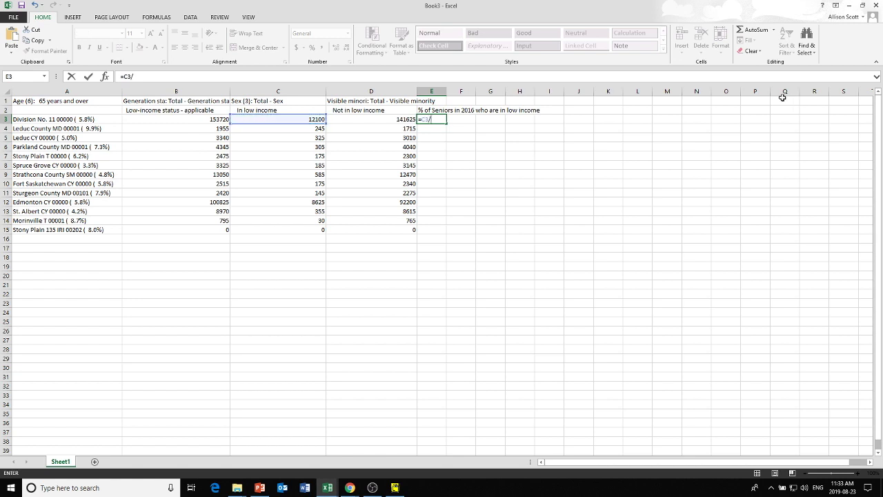
pyautogui.click(214, 120)
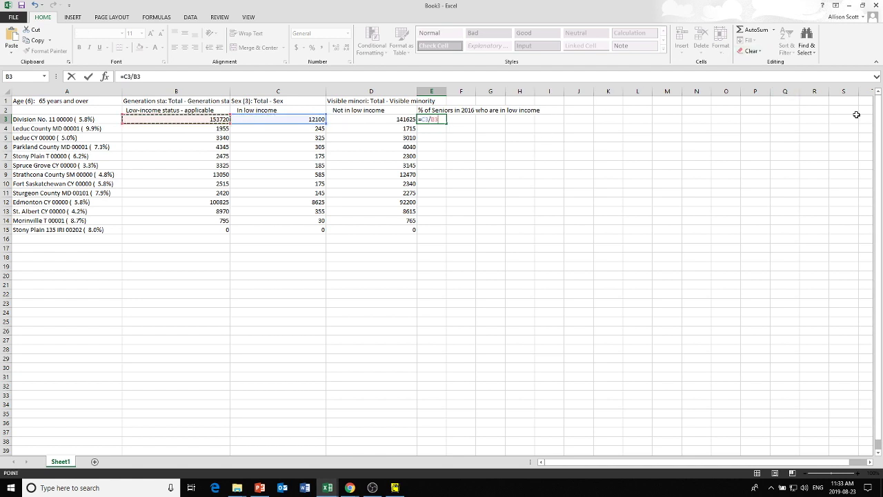
pyautogui.press('Return')
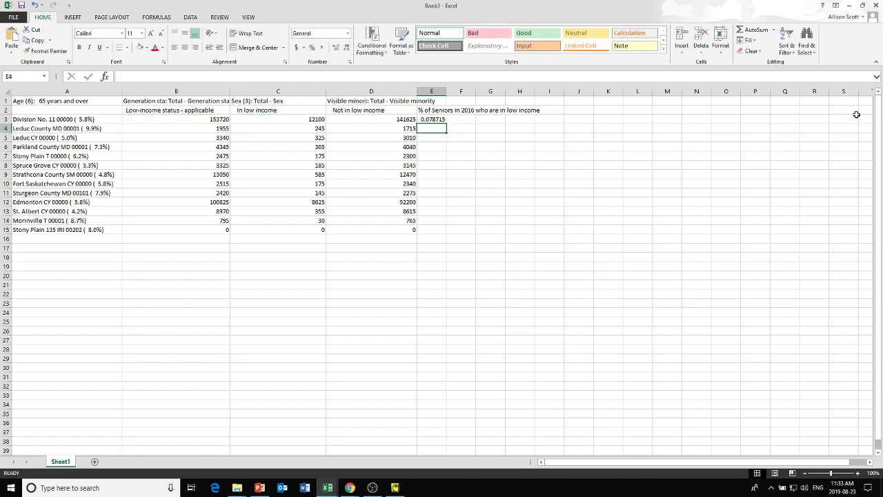
# - Format cell E3 as a percentage and fill its formula down through E15
pyautogui.press('Up')
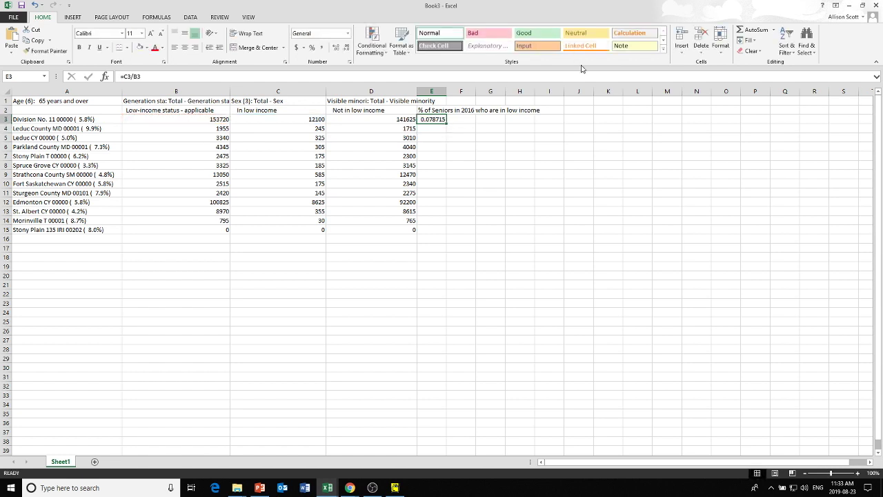
pyautogui.click(312, 47)
pyautogui.click(552, 156)
pyautogui.click(442, 122)
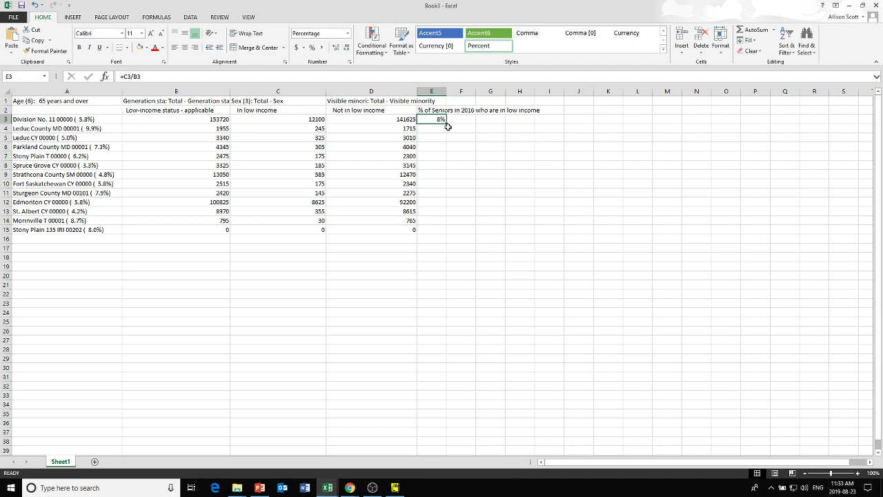
pyautogui.moveTo(447, 124); pyautogui.dragTo(434, 232)
pyautogui.click(485, 176)
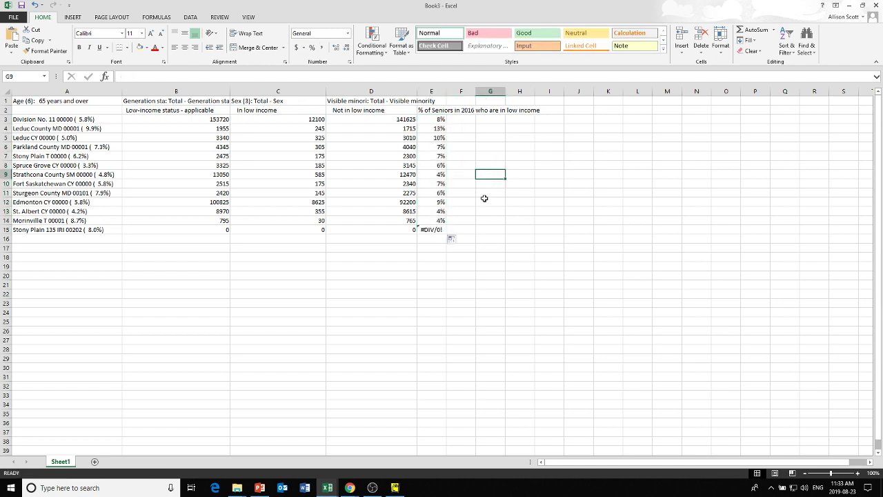
# - Clear the contents of row 15, the Stony Plain 135 IRI entry
pyautogui.click(435, 229)
pyautogui.click(5, 230)
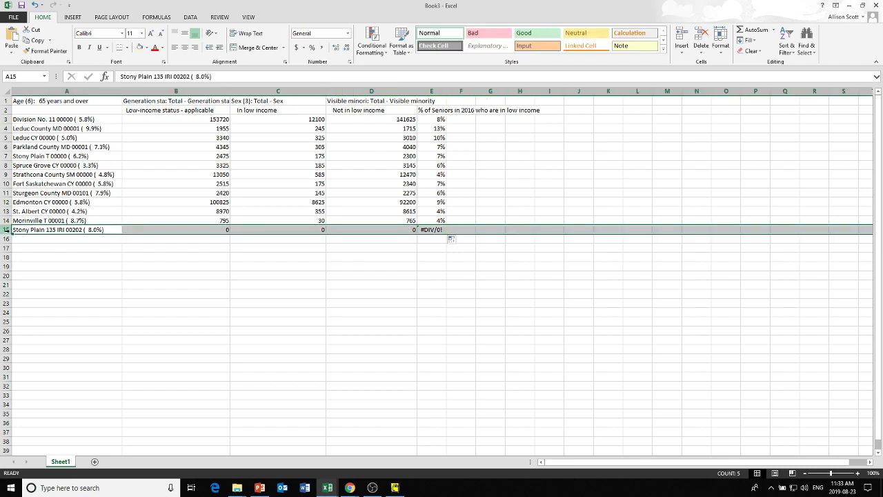
pyautogui.press('Delete')
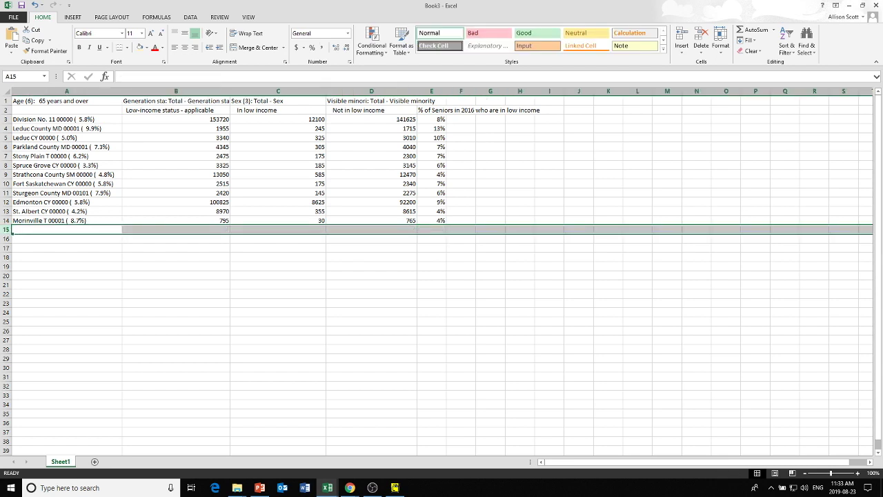
pyautogui.click(542, 135)
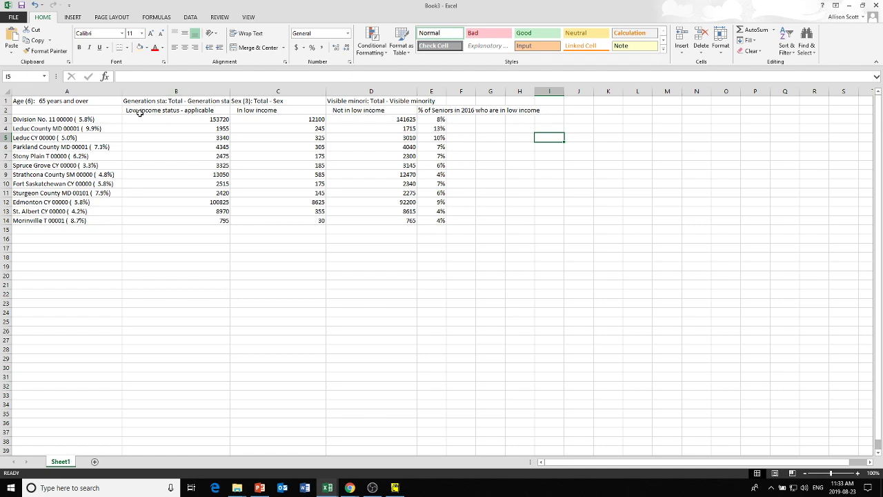
# - Add bottom borders below the headings in A2:E2 and below the last data row in A14:E14
pyautogui.click(104, 111)
pyautogui.moveTo(104, 110); pyautogui.dragTo(432, 111)
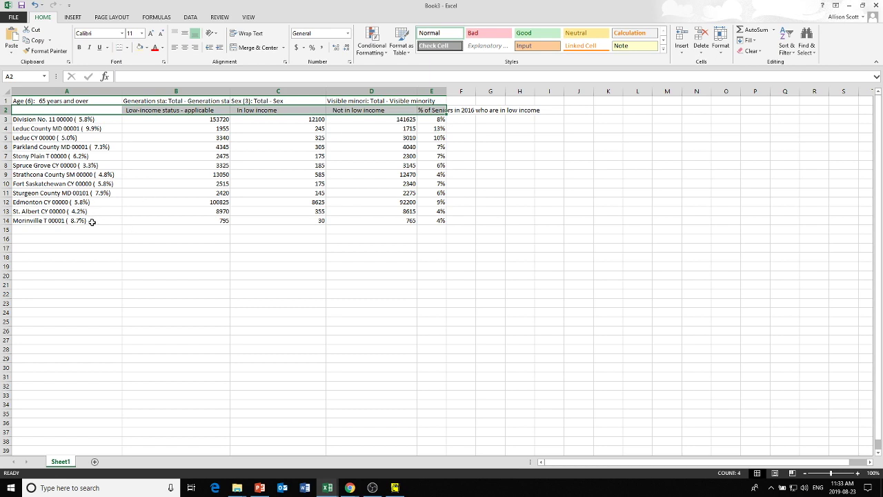
pyautogui.moveTo(89, 221); pyautogui.dragTo(431, 220)
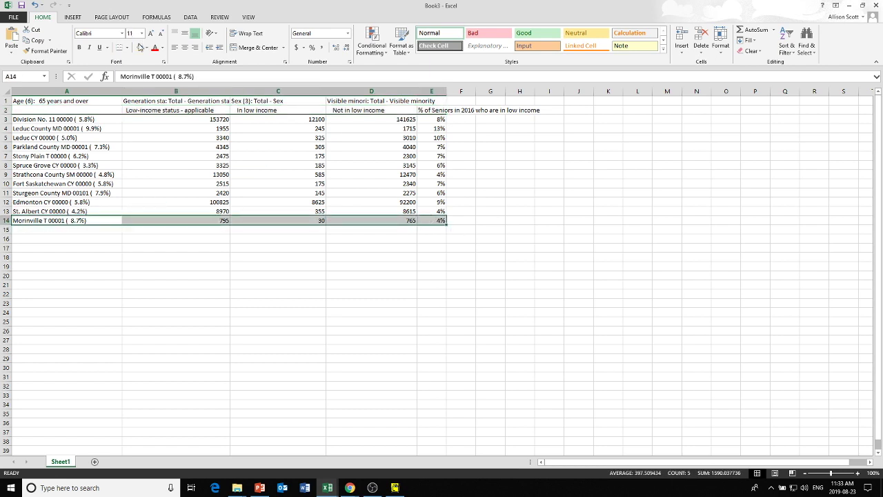
pyautogui.click(118, 50)
pyautogui.click(584, 219)
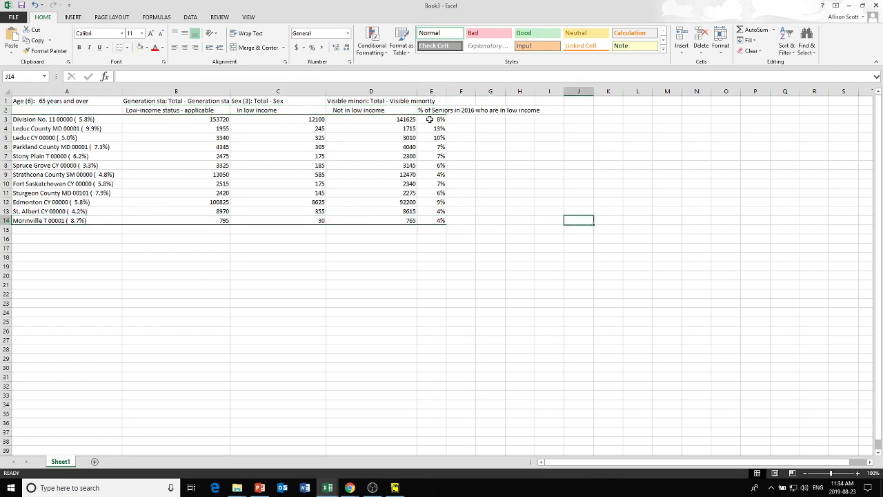
# - Insert a 2-D clustered column chart of the percentages in E3:E14 and place it beside the table
pyautogui.click(436, 110)
pyautogui.moveTo(433, 123); pyautogui.dragTo(432, 221)
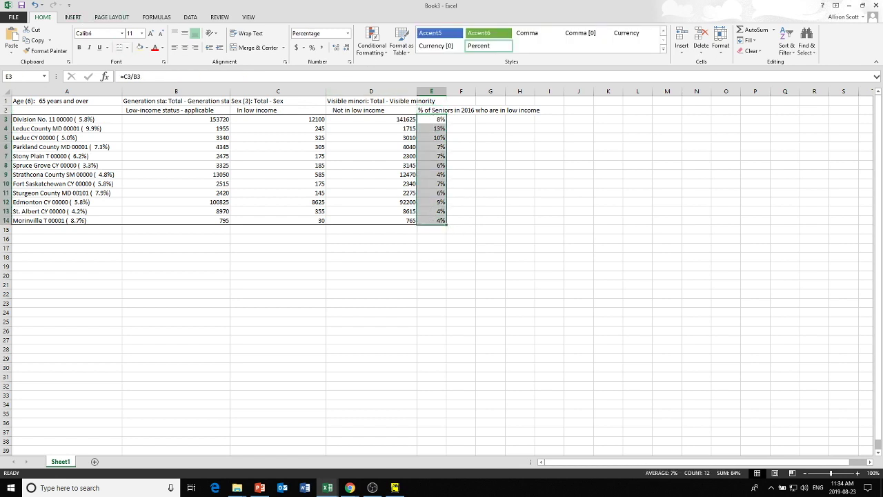
pyautogui.hotkey('alt', 'Tab')
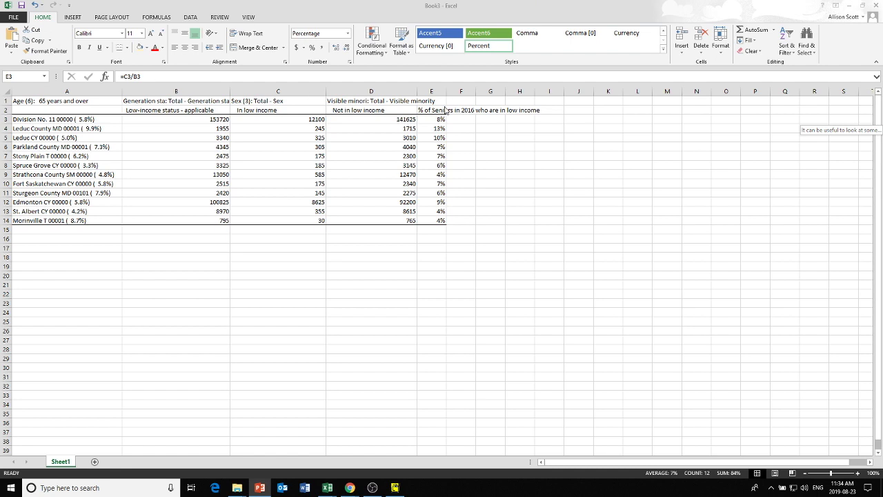
pyautogui.hotkey('alt', 'Tab')
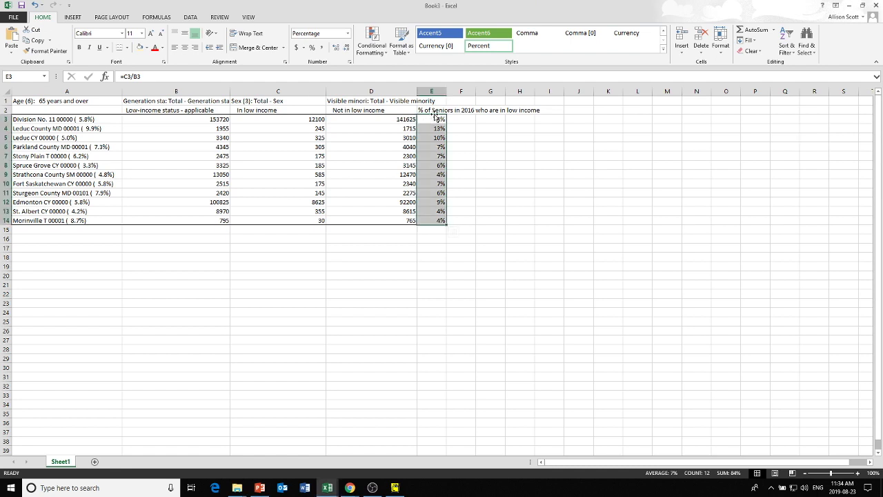
pyautogui.click(77, 18)
pyautogui.click(347, 32)
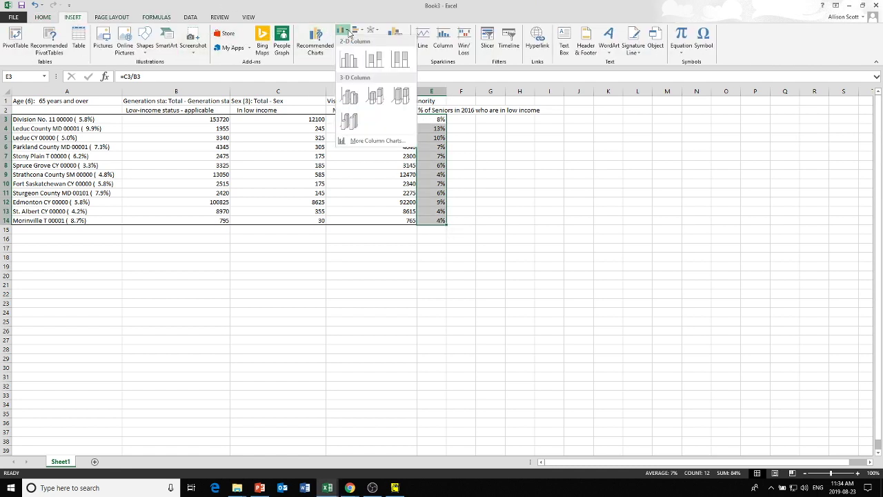
pyautogui.click(348, 60)
pyautogui.moveTo(487, 223)
pyautogui.mouseDown()
pyautogui.moveTo(584, 198)
pyautogui.moveTo(645, 140)
pyautogui.mouseUp()
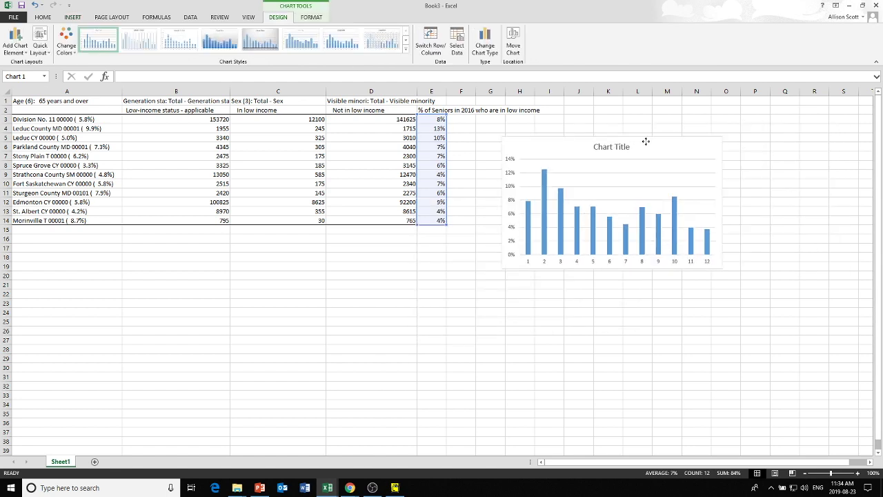
# - Set the chart's horizontal axis labels to the geography names in A3:A14
pyautogui.rightClick(532, 137)
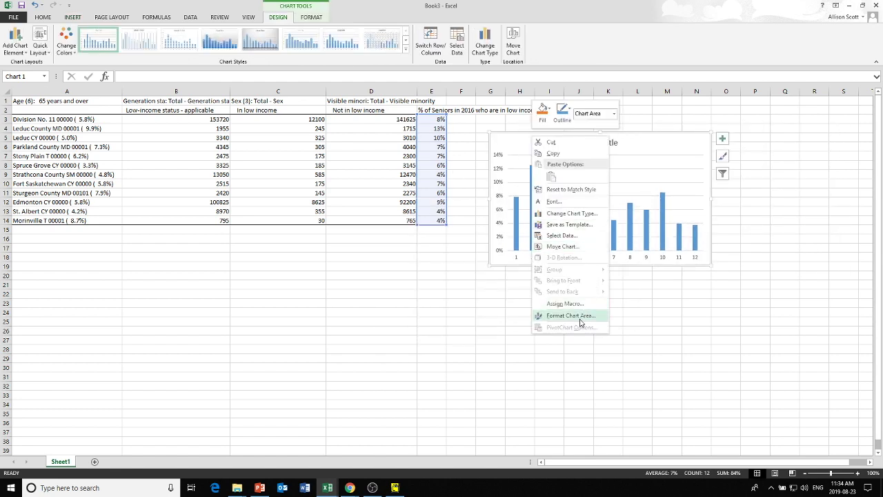
pyautogui.click(562, 235)
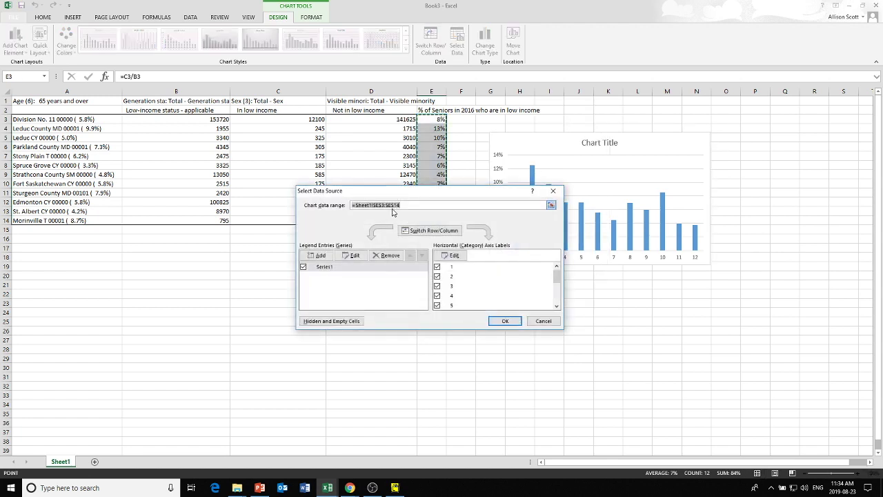
pyautogui.click(451, 255)
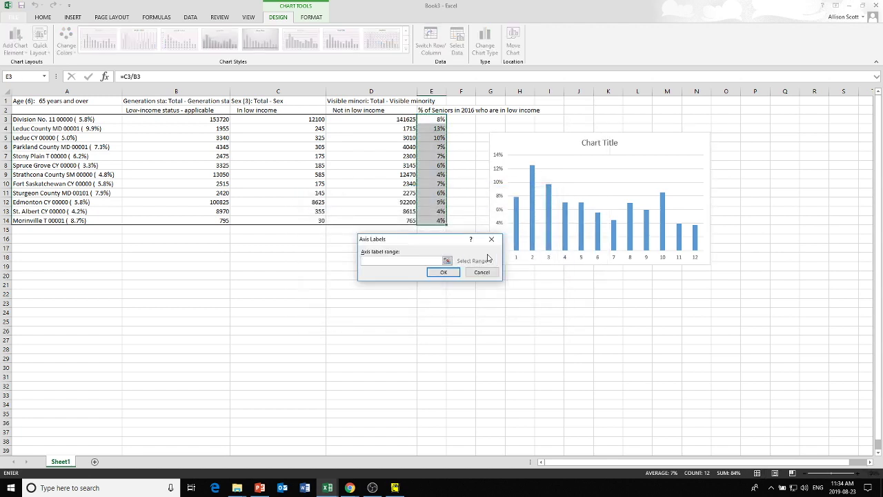
pyautogui.click(447, 260)
pyautogui.moveTo(52, 120); pyautogui.dragTo(41, 220)
pyautogui.click(494, 254)
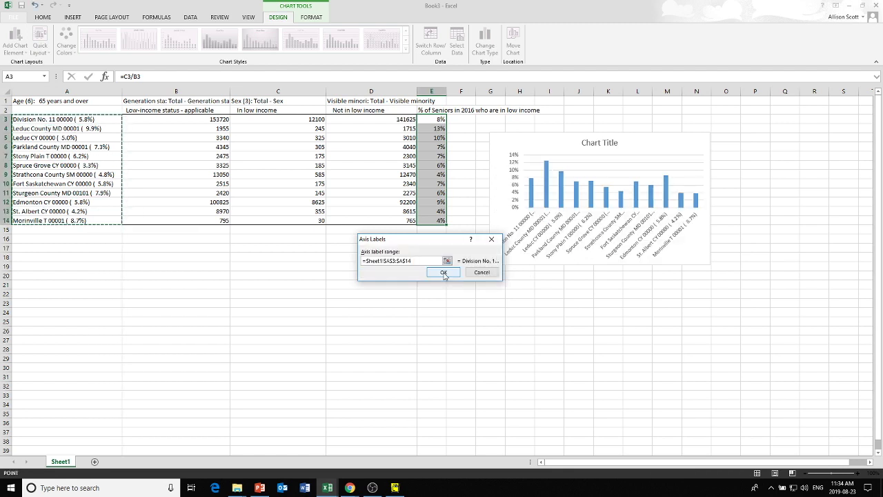
pyautogui.click(444, 273)
pyautogui.click(506, 323)
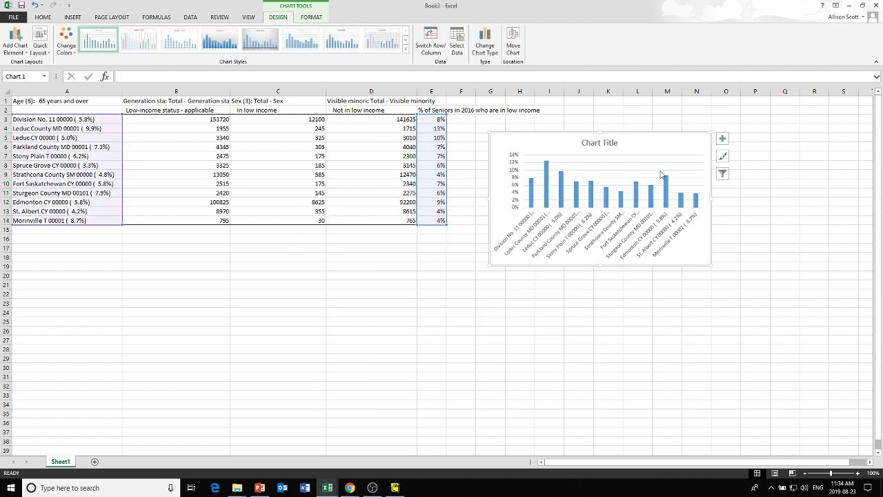
# - Add axis titles to the chart and name the vertical axis "Proportion"
pyautogui.click(722, 138)
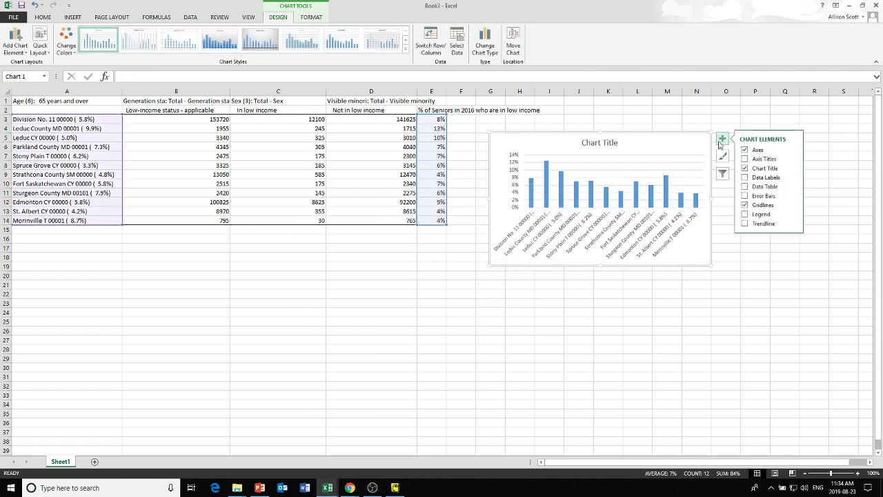
pyautogui.click(750, 161)
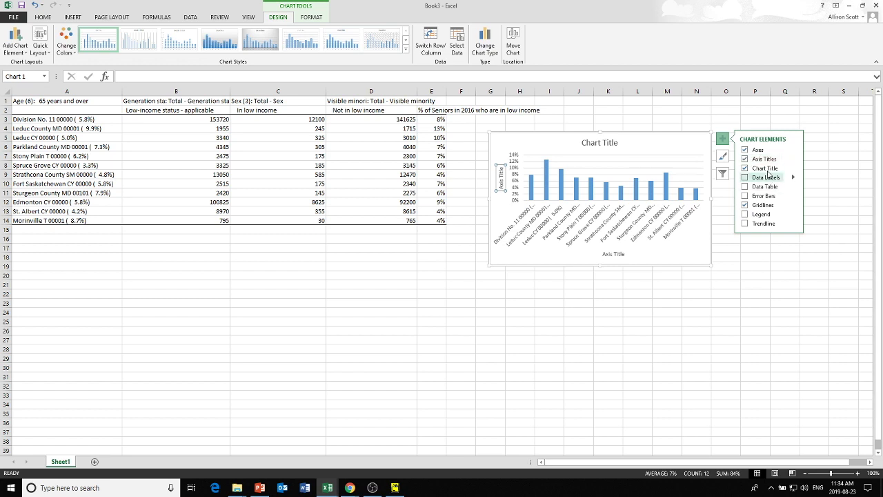
pyautogui.click(667, 120)
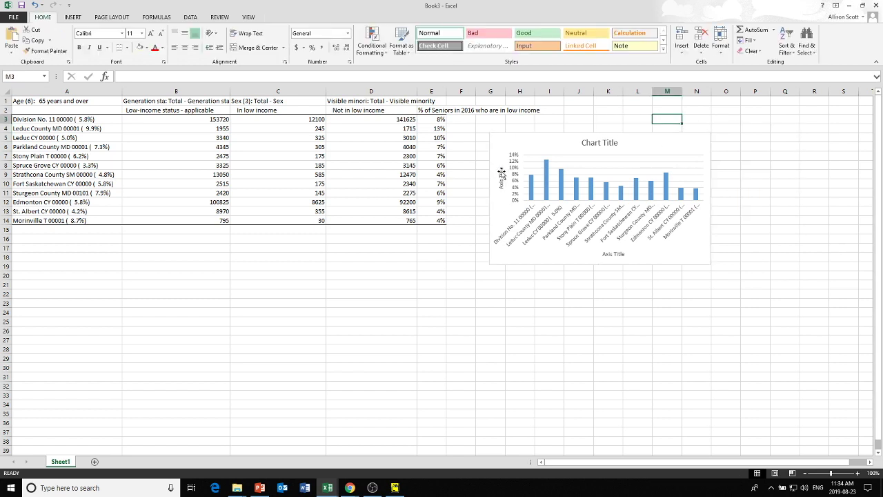
pyautogui.click(502, 174)
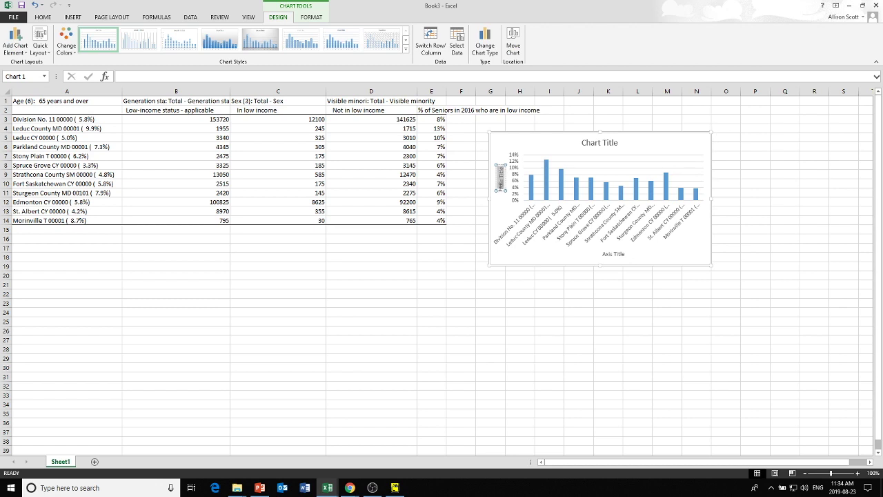
pyautogui.tripleClick(502, 174)
pyautogui.write('Proportion')
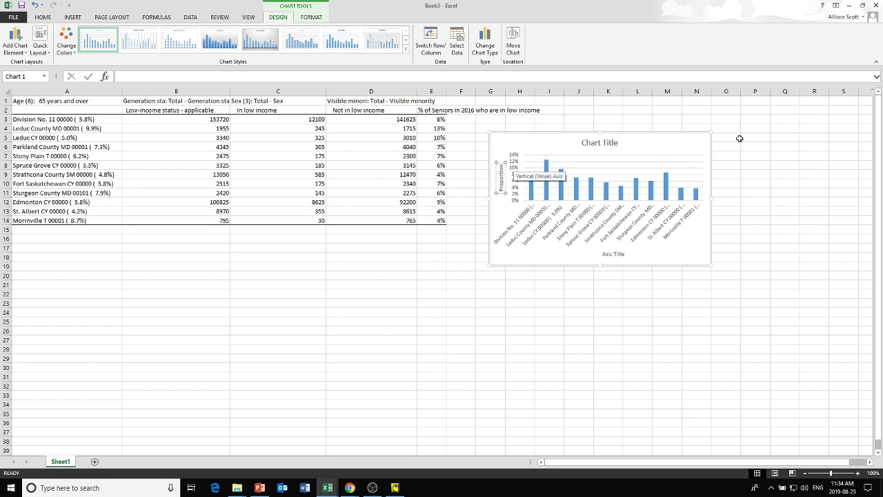
pyautogui.click(729, 120)
# - Enlarge the chart to reach into column C and down to row 31, and title it "Proportion of Senior age 65+ with Low Income"
pyautogui.click(666, 136)
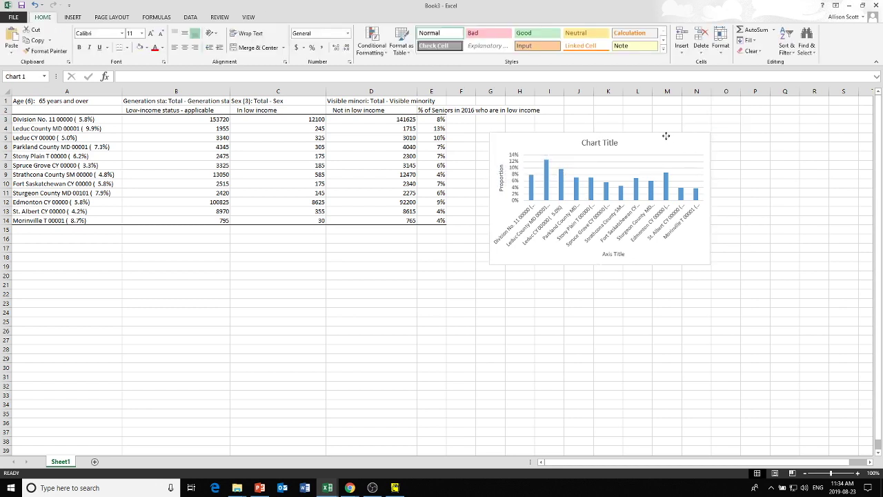
pyautogui.moveTo(488, 263); pyautogui.dragTo(292, 384)
pyautogui.click(487, 145)
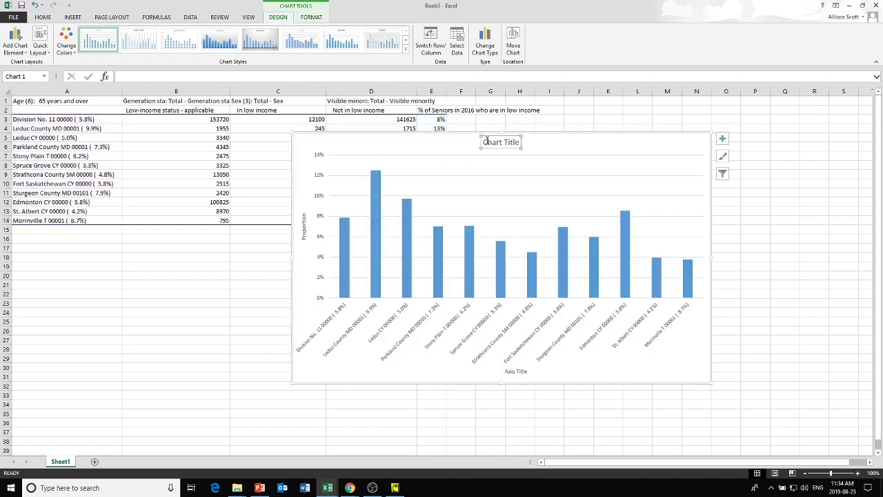
pyautogui.moveTo(485, 142); pyautogui.dragTo(519, 142)
pyautogui.write('Pr')
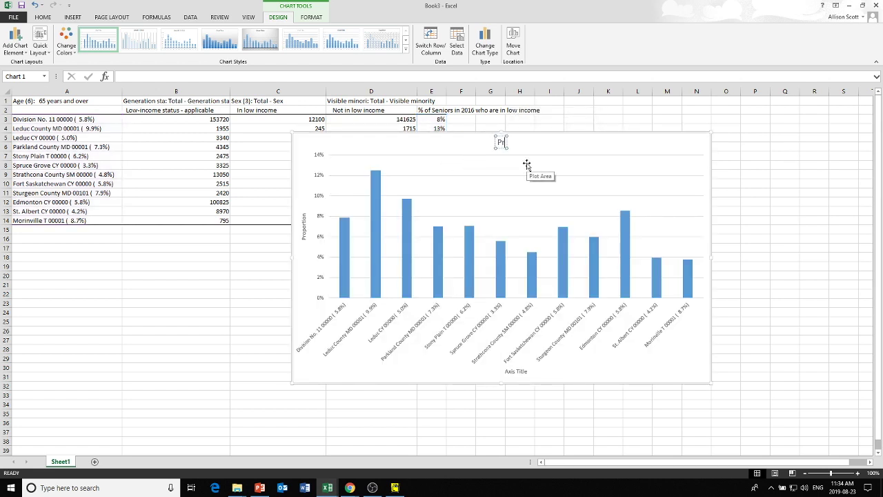
pyautogui.write('oportion of')
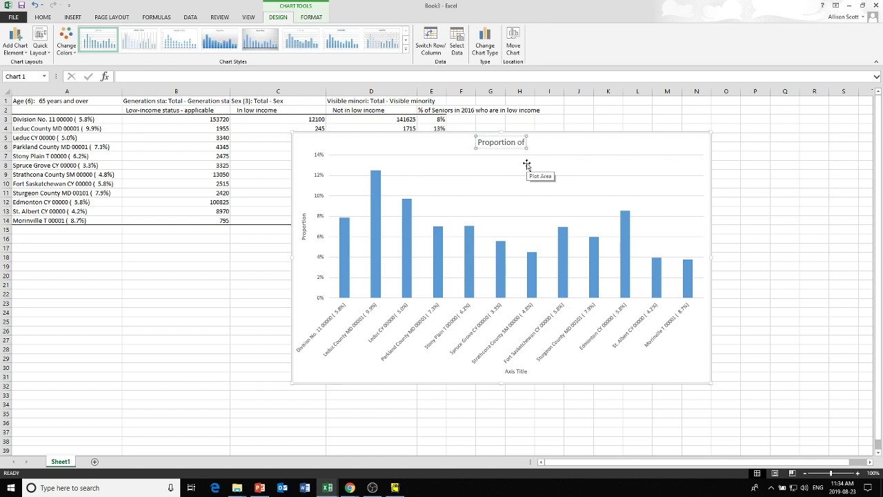
pyautogui.write(' Senior age')
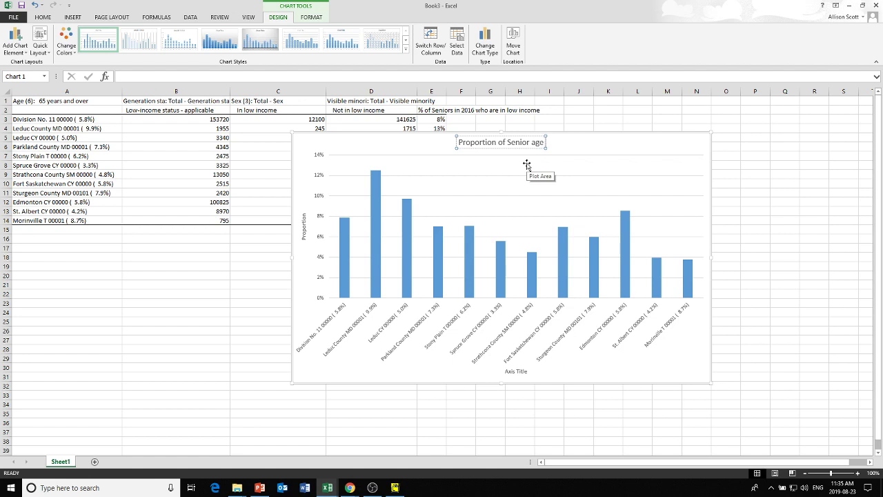
pyautogui.write(' 65+')
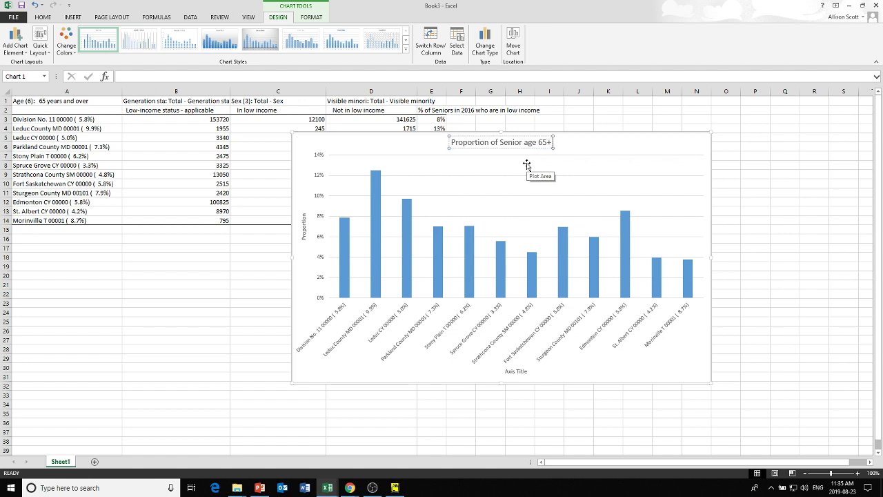
pyautogui.write(' livin')
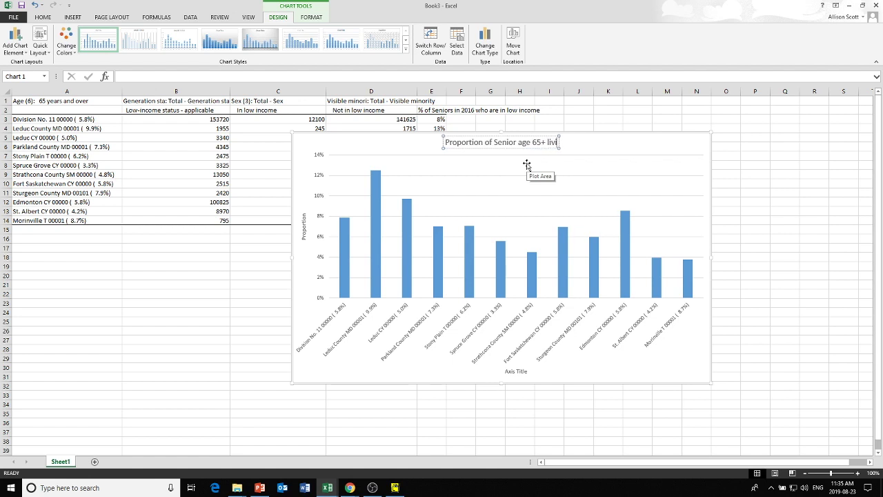
pyautogui.press('BackSpace')
pyautogui.press('BackSpace')
pyautogui.press('BackSpace')
pyautogui.press('BackSpace')
pyautogui.press('BackSpace')
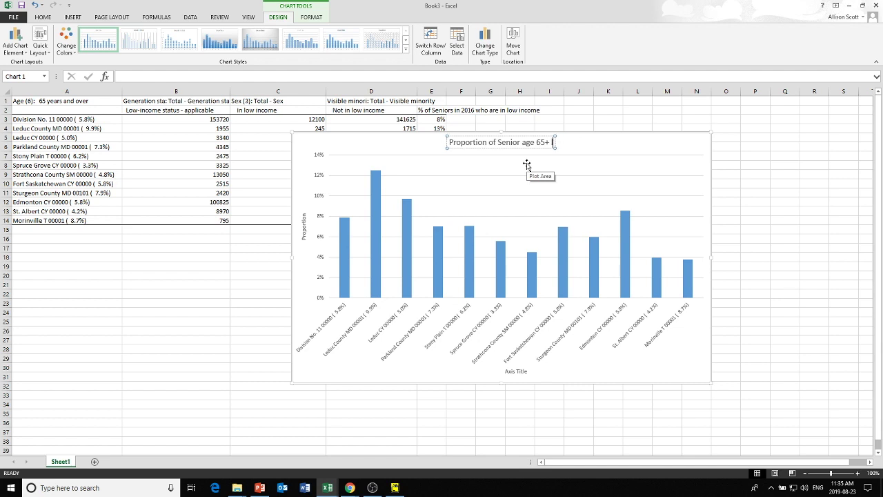
pyautogui.write('wti')
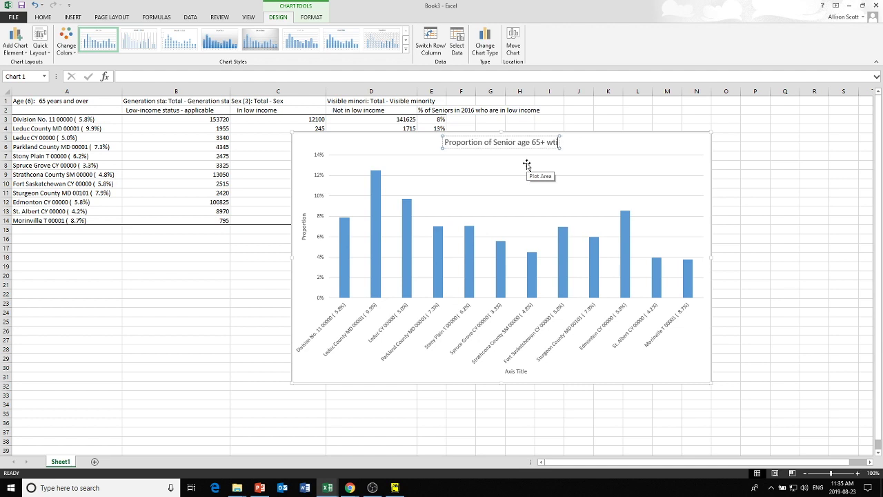
pyautogui.press('BackSpace')
pyautogui.press('BackSpace')
pyautogui.write('ith Low I')
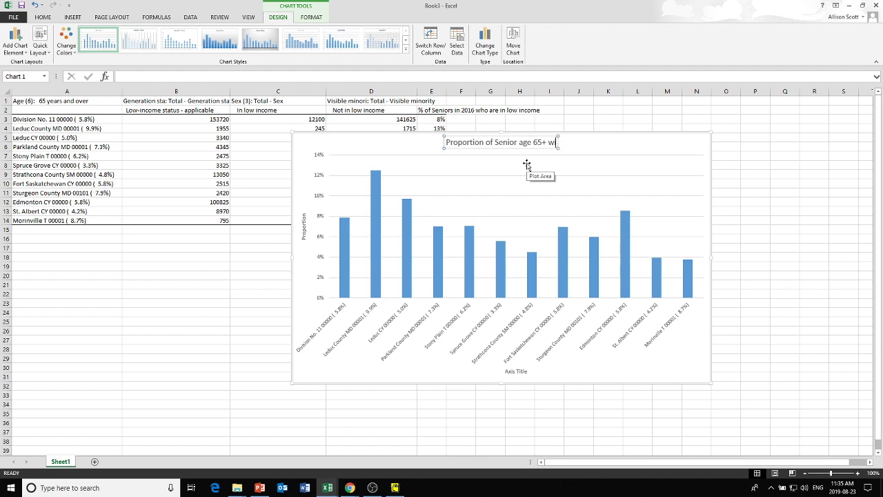
pyautogui.write('ncome')
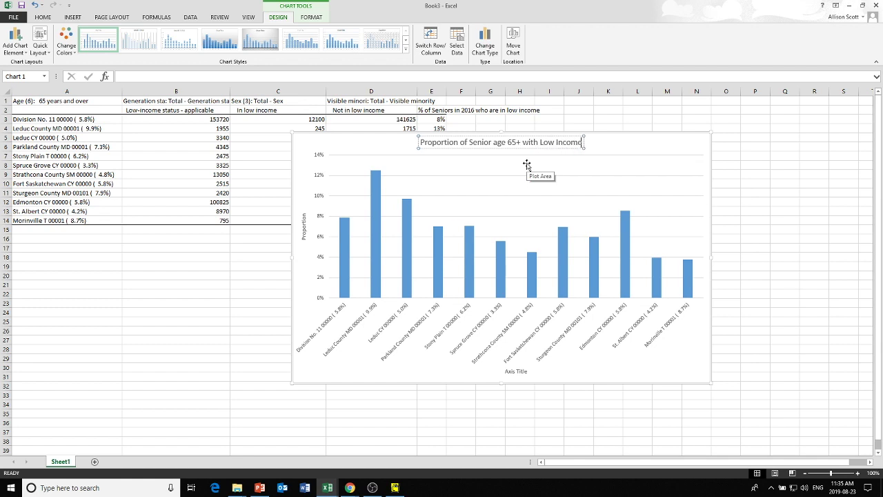
# - Extend the chart title with "After Tax (LIM-AT) in 2016" following "Low Income" and deselect the chart
pyautogui.write(' (LIM-AT)')
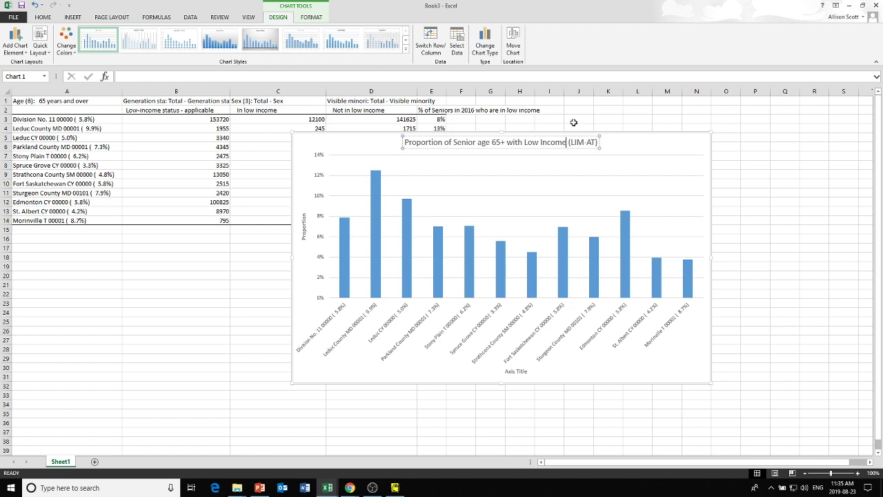
pyautogui.write('After Tax')
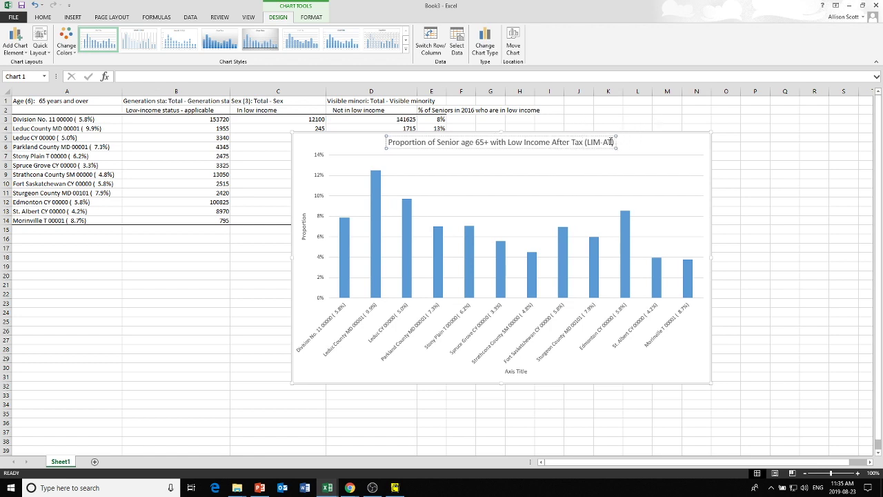
pyautogui.press('End')
pyautogui.write('in 2016')
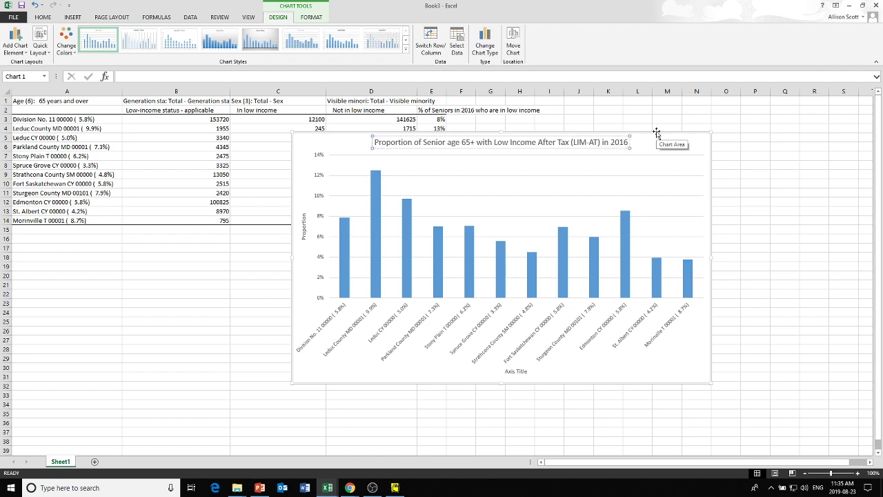
pyautogui.click(611, 113)
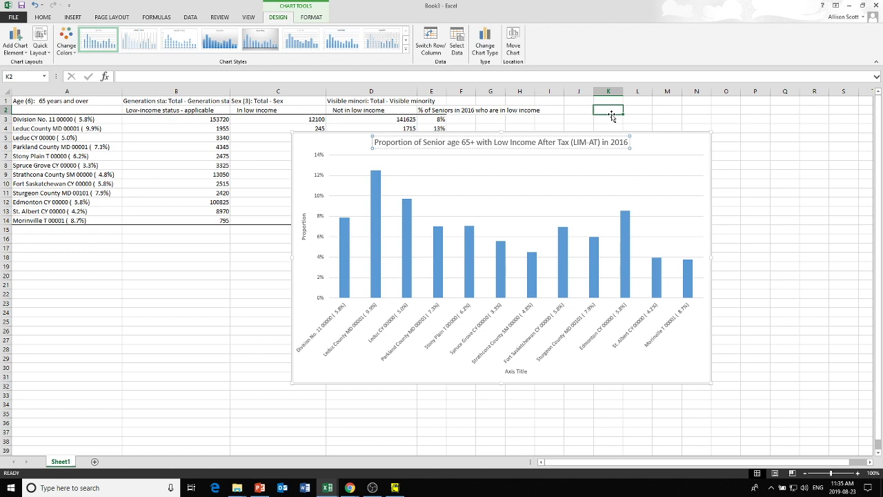
pyautogui.click(779, 219)
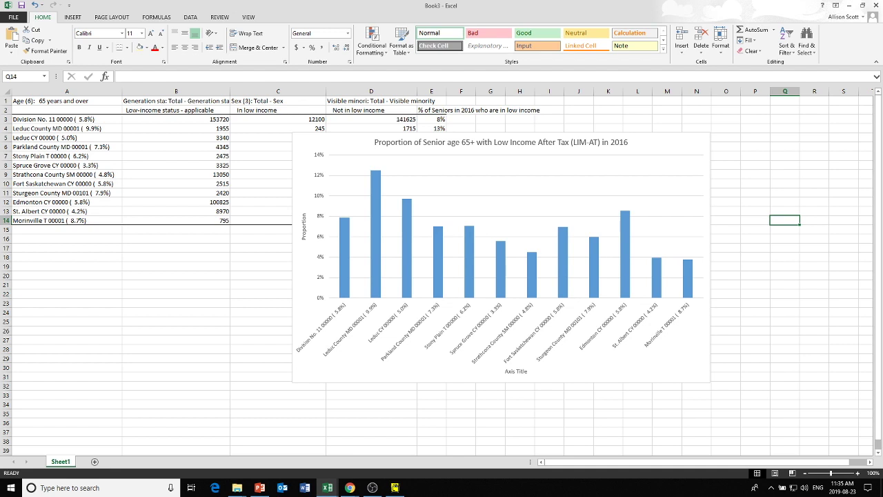
# - Switch to PowerPoint and start the slide show to view the finished low-income seniors chart
pyautogui.hotkey('alt', 'Tab')
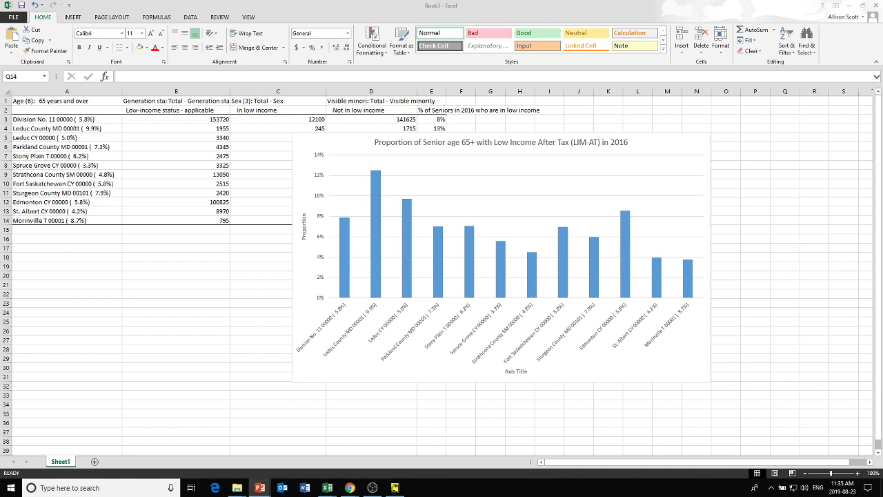
pyautogui.press('F5')
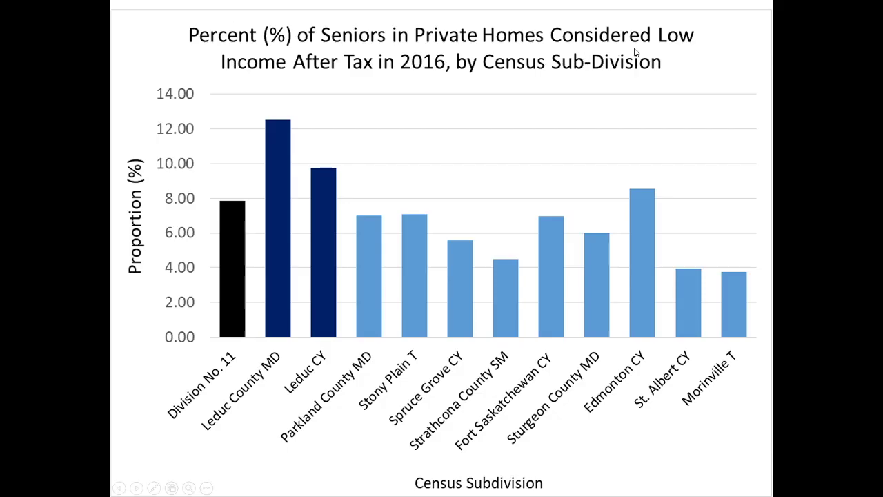